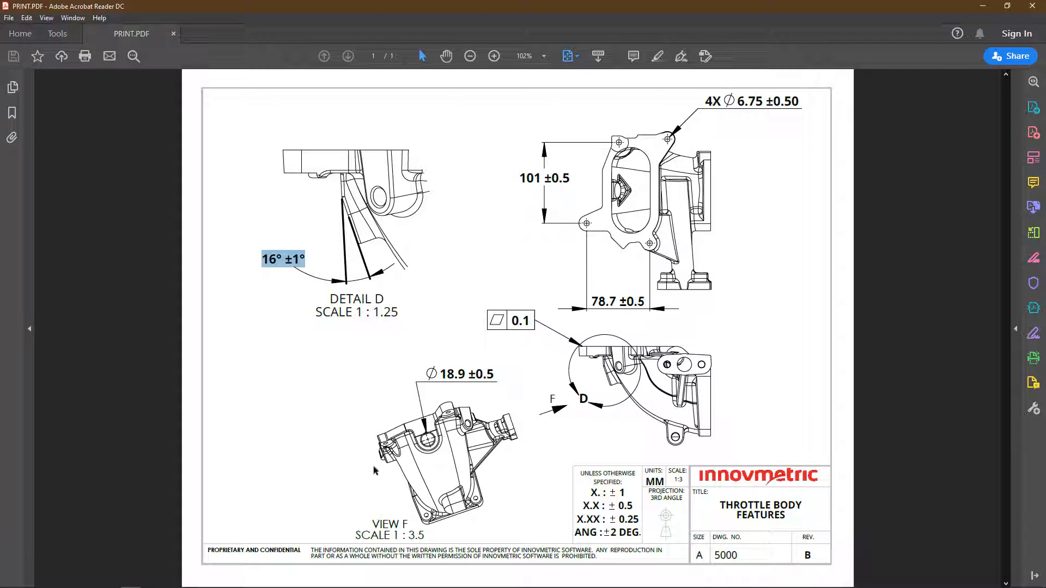
Switch to PolyWorks|Inspector and examine the throttle body scan around the flange and the boss with the large hole.
left_click(188, 580)
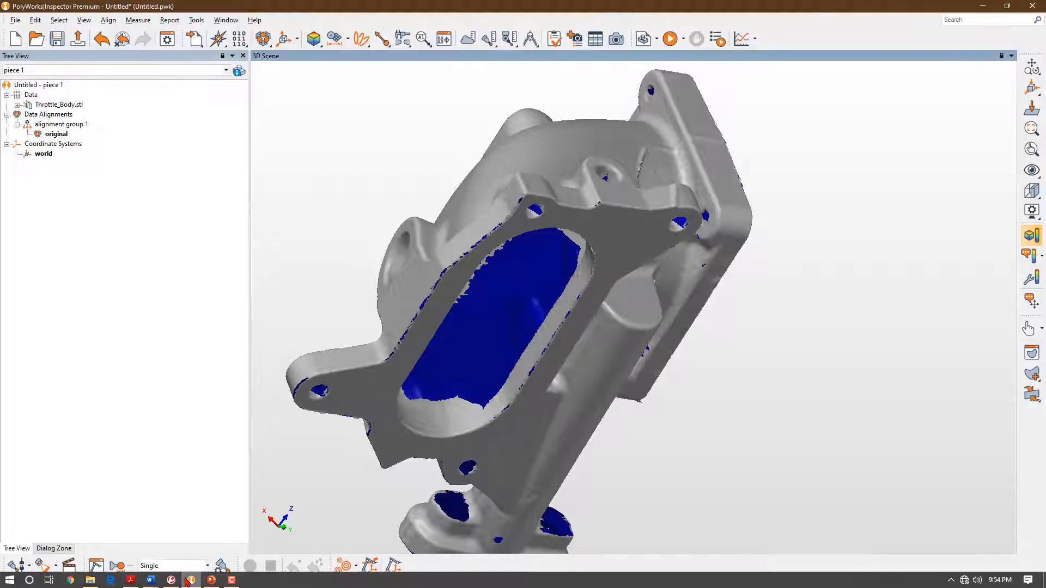
scroll(436, 404, "up", 4)
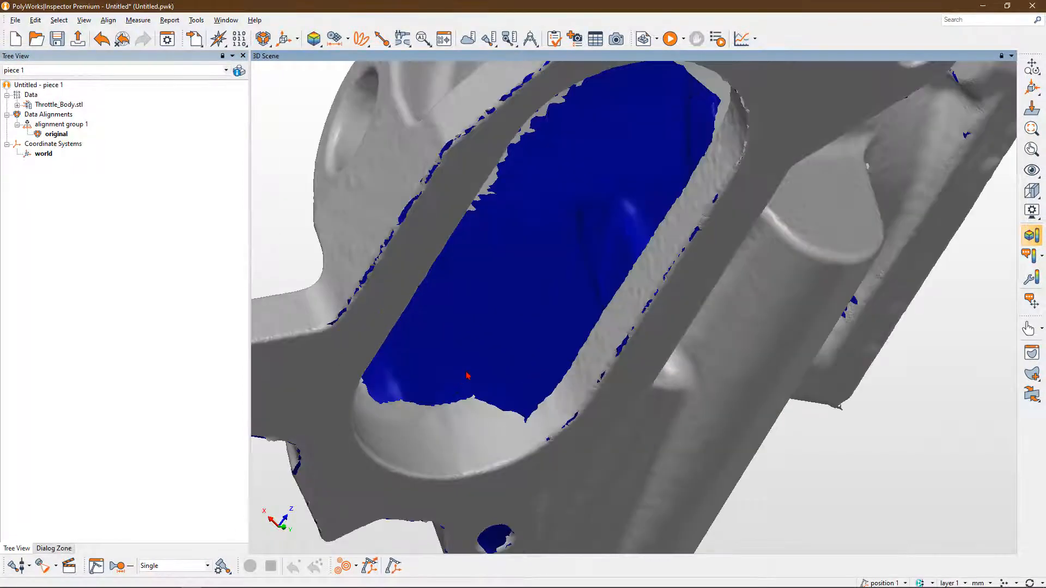
scroll(468, 376, "down", 4)
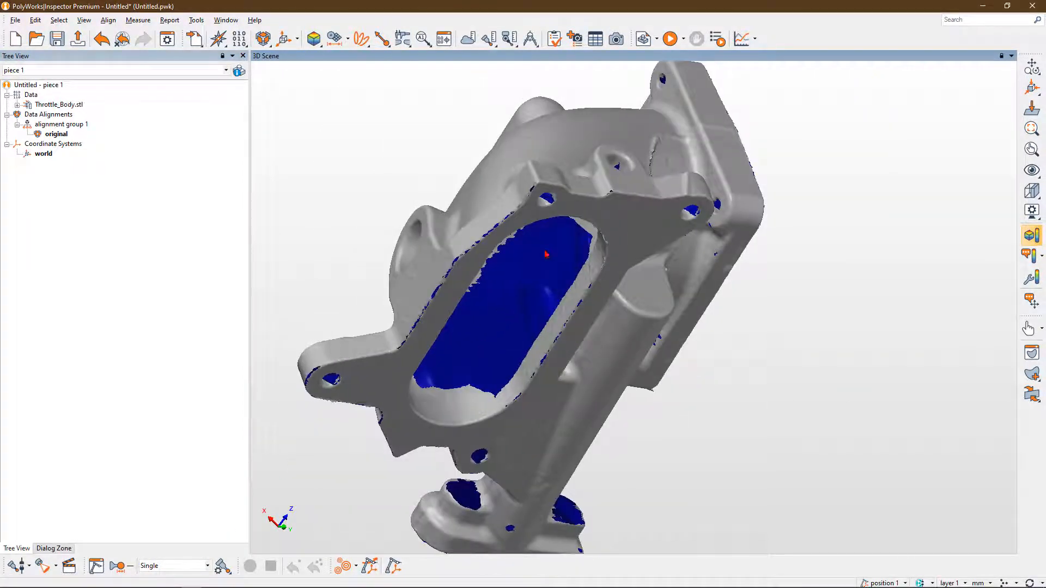
left_click_drag(551, 241, 568, 253)
left_click_drag(553, 310, 561, 287)
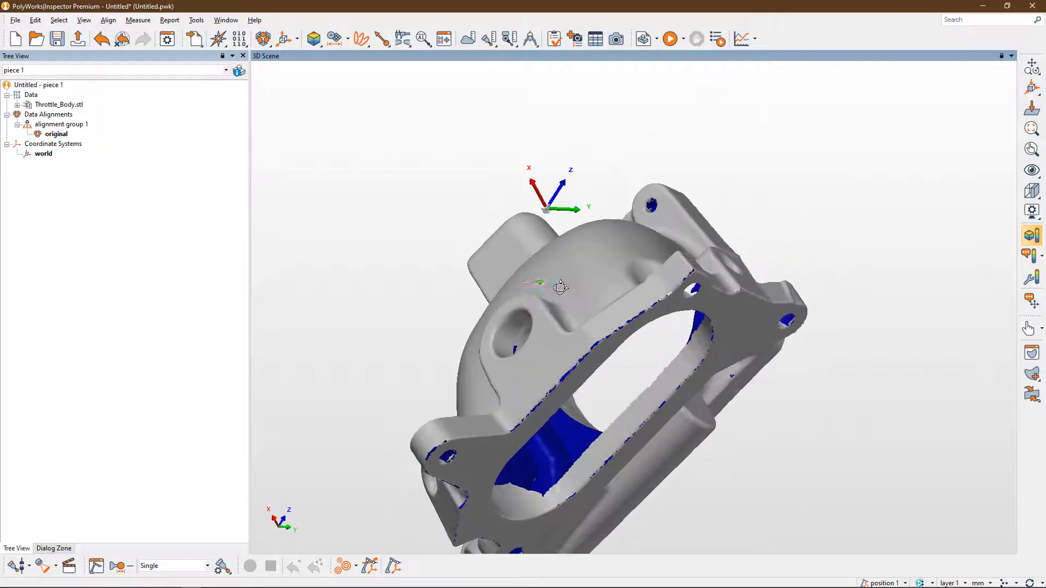
middle_click_drag(588, 402, 574, 287)
left_click_drag(563, 343, 546, 257)
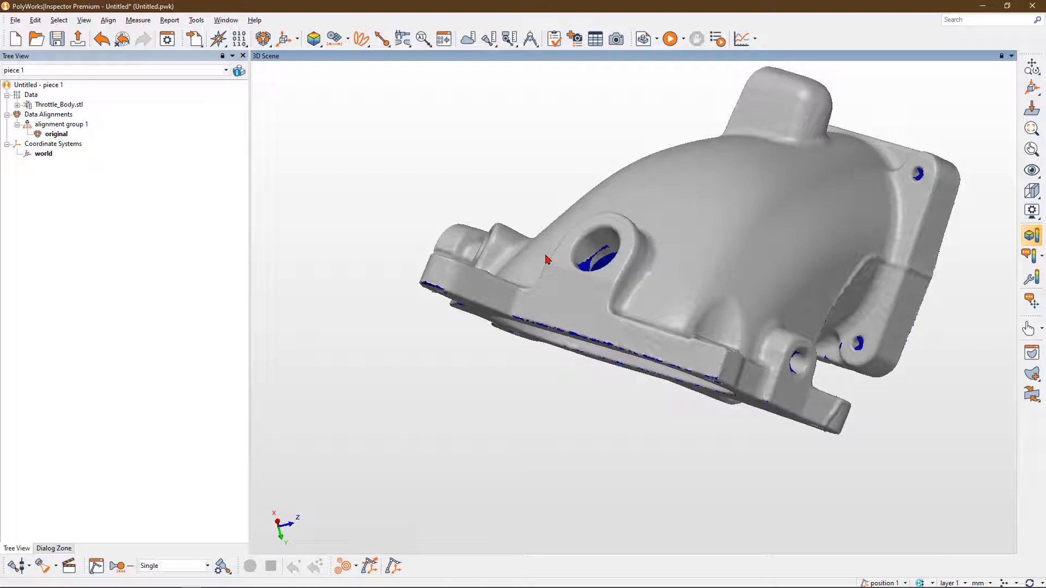
middle_click_drag(568, 282, 540, 305)
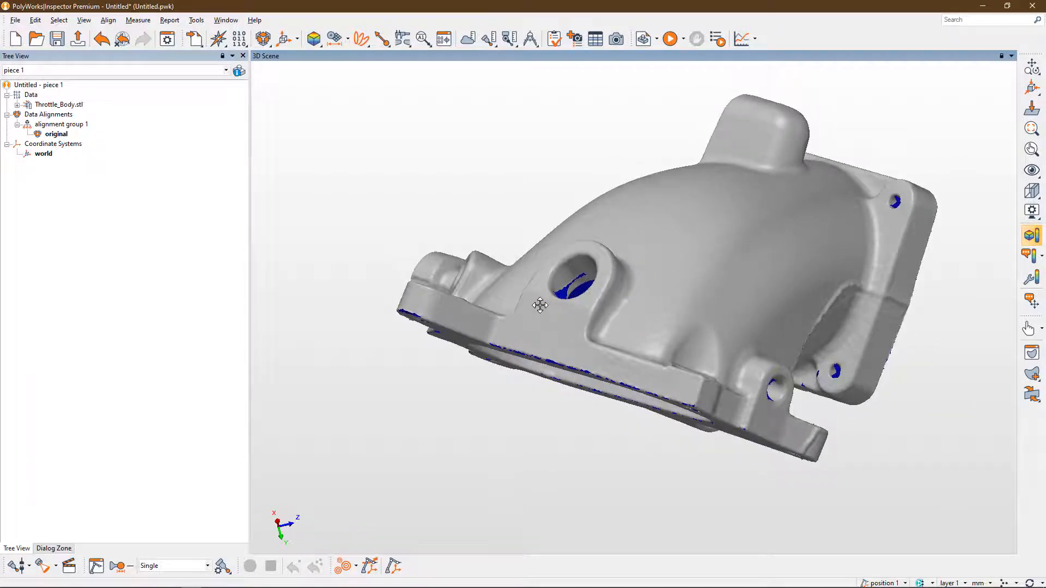
Extract a plane from the flat flange-side face next to the boss hole, using a 32-pixel detection radius.
left_click(347, 40)
left_click(357, 61)
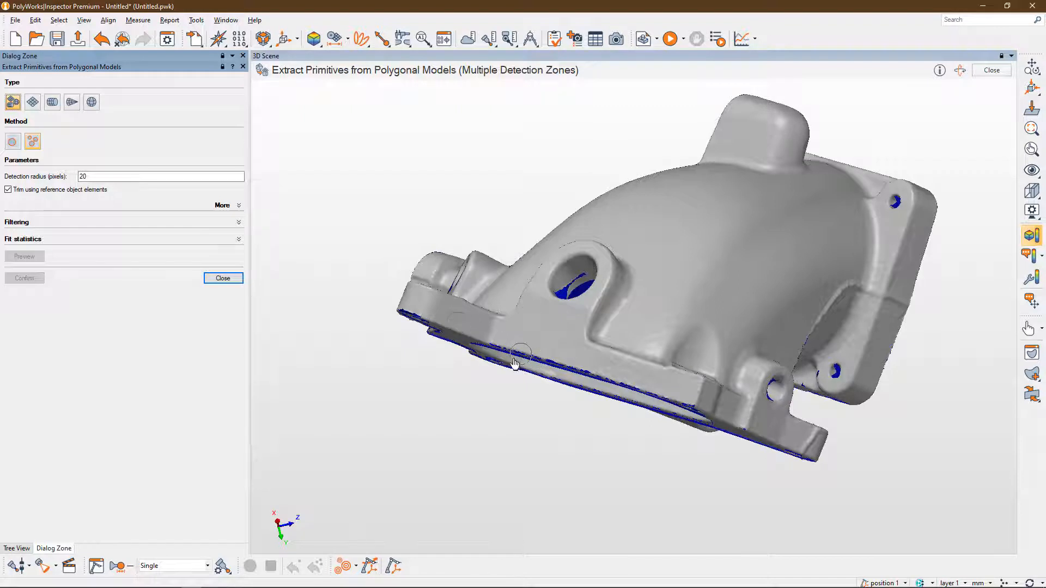
scroll(538, 330, "up", 3, "ctrl")
left_click(541, 328)
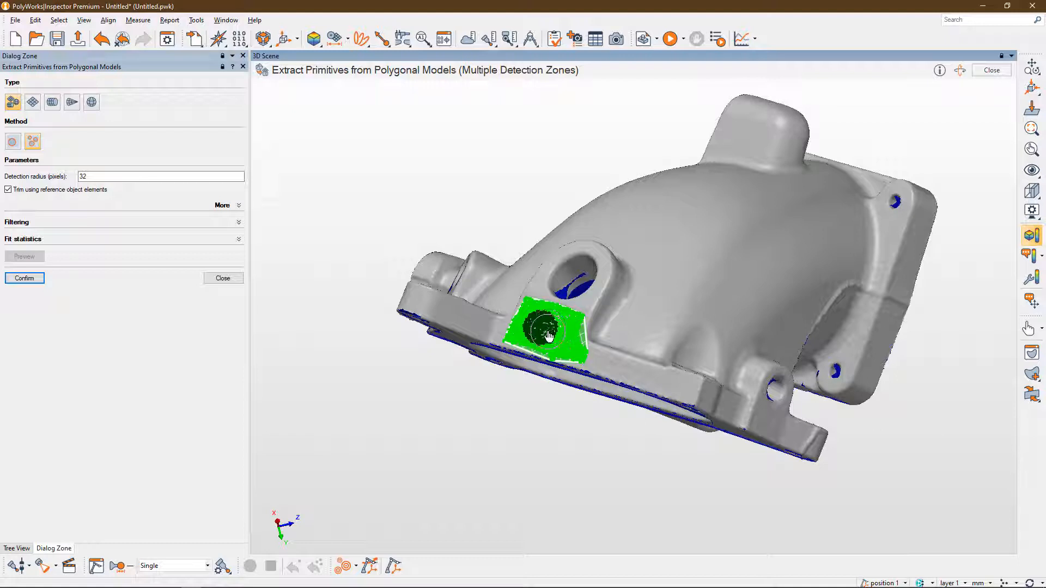
left_click(25, 278)
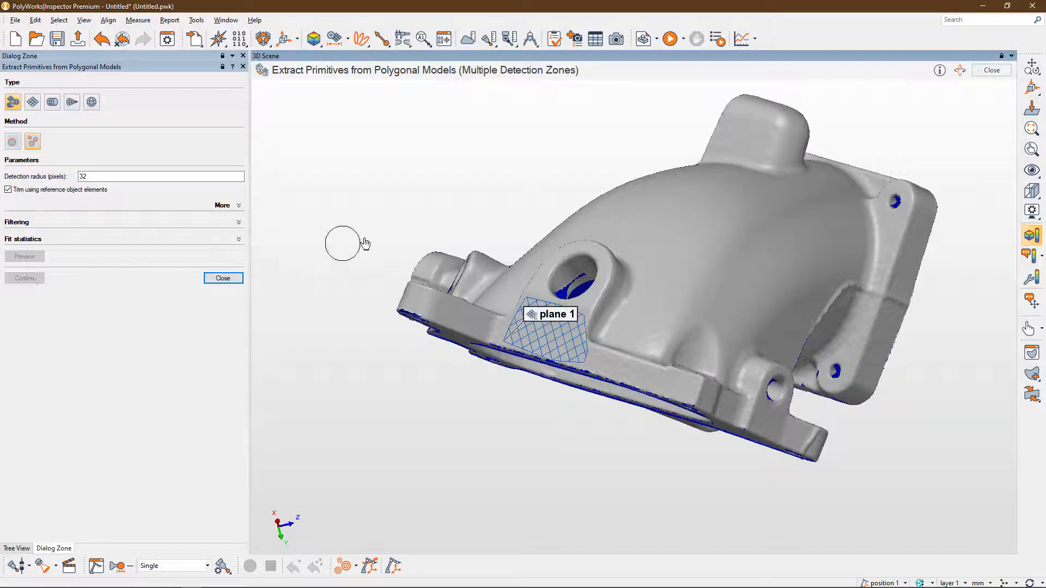
Extract a second plane from the boss face surrounding the large hole and finish extracting primitives.
key("space")
left_click_drag(534, 291, 561, 305)
scroll(562, 305, "up", 5)
key("space")
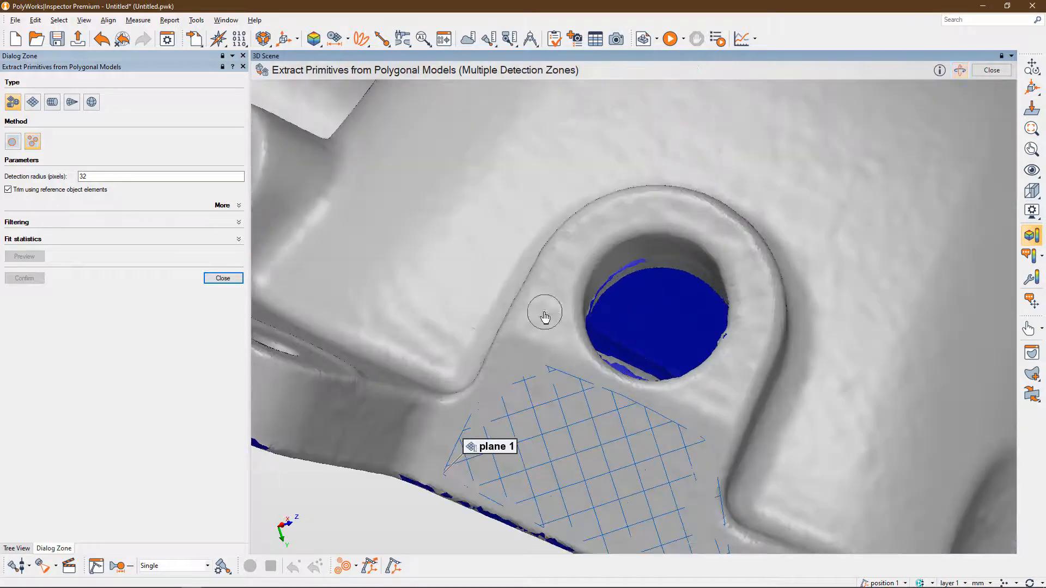
left_click(544, 314)
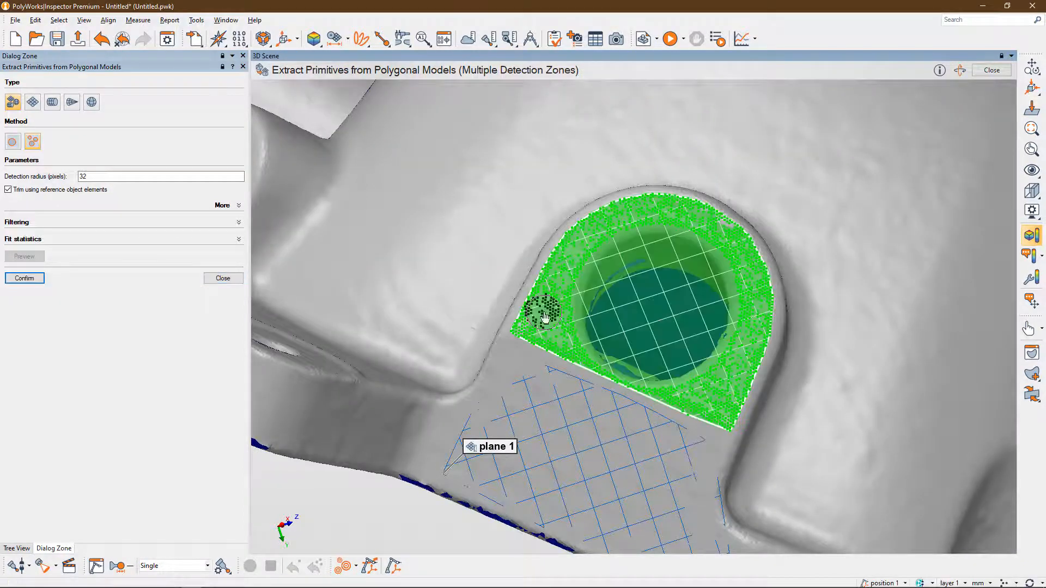
left_click(22, 279)
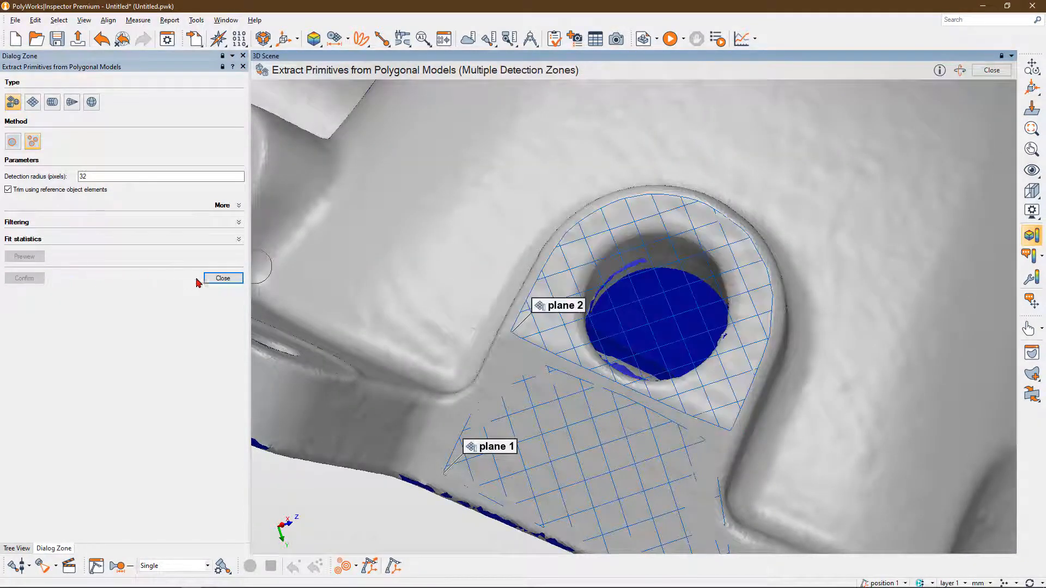
left_click(223, 279)
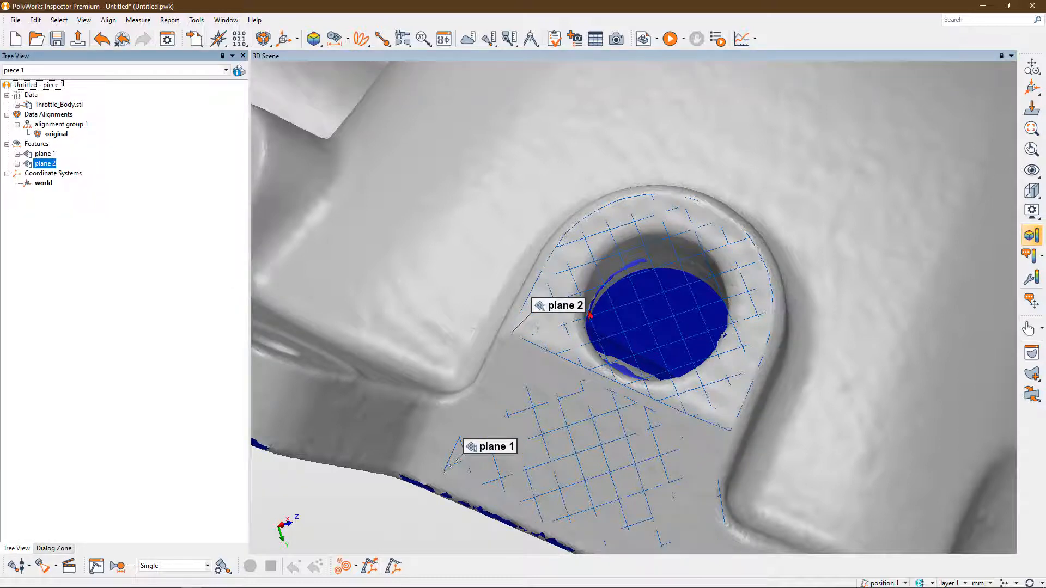
Start an angle feature with plane 1 as the reference feature and plane 2 as the feature.
middle_click_drag(670, 330, 684, 320)
scroll(685, 319, "down", 3)
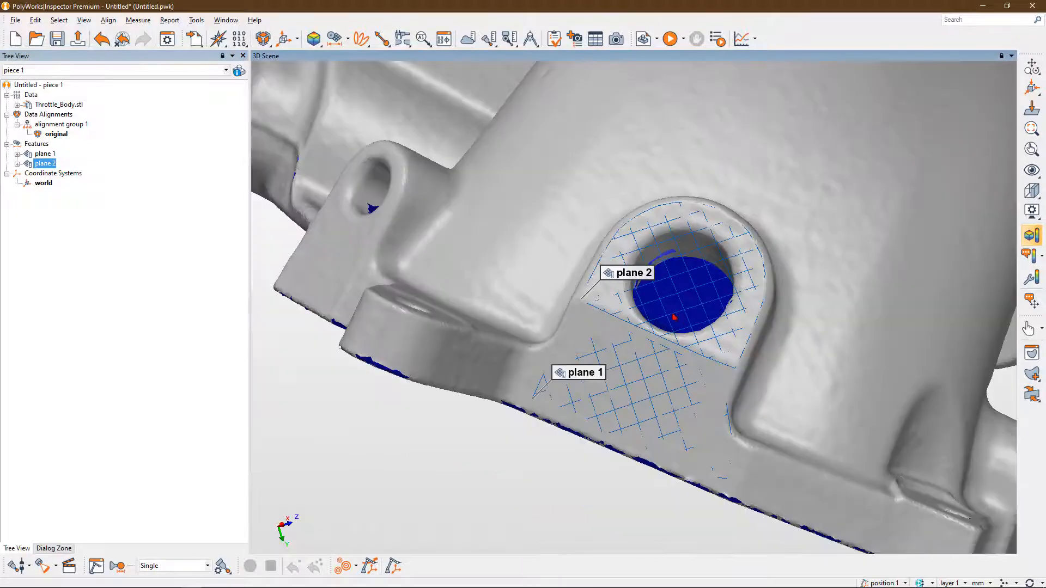
left_click_drag(675, 318, 659, 293)
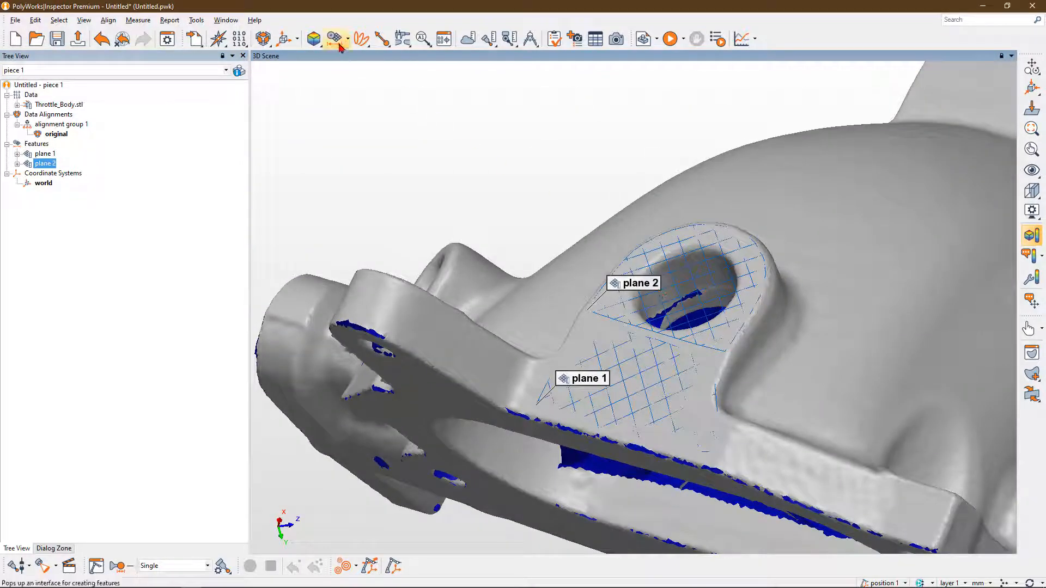
left_click(330, 42)
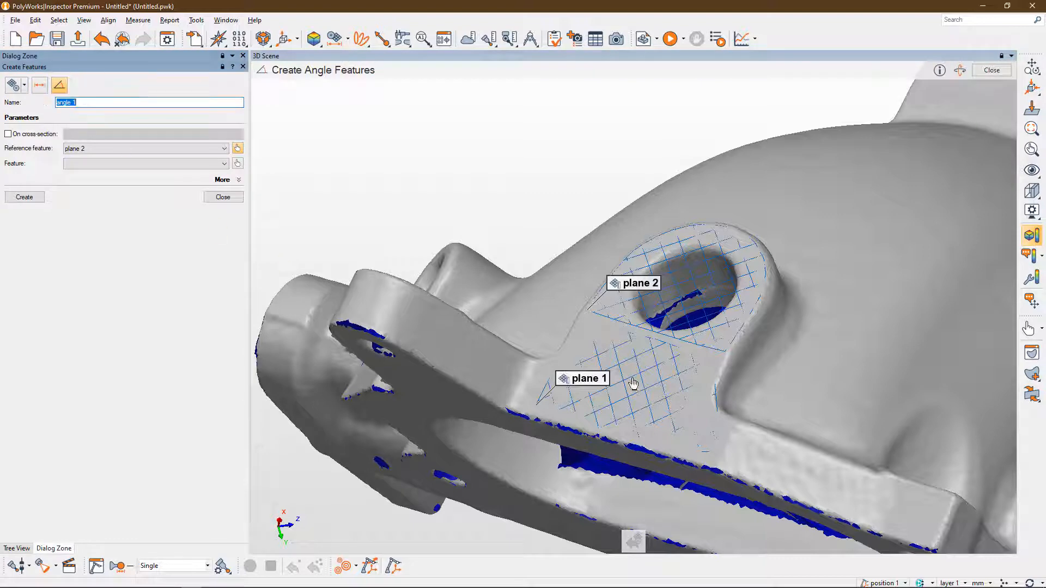
left_click(570, 382)
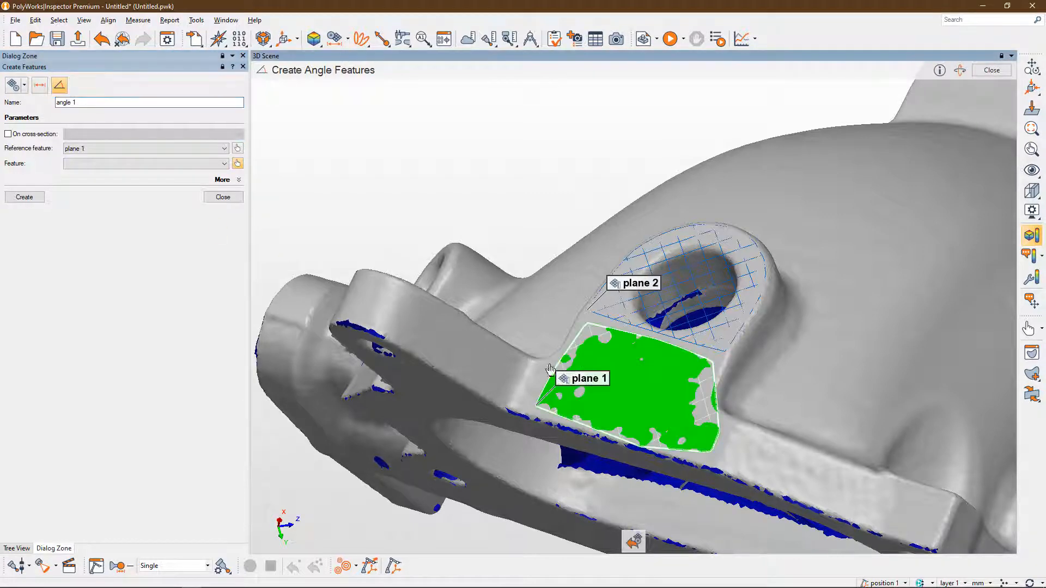
left_click(161, 165)
left_click(157, 174)
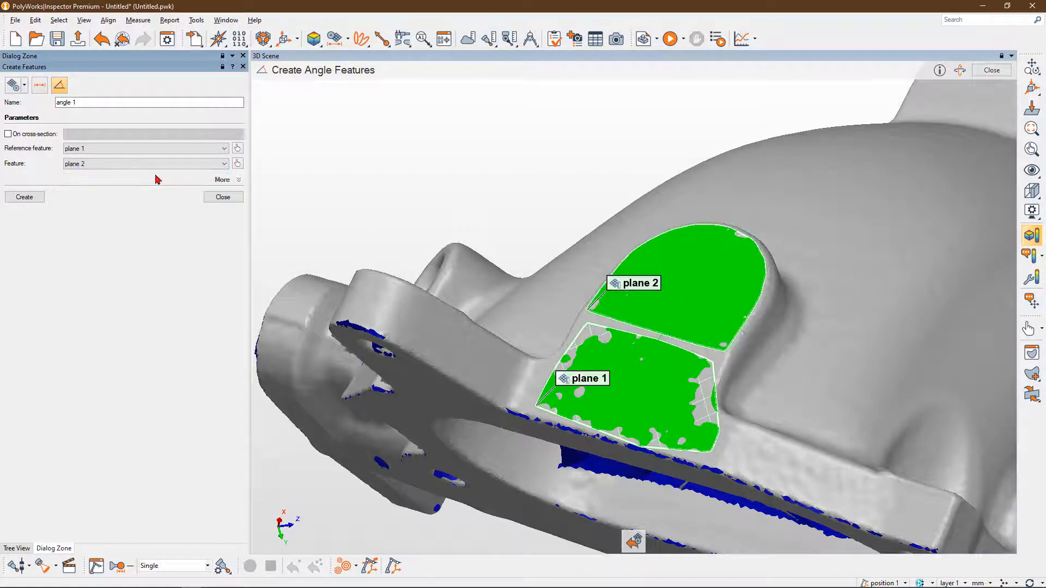
View the two planes edge-on, place the angle feature outside the boss between them, and finish feature creation.
left_click(959, 70)
left_click_drag(648, 319, 599, 301)
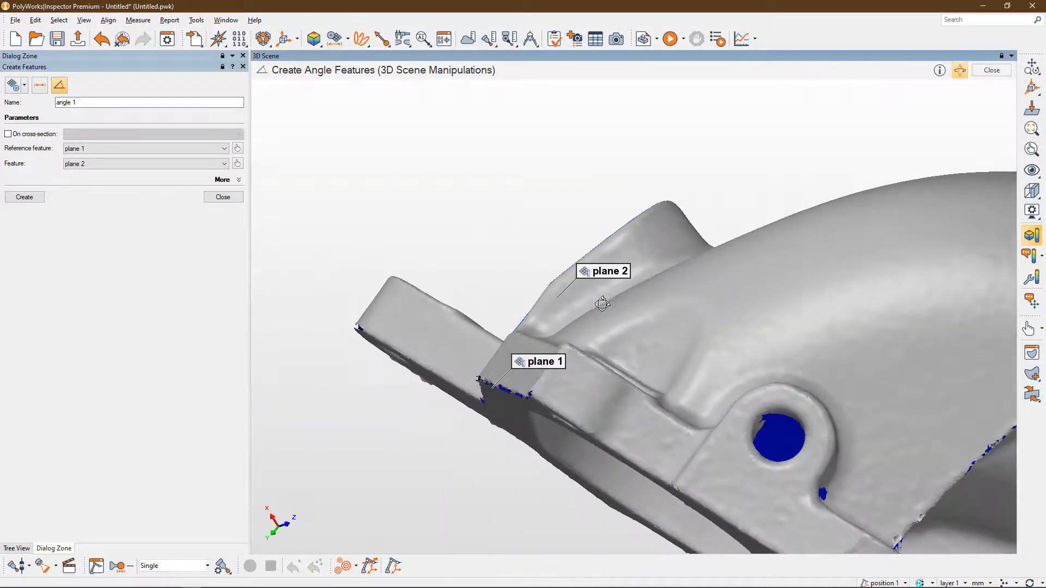
left_click(960, 70)
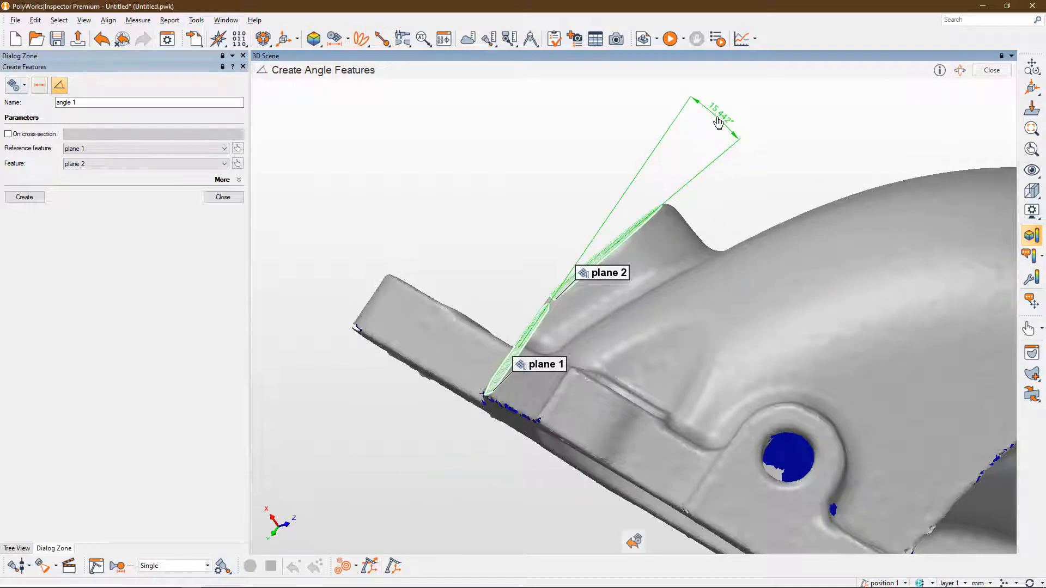
left_click(719, 117)
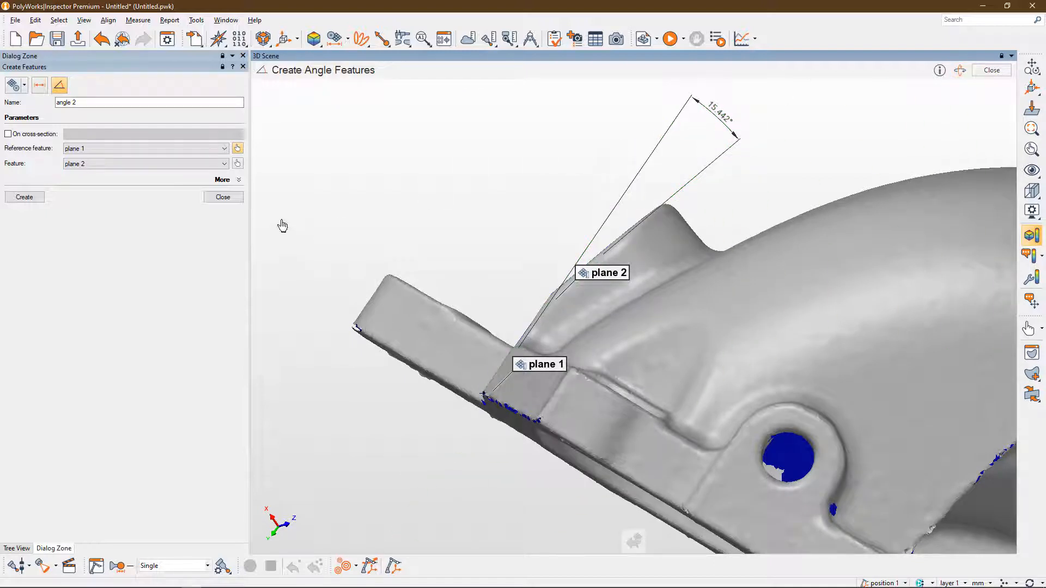
left_click(224, 198)
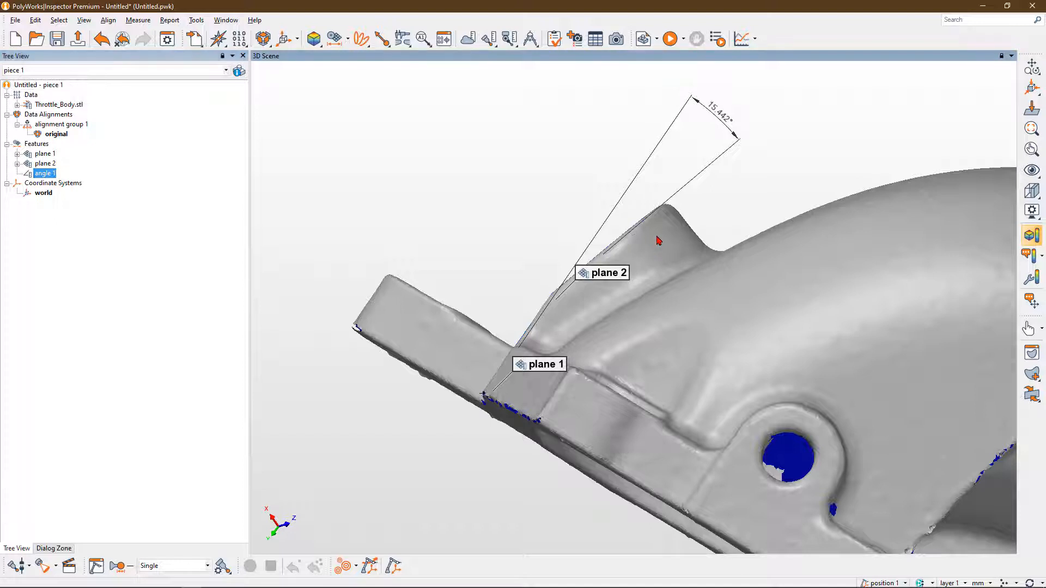
Set the nominal of the angle's 3D Angle control to 16 and check its ±1.000 tolerance limits.
middle_click_drag(656, 236, 644, 257)
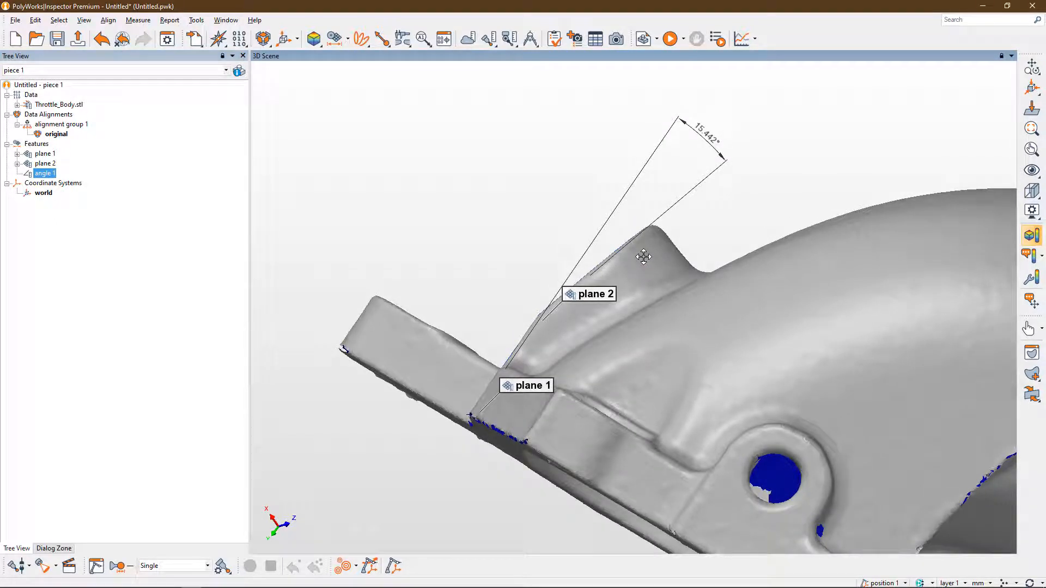
left_click_drag(644, 260, 653, 271)
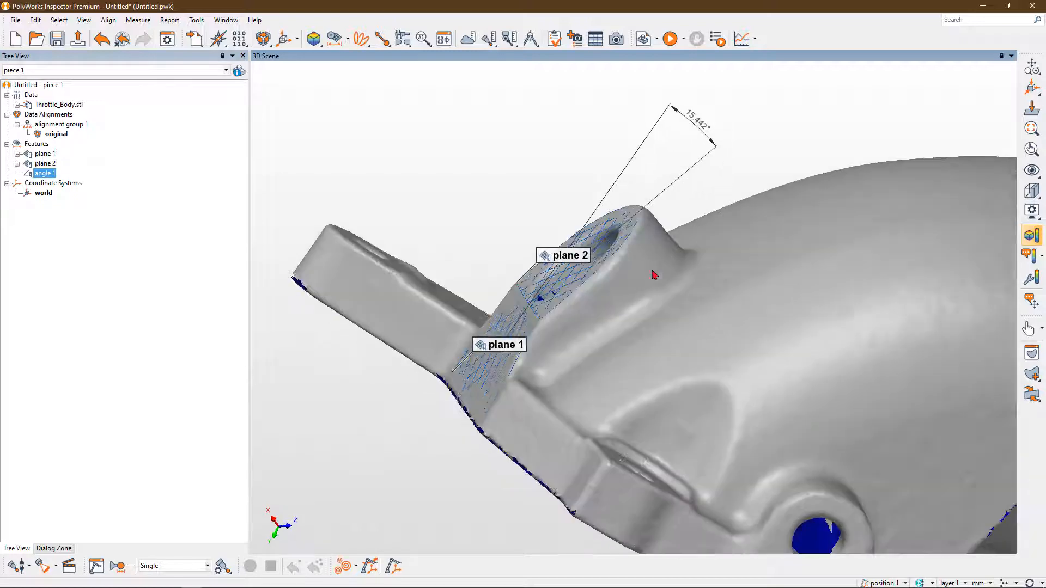
left_click(444, 38)
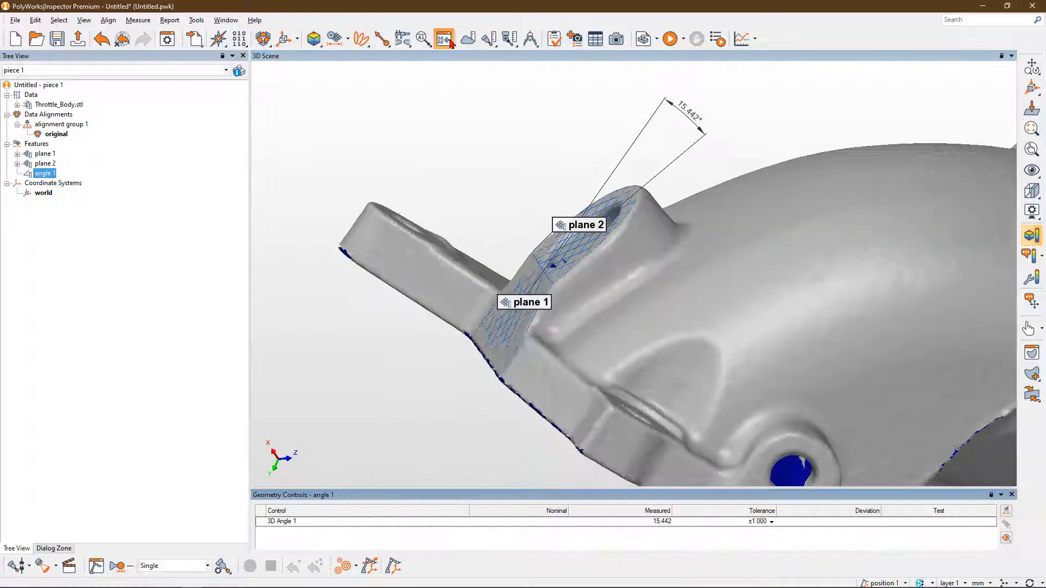
left_click(553, 521)
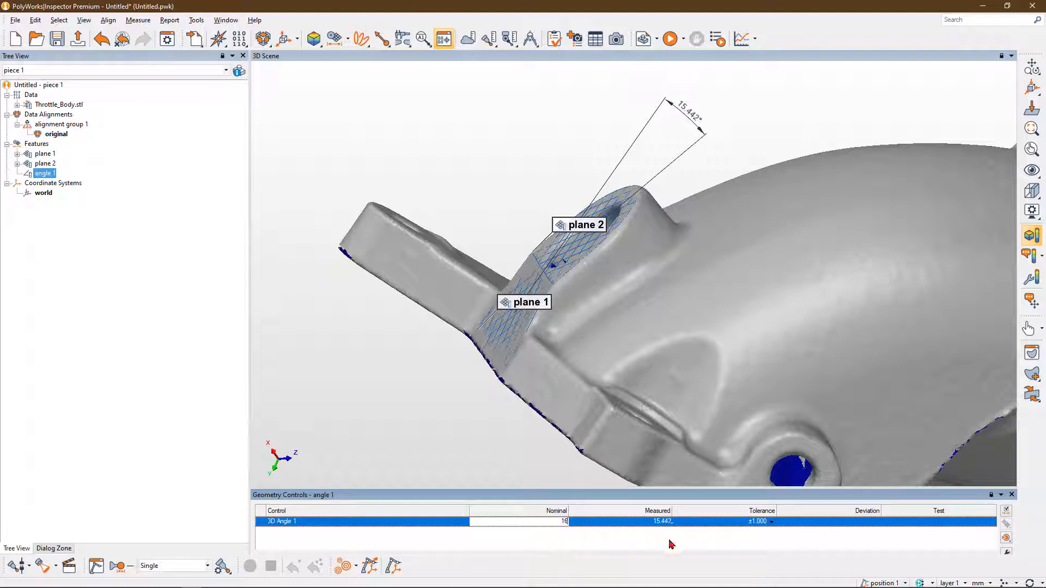
left_click(770, 521)
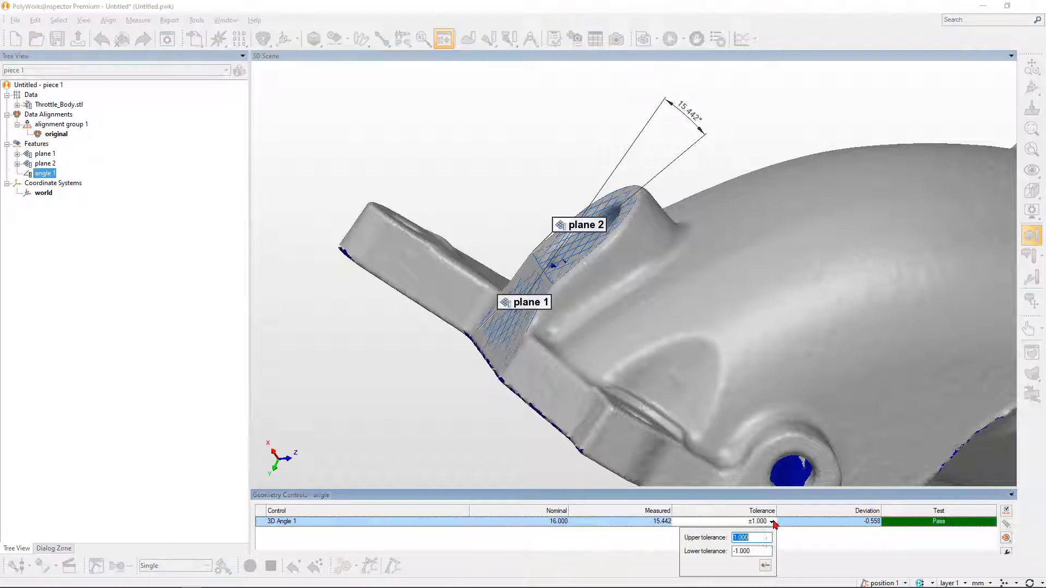
left_click(765, 565)
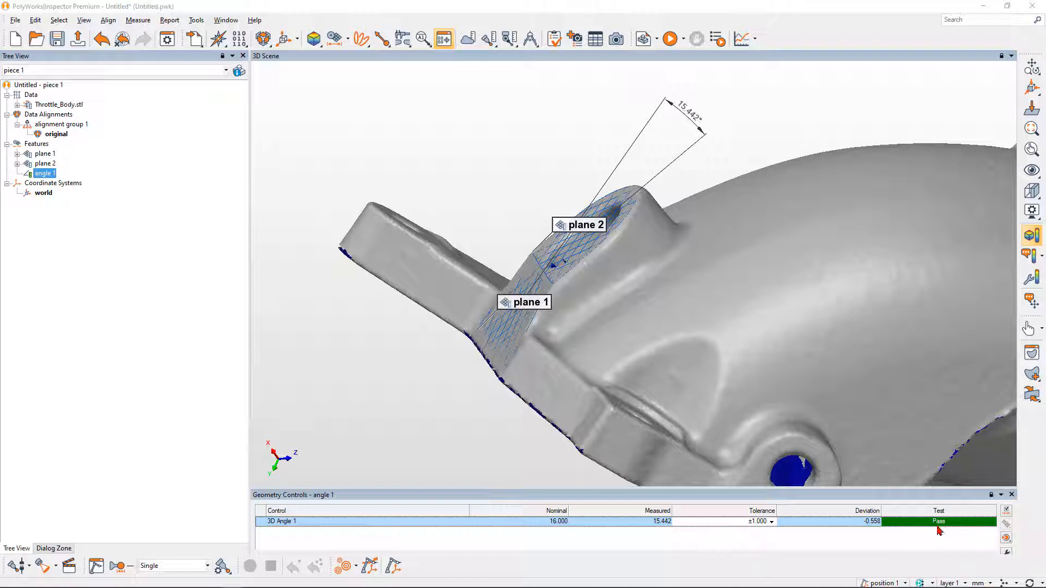
left_click(1012, 495)
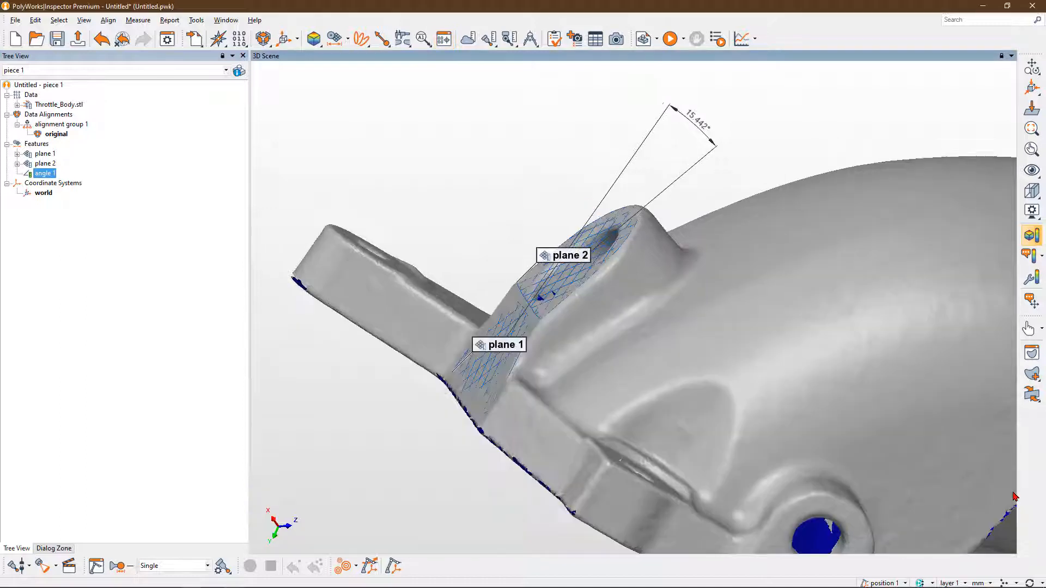
Show the Features toolbar and dock it vertically alongside the Tree View.
scroll(752, 393, "down", 2)
middle_click_drag(788, 397, 594, 337)
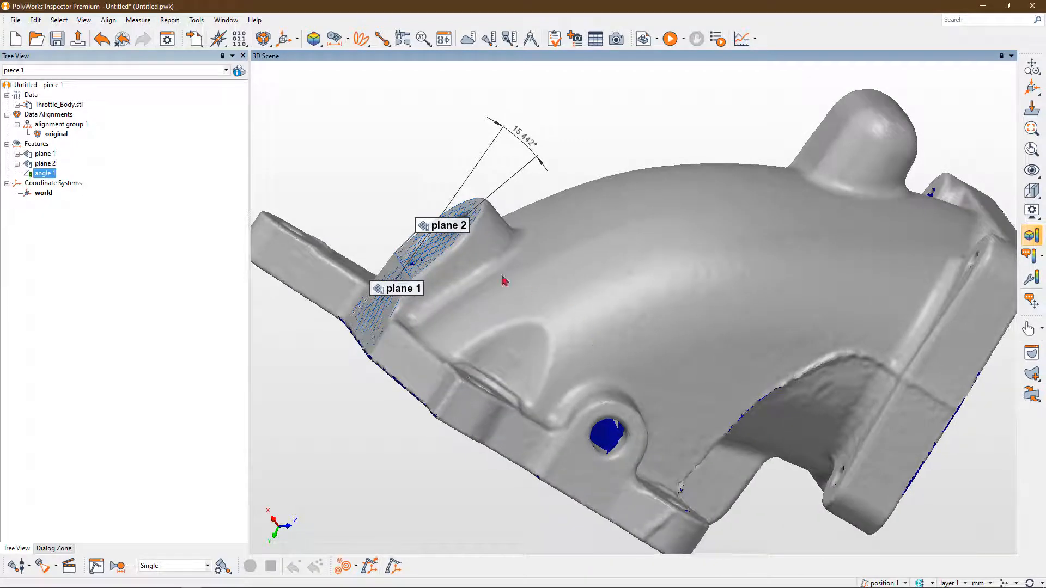
middle_click_drag(502, 277, 515, 305)
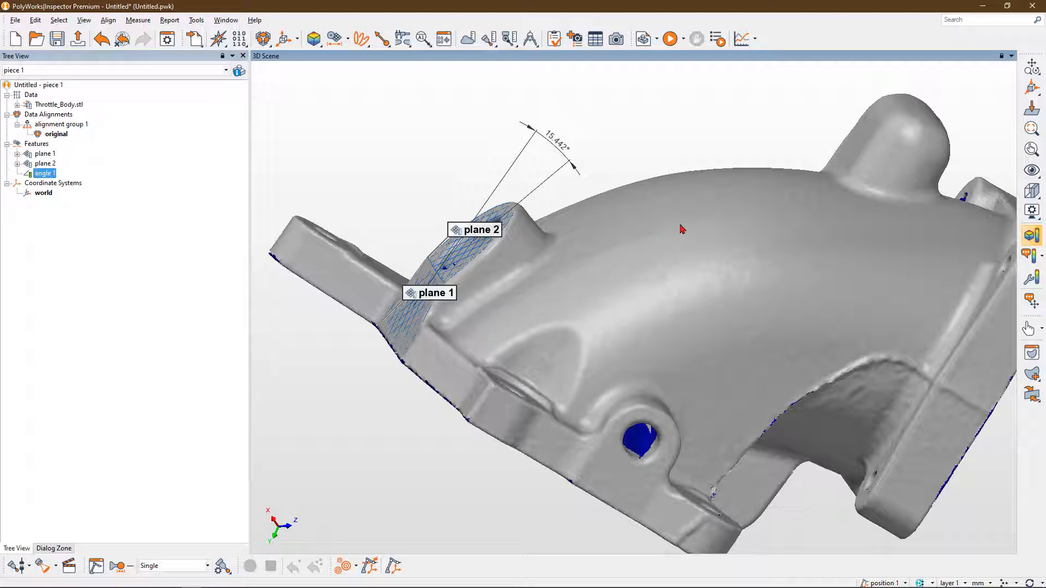
right_click(796, 40)
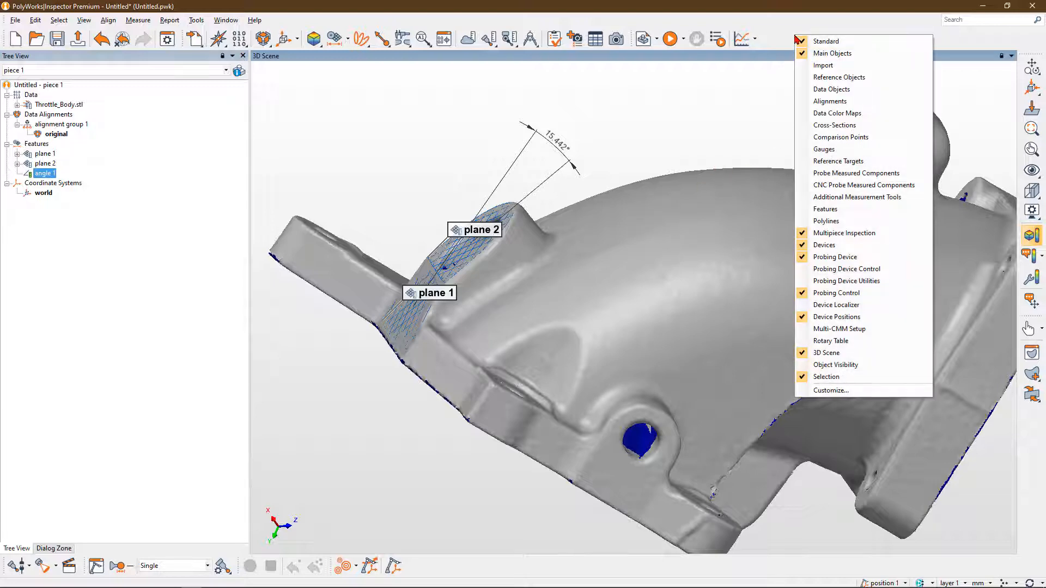
left_click(843, 210)
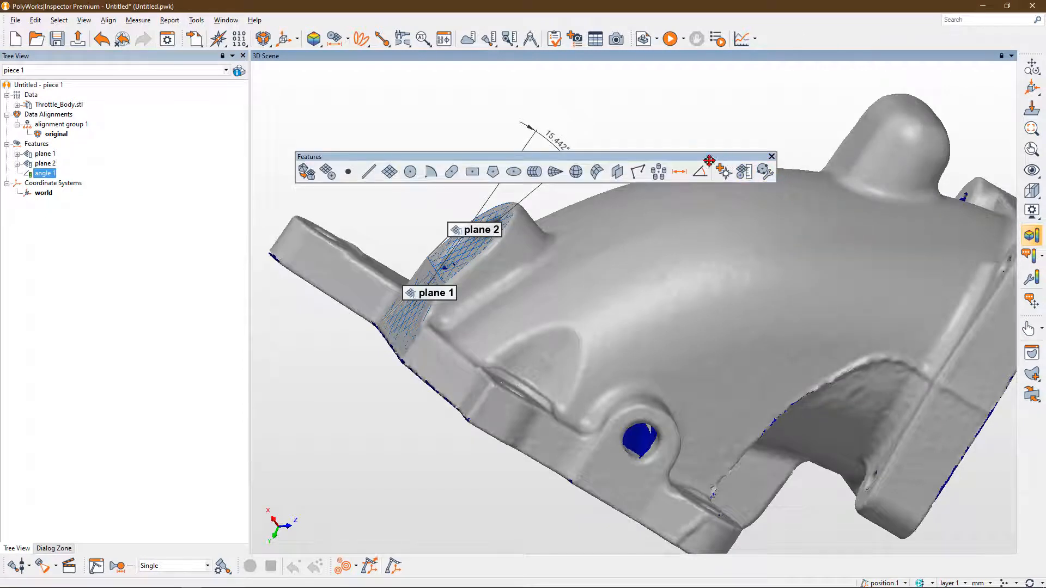
left_click_drag(699, 160, 3, 225)
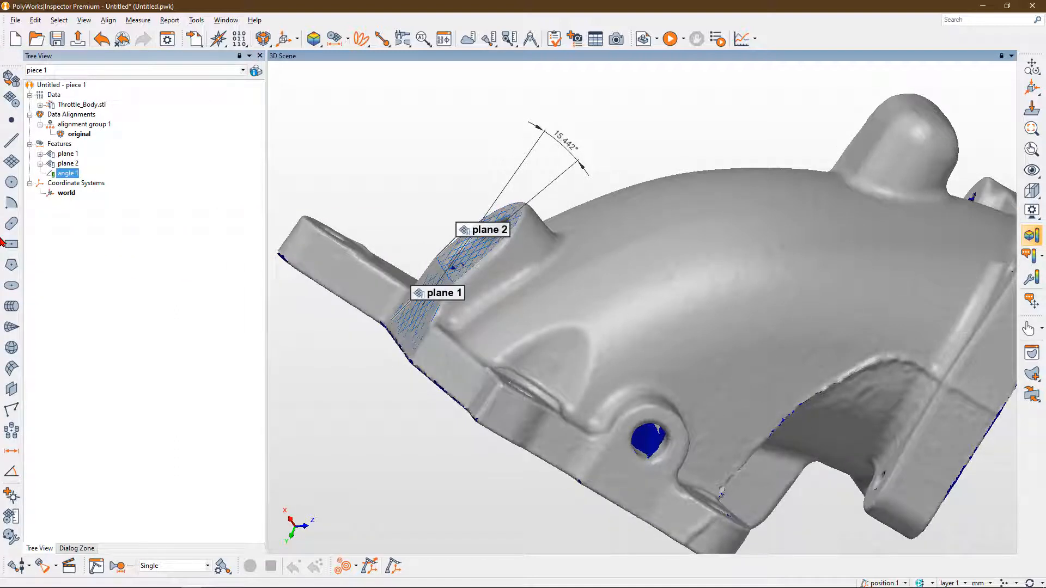
Hide all features in the 3D scene and start extracting primitives from the polygonal model at the boss hole.
left_click_drag(580, 242, 461, 215)
scroll(461, 215, "up", 3)
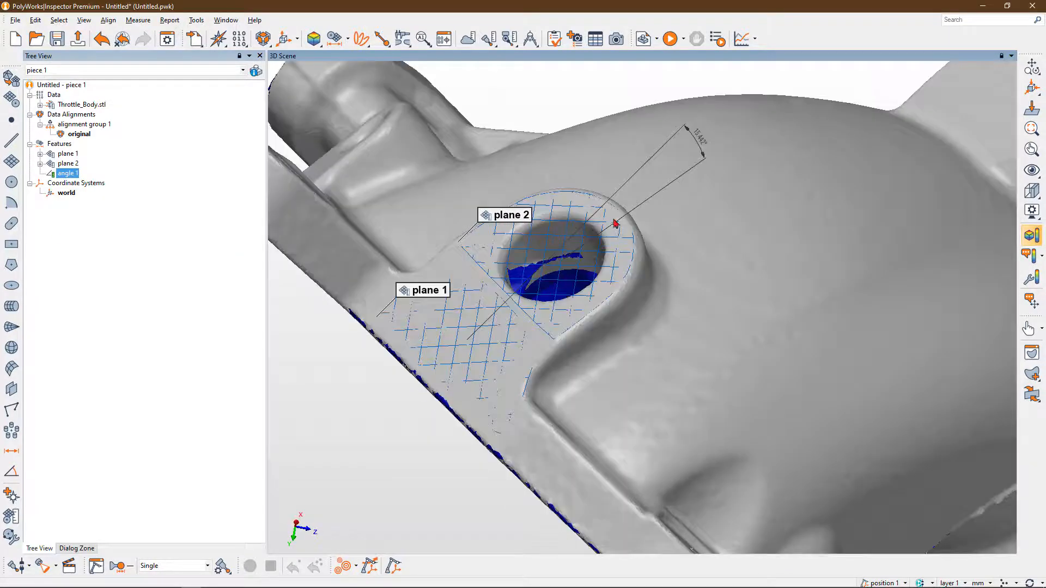
left_click(1041, 172)
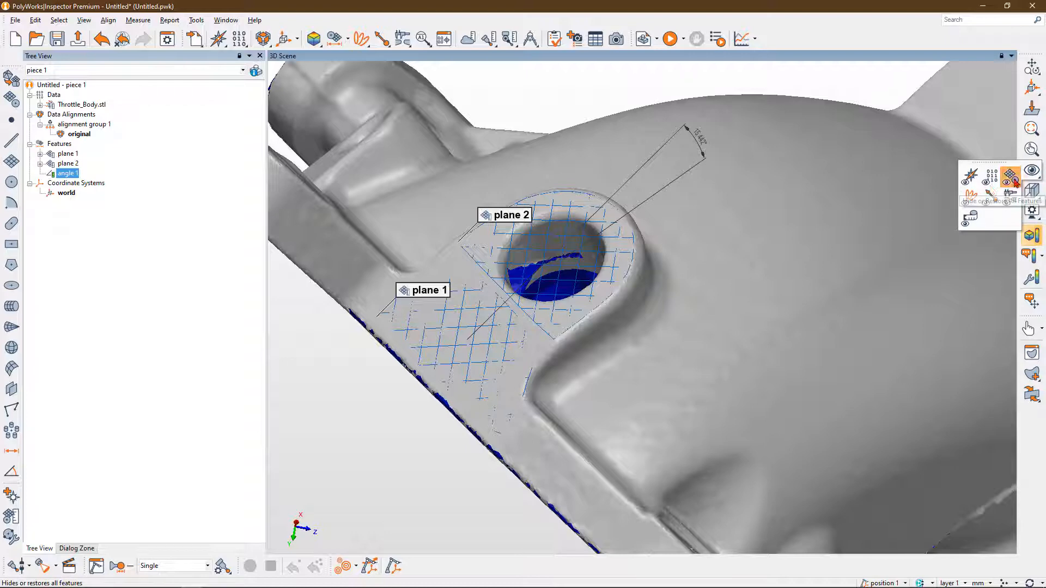
left_click(1015, 180)
left_click_drag(567, 265, 595, 277)
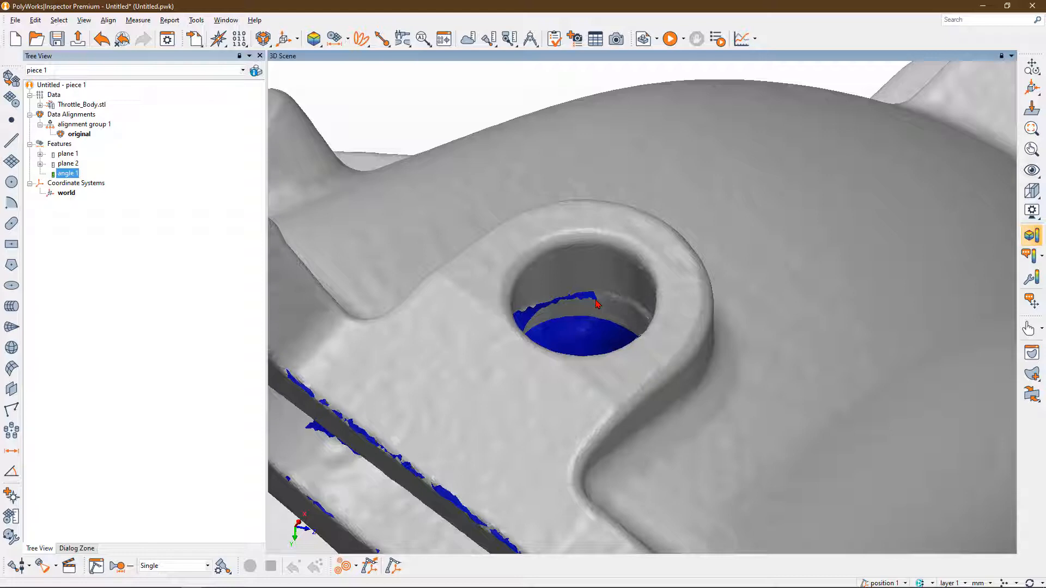
left_click(11, 79)
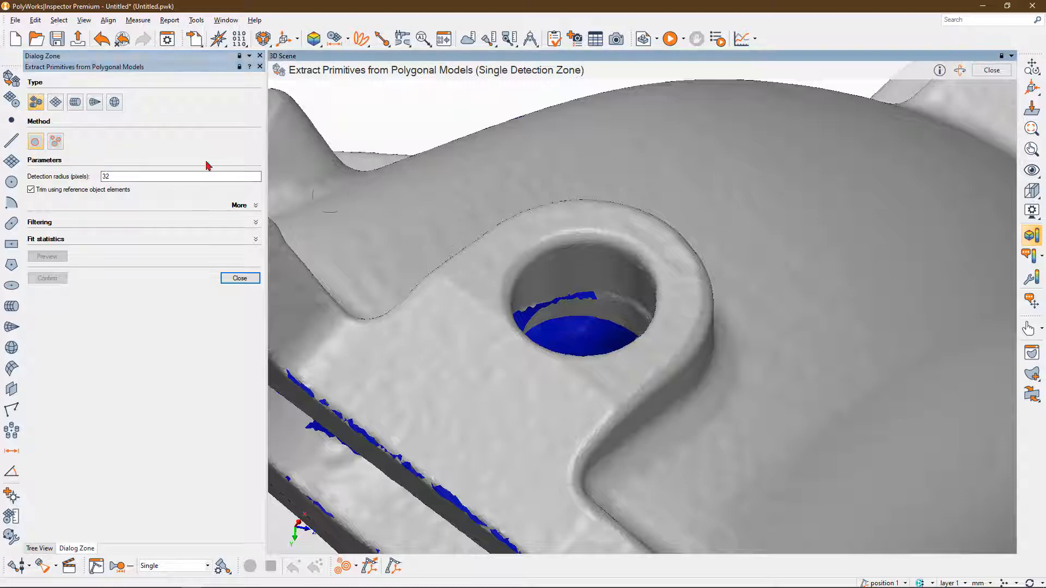
Try extracting a cylinder from the boss hole's inner wall with a single detection zone of 32 pixels radius.
left_click(580, 267)
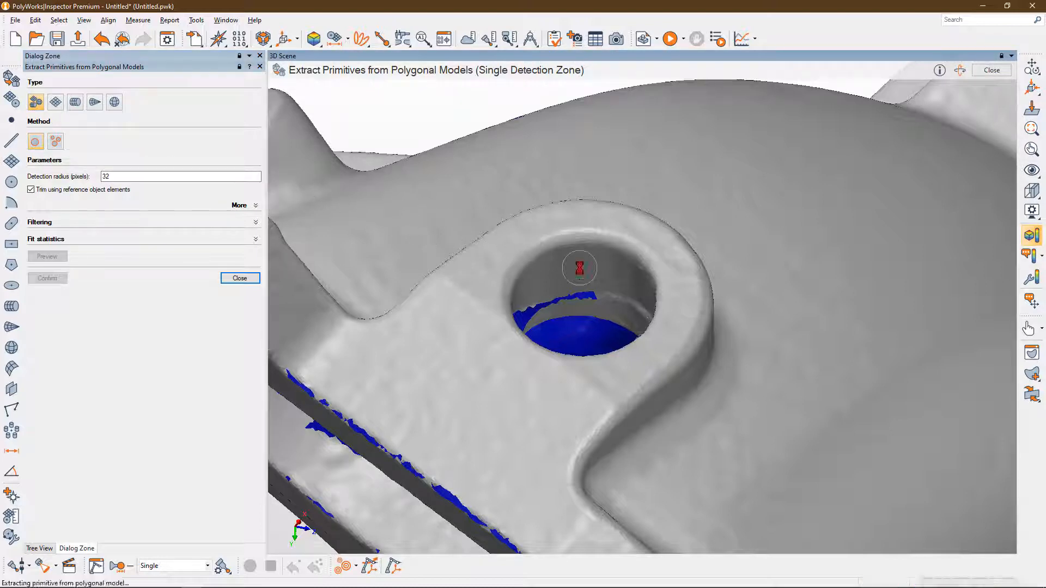
middle_click_drag(579, 267, 545, 238)
left_click_drag(537, 248, 558, 271)
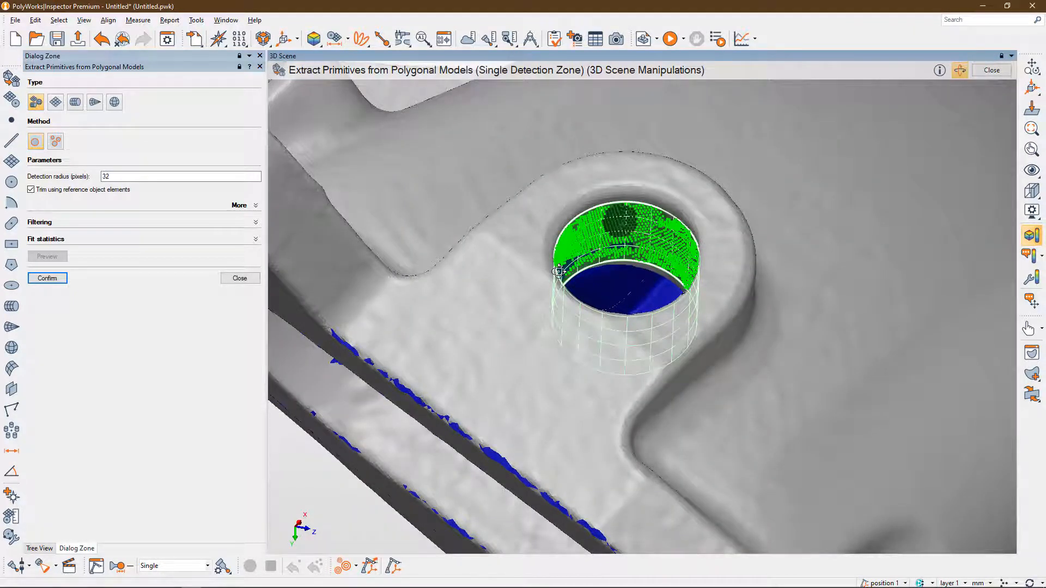
left_click_drag(559, 271, 551, 279)
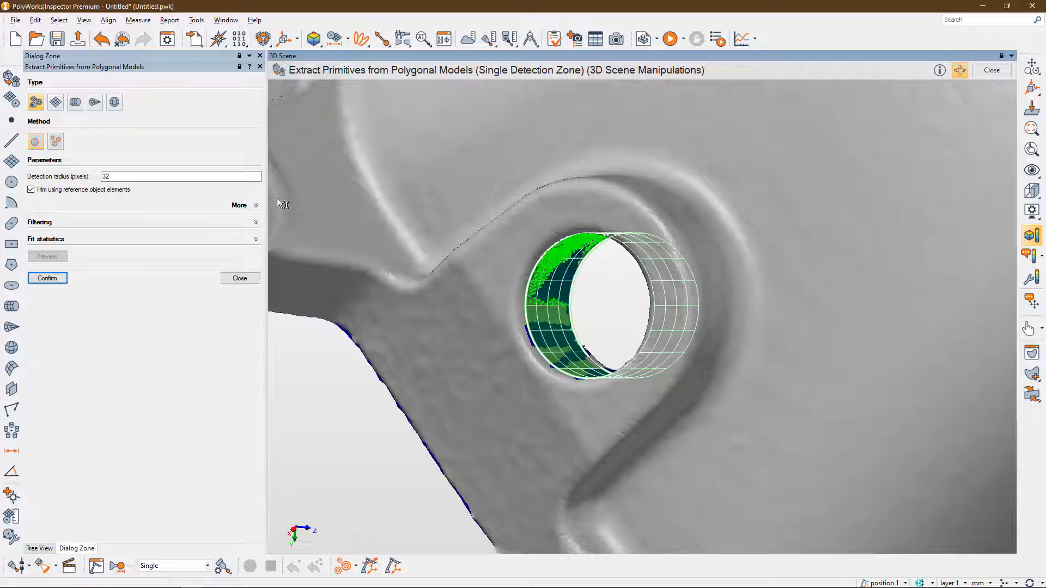
Extract a cylinder from the boss hole using multiple detection zones spread around its inner wall, and finish the extraction.
left_click(55, 141)
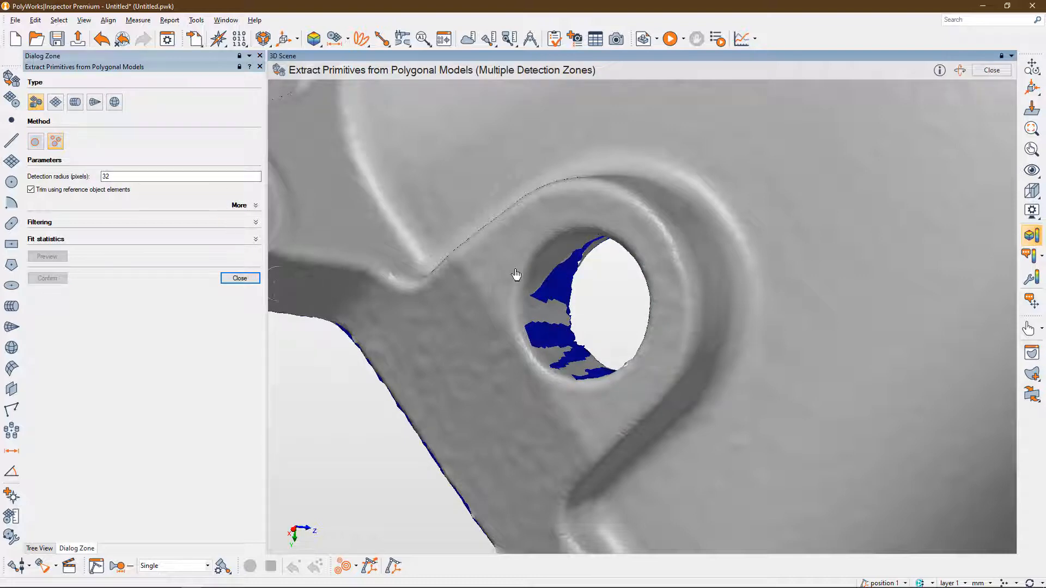
scroll(547, 310, "down", 4, "shift")
left_click(539, 315)
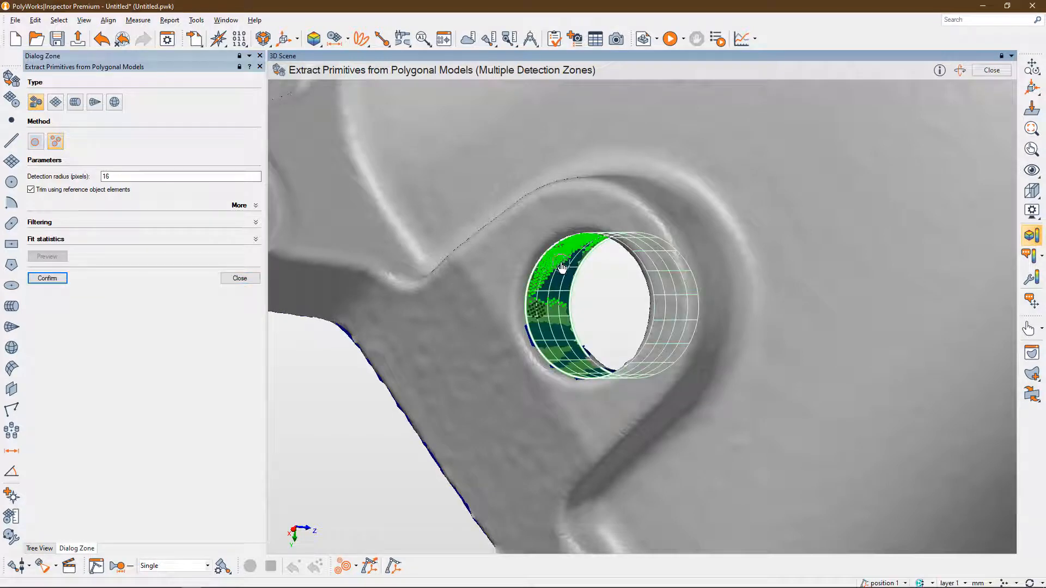
key("space")
left_click_drag(586, 242, 661, 287)
key("space")
left_click(593, 239)
key("space")
key("space")
scroll(668, 285, "up", 1, "ctrl")
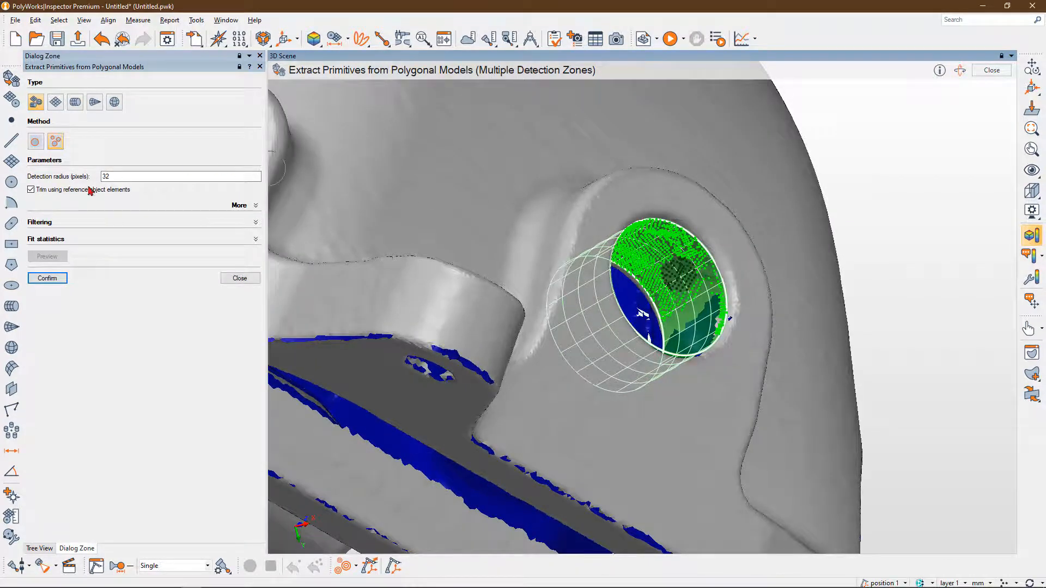
left_click(52, 279)
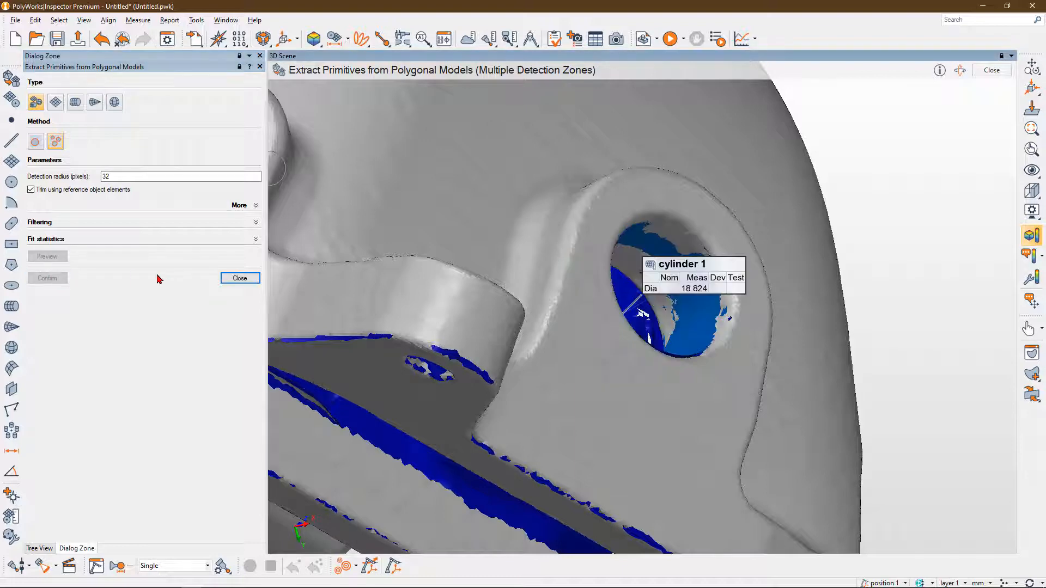
left_click(232, 278)
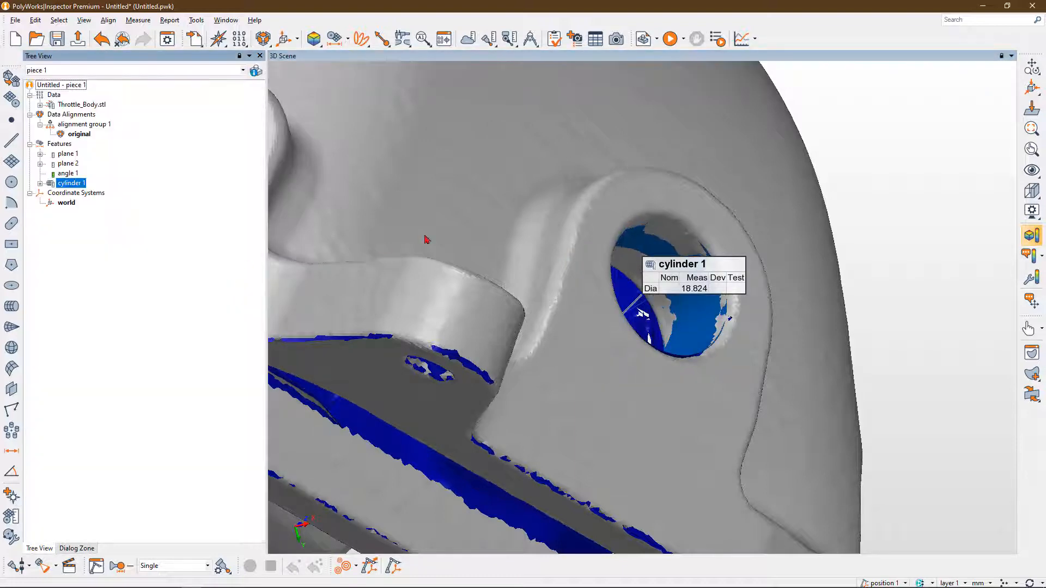
Show the geometry controls of cylinder 1 and set its Diameter nominal to 18.9.
left_click_drag(654, 284, 637, 276)
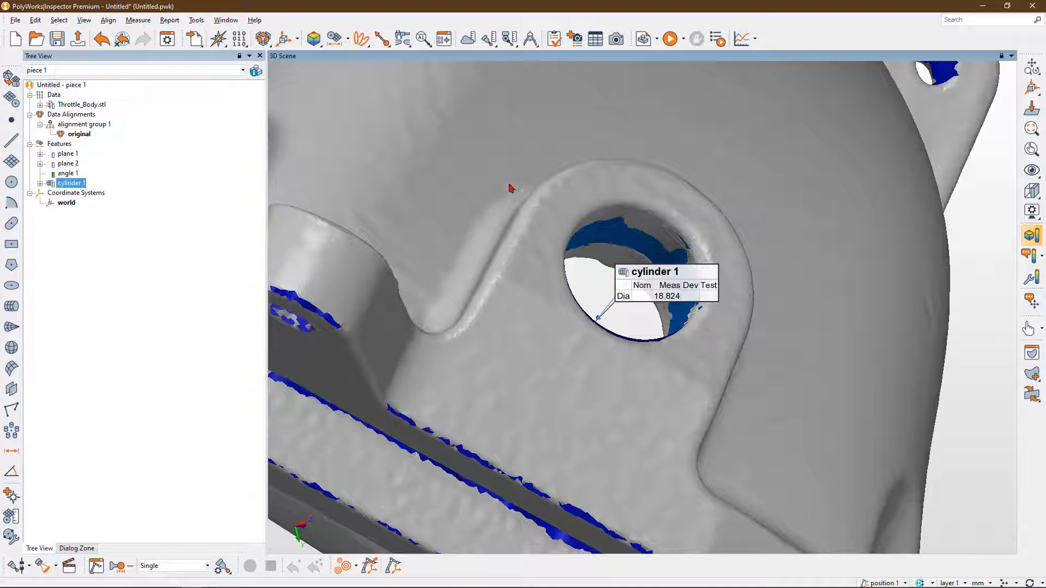
left_click(445, 40)
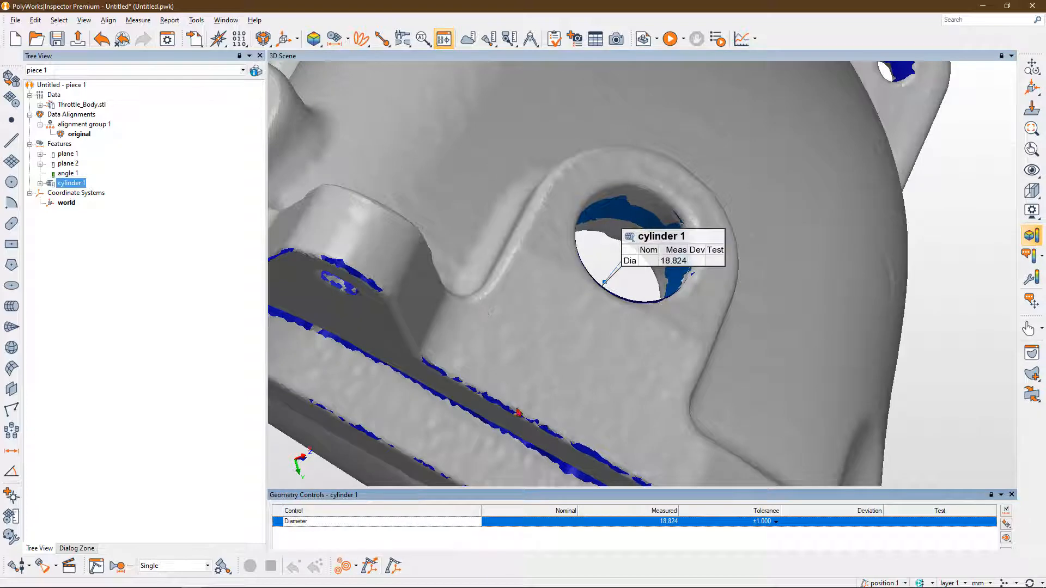
left_click(541, 522)
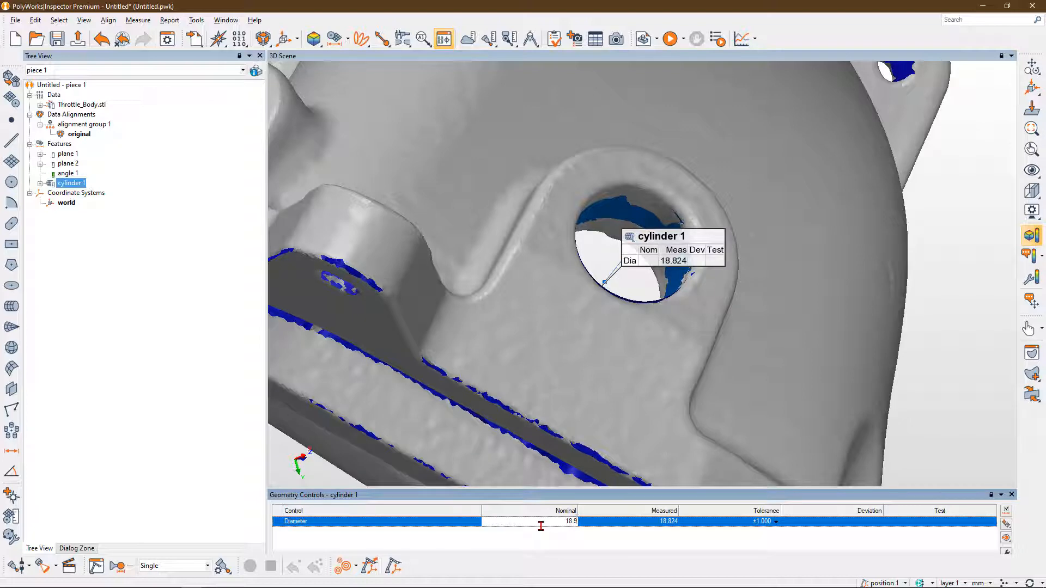
Set the cylinder diameter's upper and lower tolerances to 0.500 and -0.500, apply them, and close the geometry controls.
left_click(776, 521)
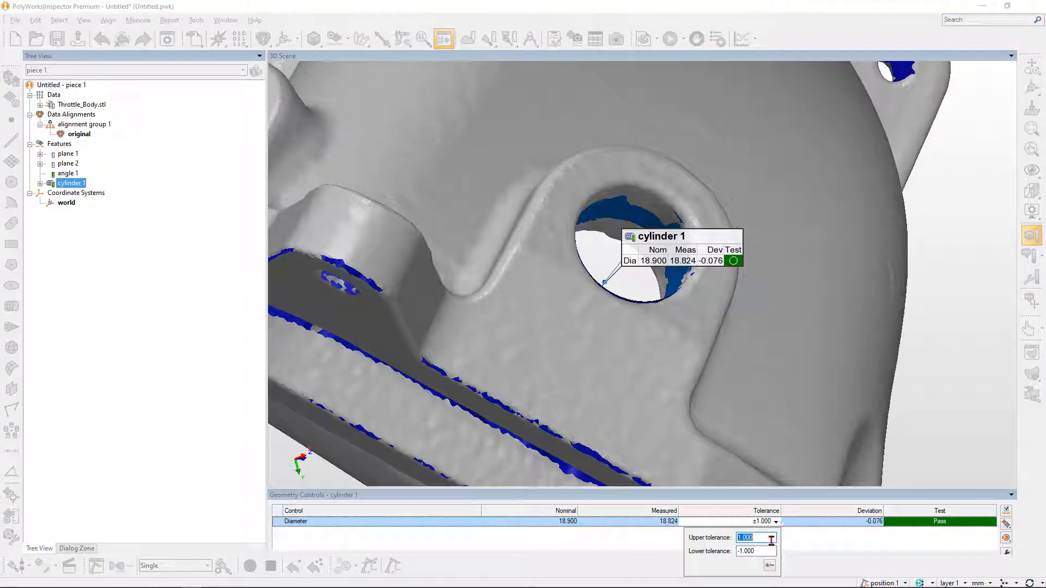
type("0")
left_click_drag(760, 553, 742, 554)
key("BackSpace")
key("BackSpace")
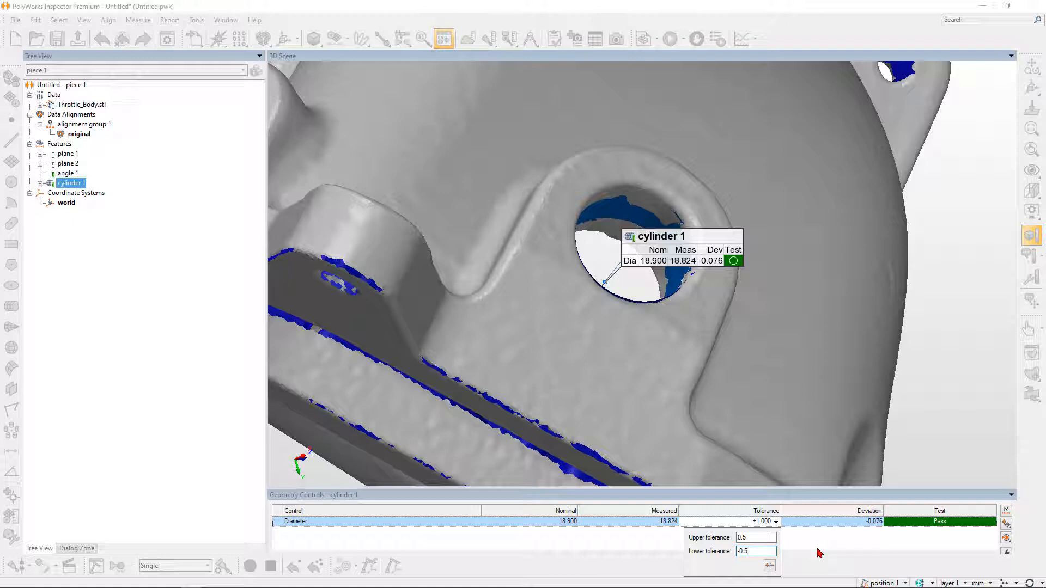
left_click(770, 565)
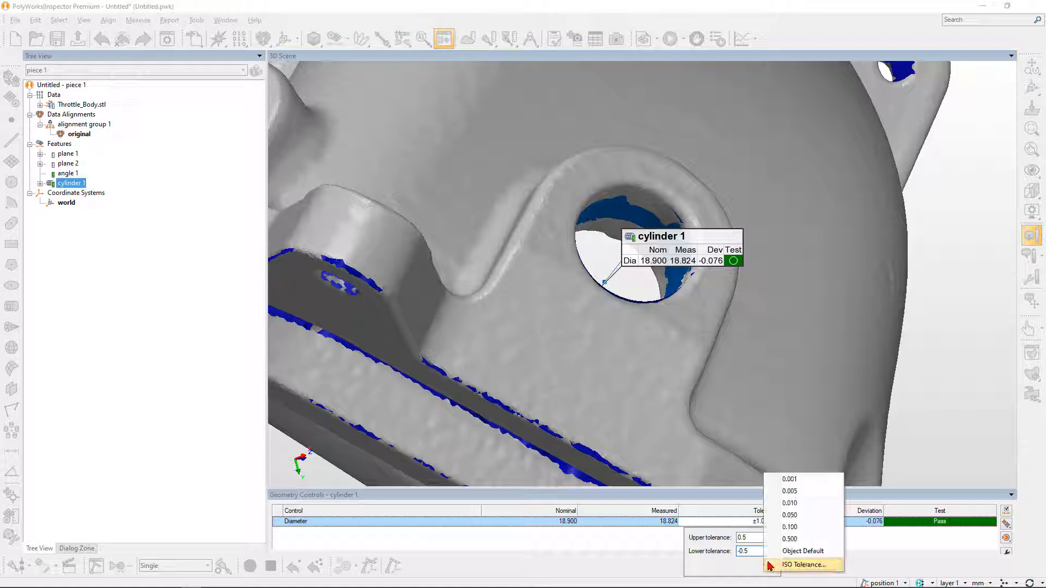
left_click(790, 539)
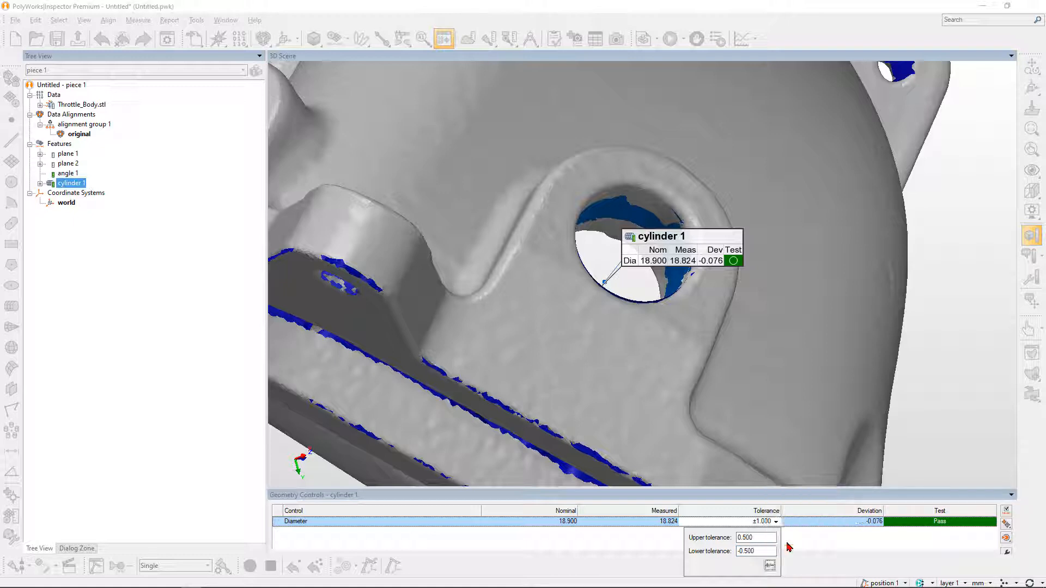
left_click(848, 547)
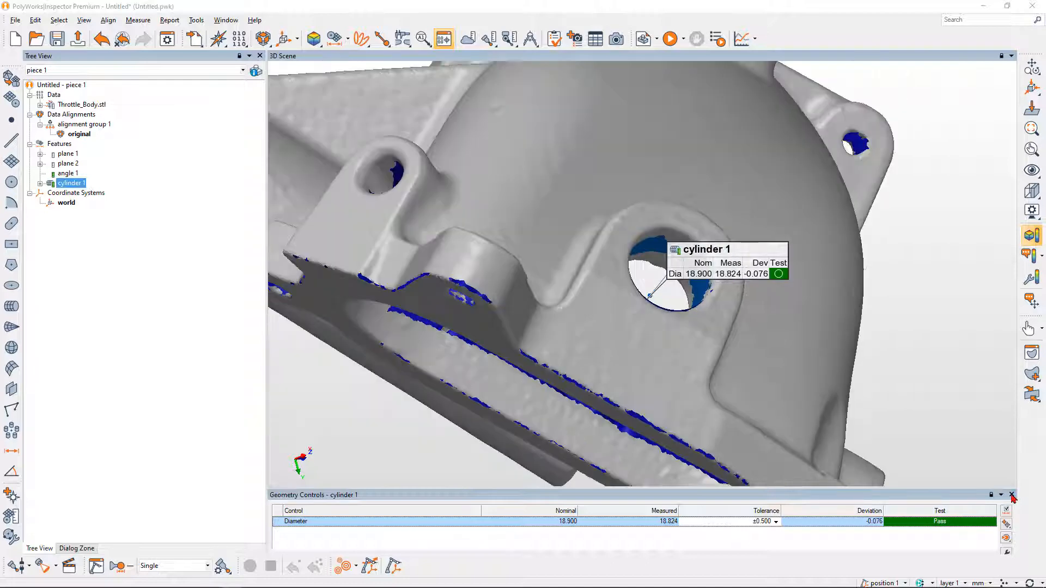
left_click(1011, 494)
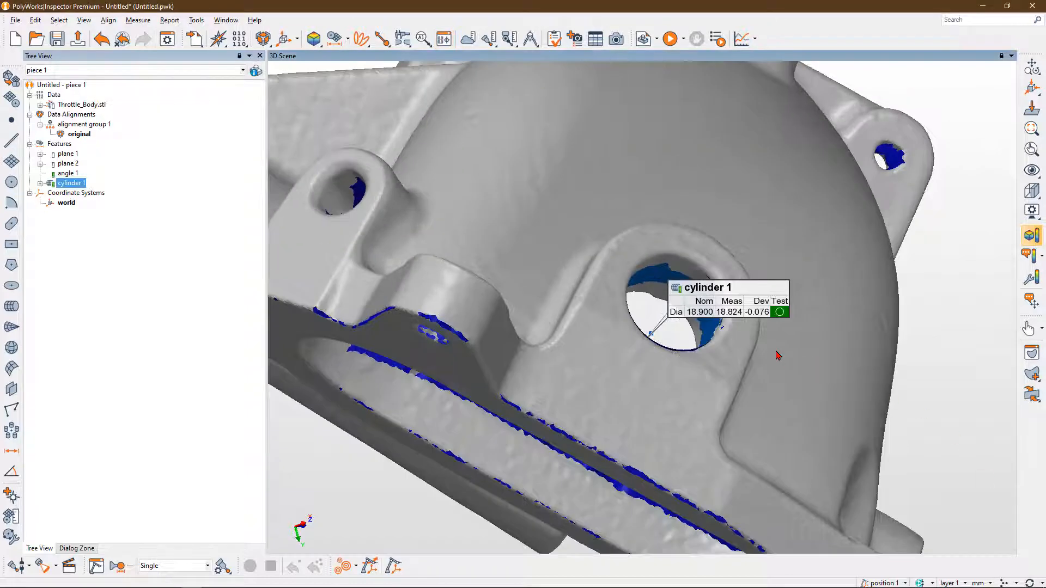
Start a multiple-detection-zone primitive extraction and place a 32-pixel zone on the flange face around the oval opening, beside the protruding ear.
scroll(777, 355, "down", 3)
middle_click_drag(667, 345, 678, 305)
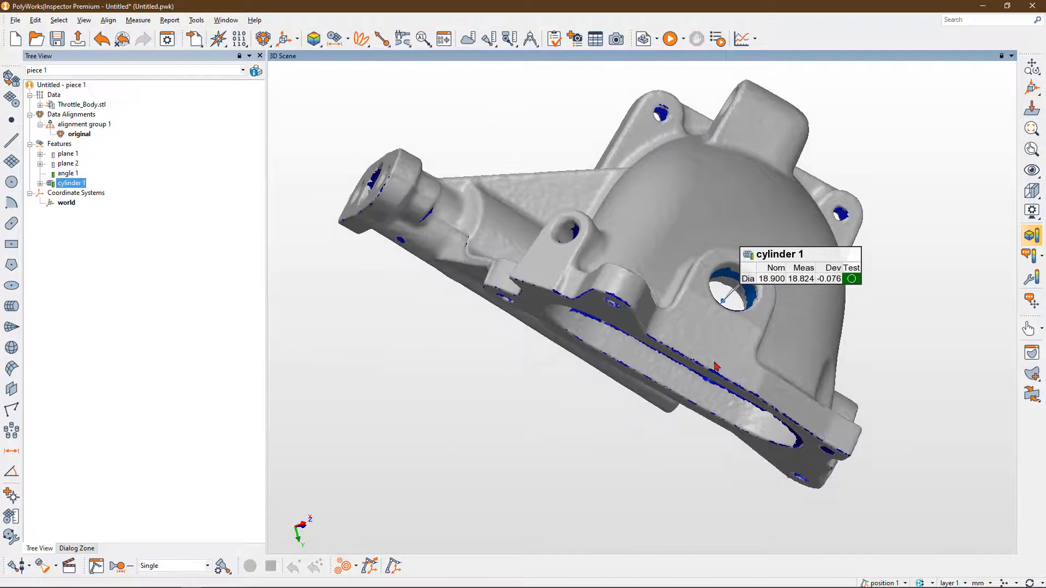
left_click_drag(716, 366, 630, 333)
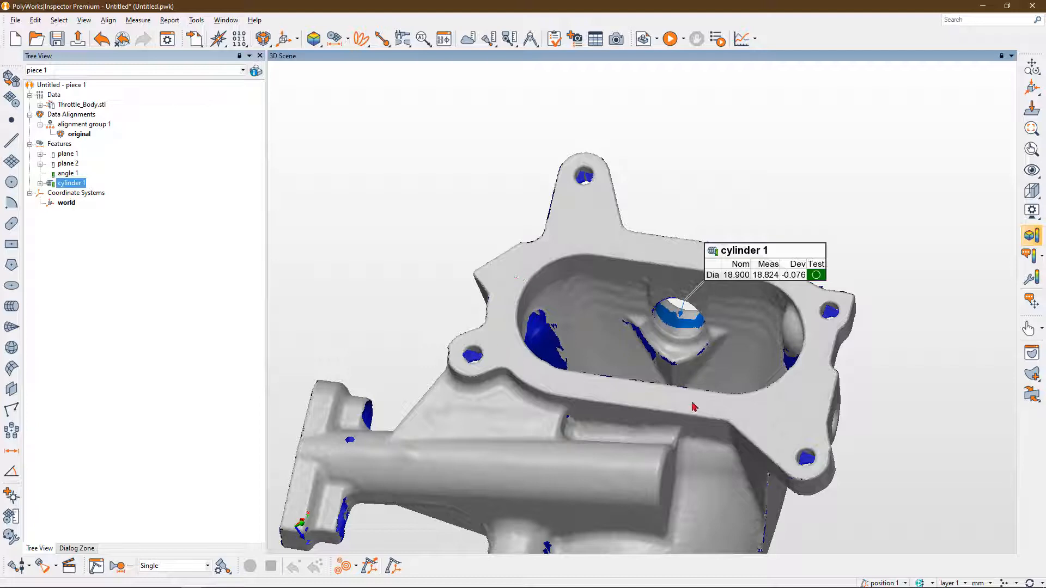
left_click_drag(766, 416, 798, 416)
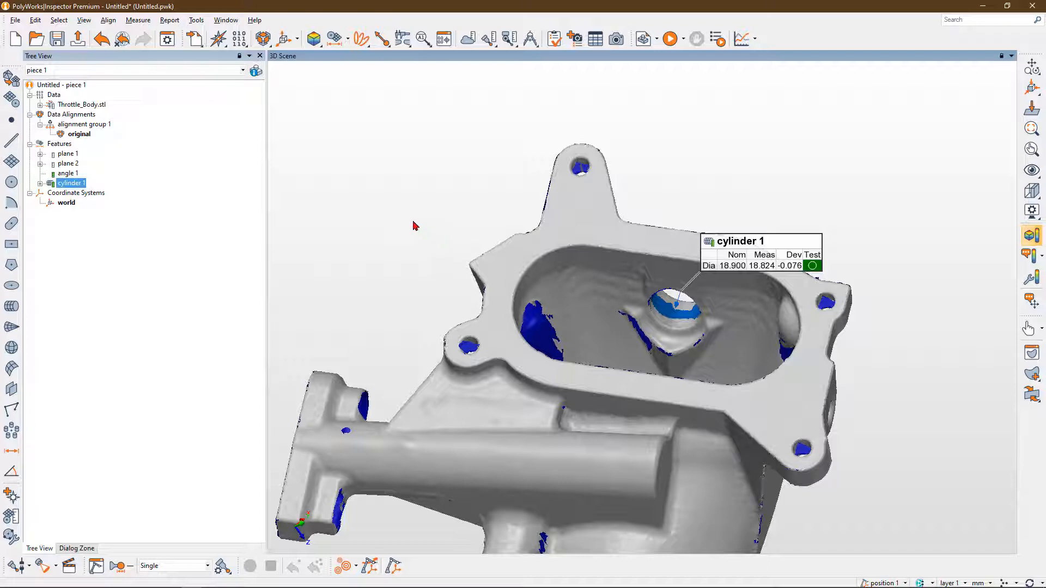
left_click(11, 78)
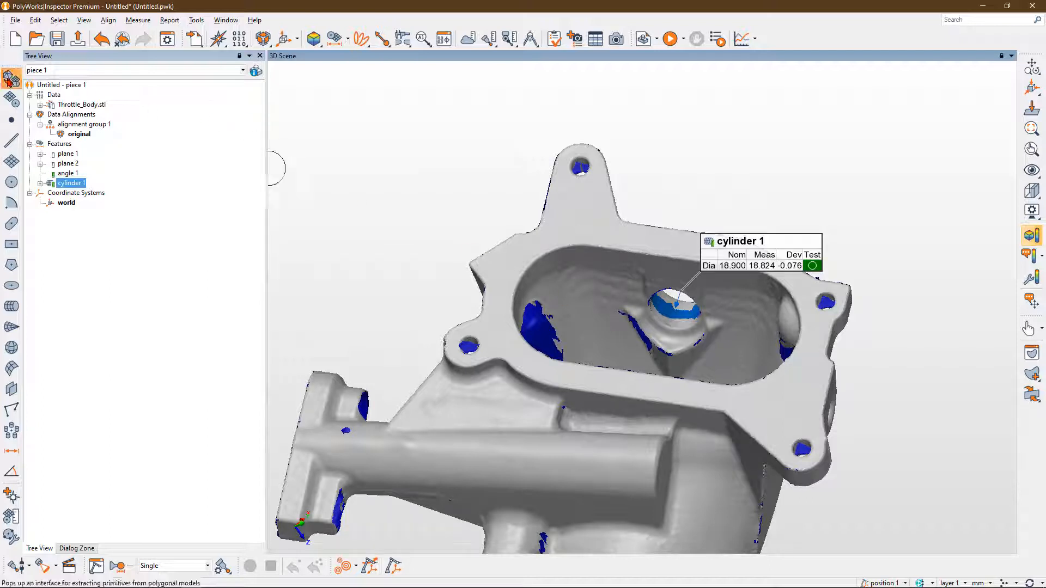
left_click(580, 211)
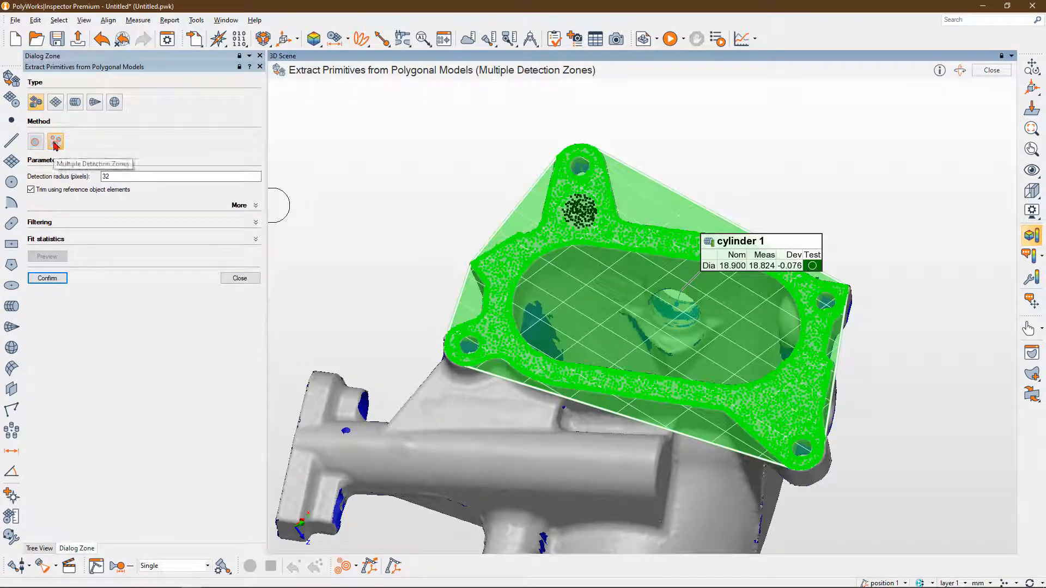
Add detection zones of 20 and 16 pixels radius around the flange face, create the plane, and finish the extraction.
scroll(460, 316, "down", 4, "ctrl")
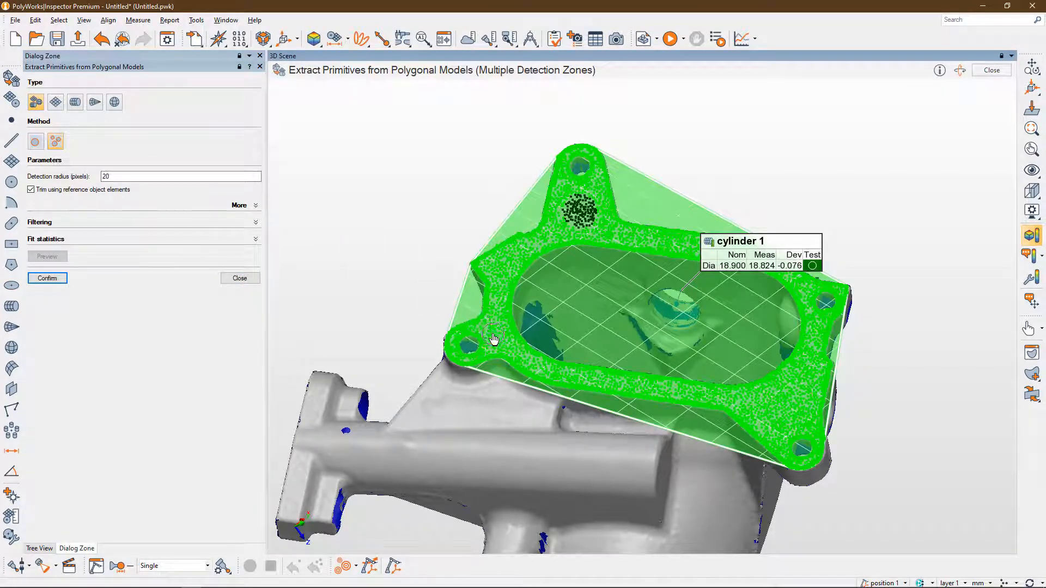
left_click(495, 334)
left_click(774, 407)
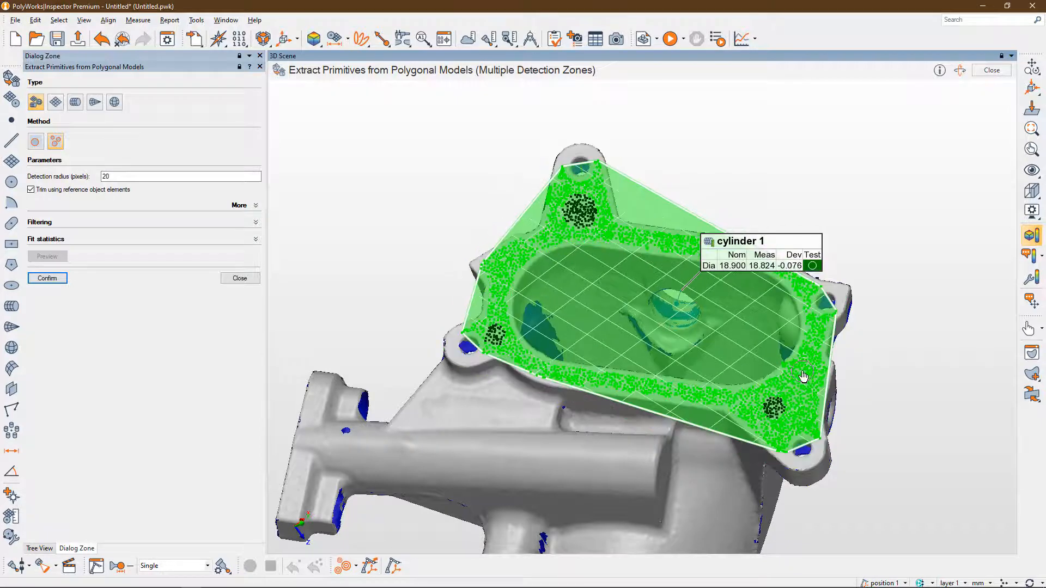
left_click(802, 372)
scroll(799, 289, "down", 1, "ctrl")
left_click(800, 286)
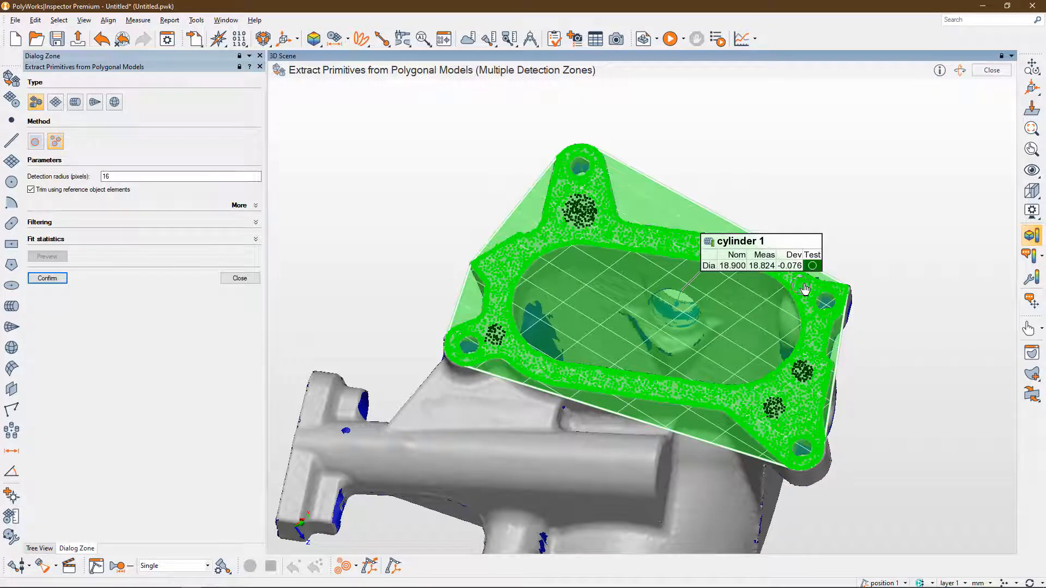
left_click(56, 281)
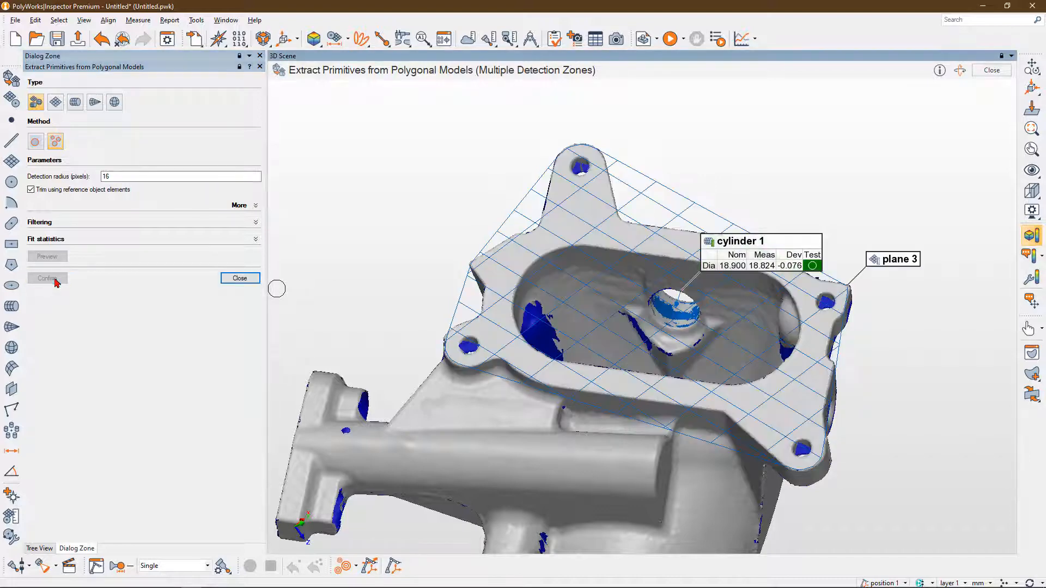
left_click(228, 280)
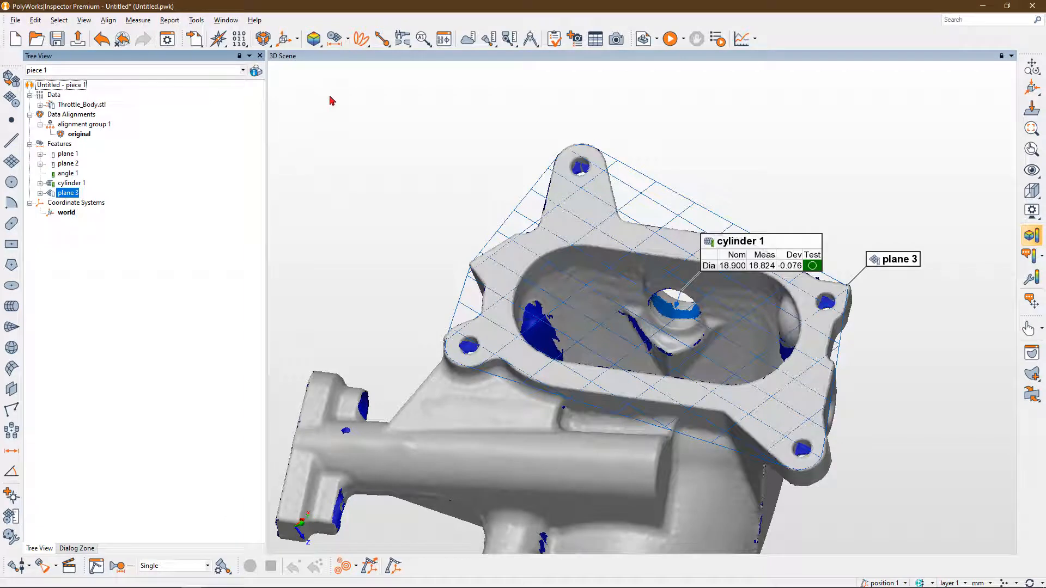
Add a flatness control to plane 3 on the flange face with a 0.1 tolerance zone.
left_click(443, 41)
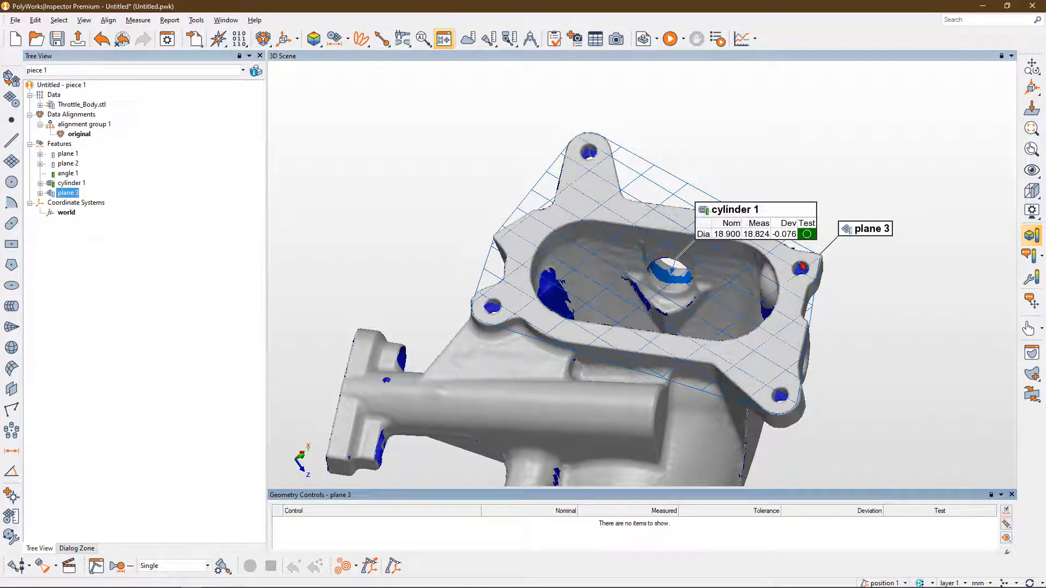
left_click(1006, 538)
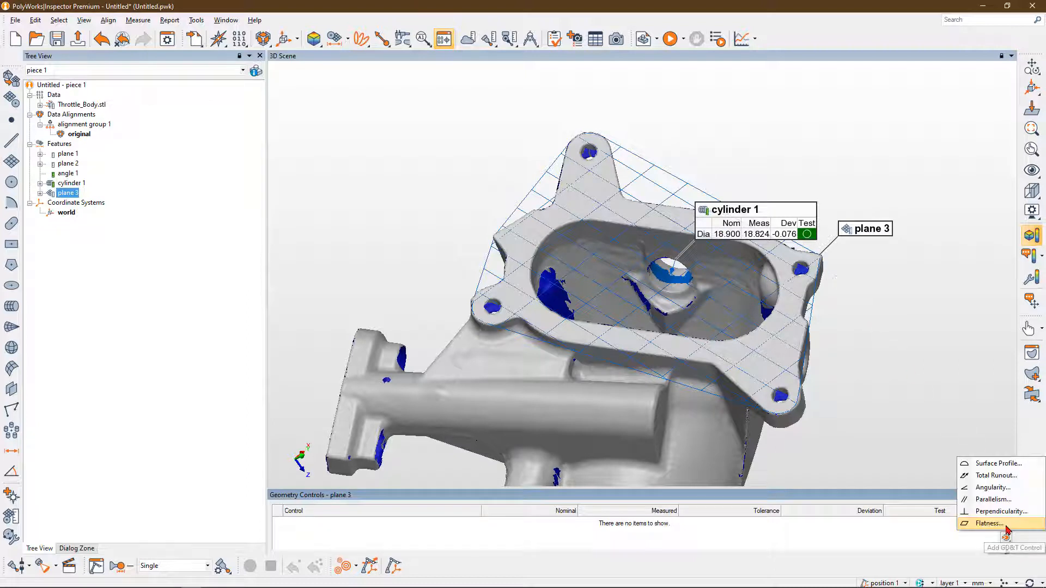
left_click(987, 524)
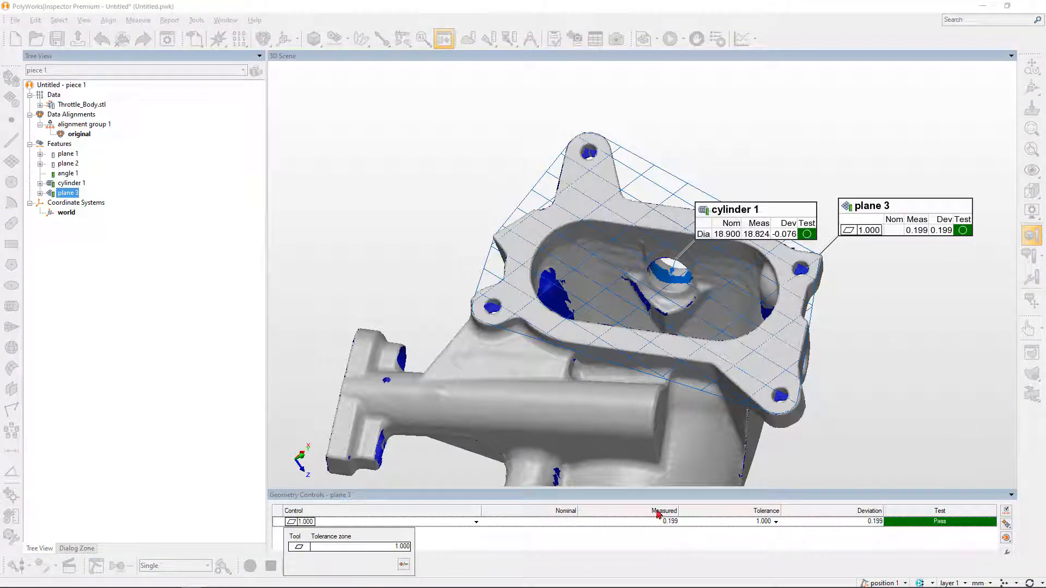
double_click(398, 545)
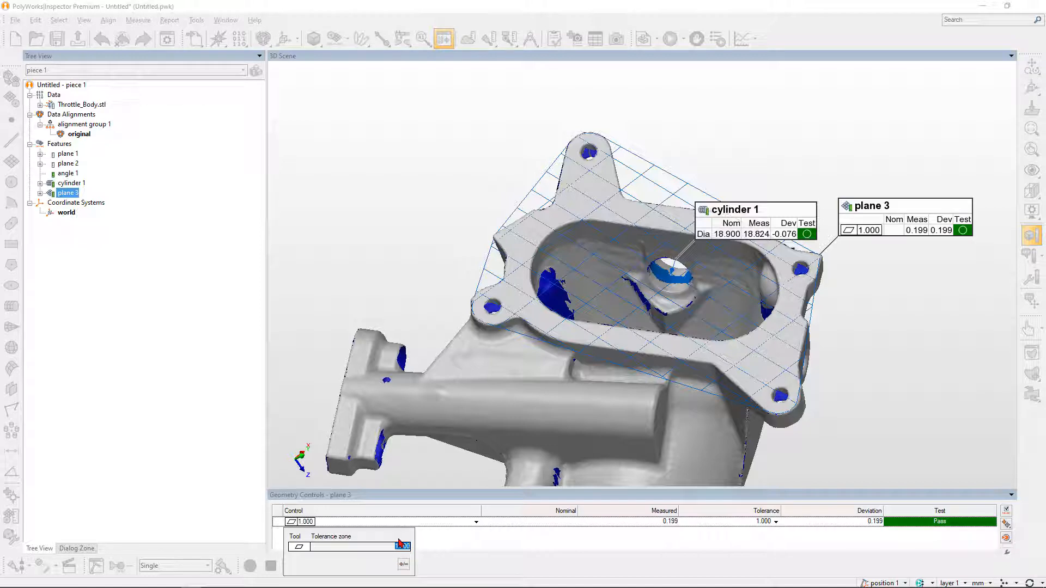
type("0.1")
key("Return")
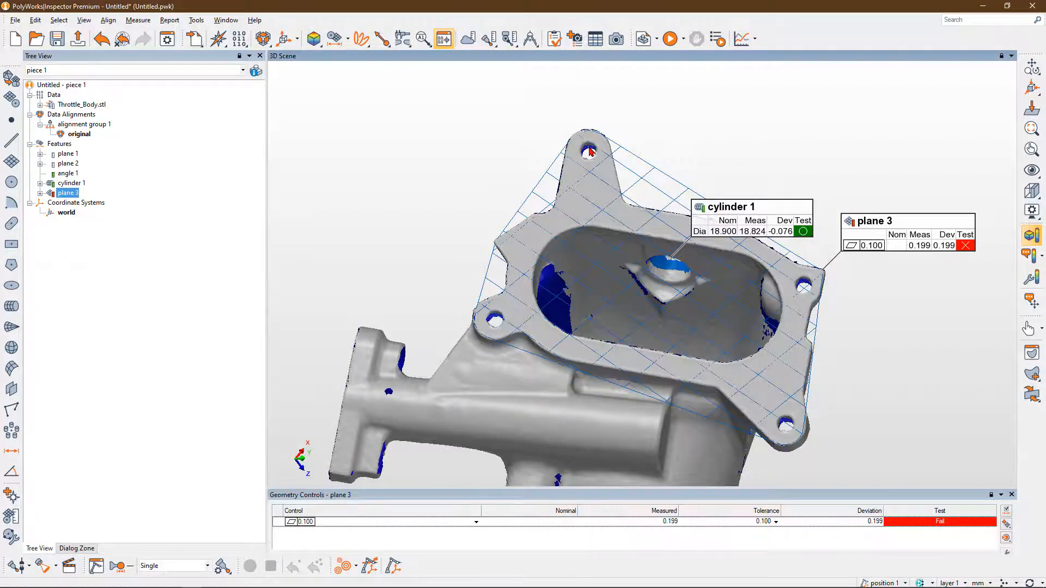
Start creating a circle by fitting to elements, with its plane constrained to the measured plane 3.
scroll(594, 158, "up", 6)
left_click_drag(598, 170, 600, 168)
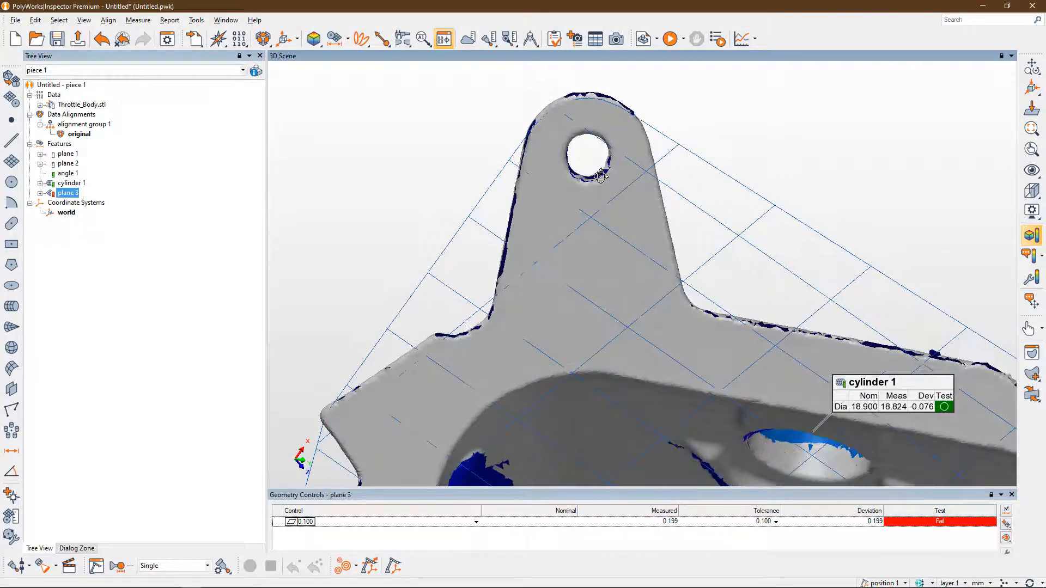
middle_click_drag(600, 168, 584, 225)
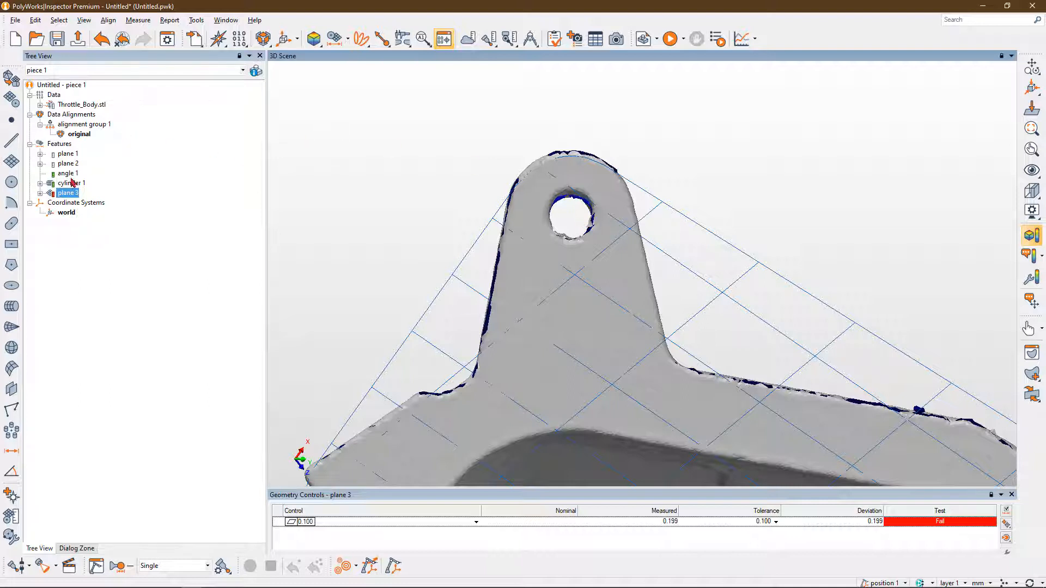
left_click(11, 181)
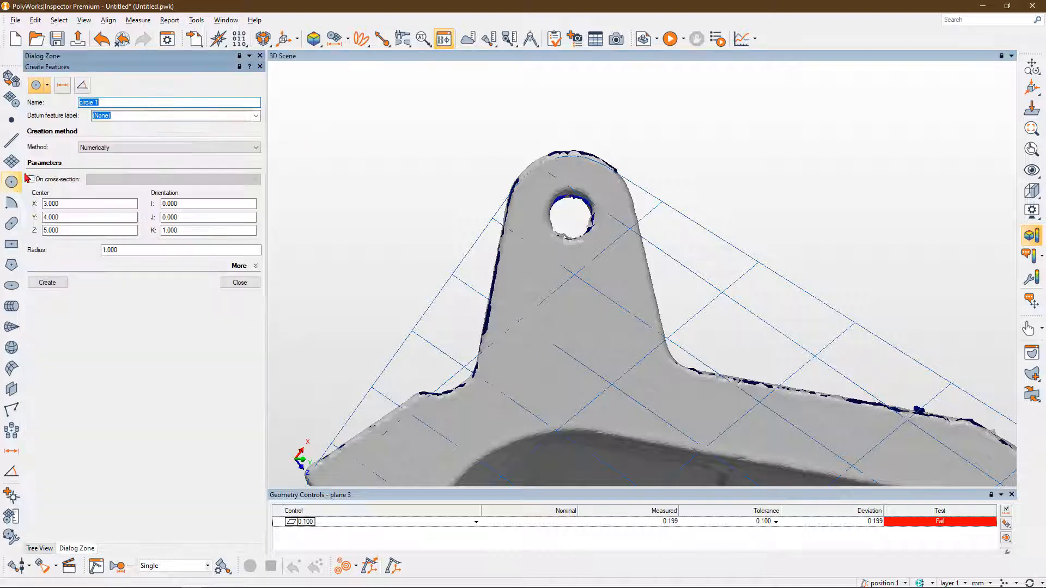
left_click(95, 148)
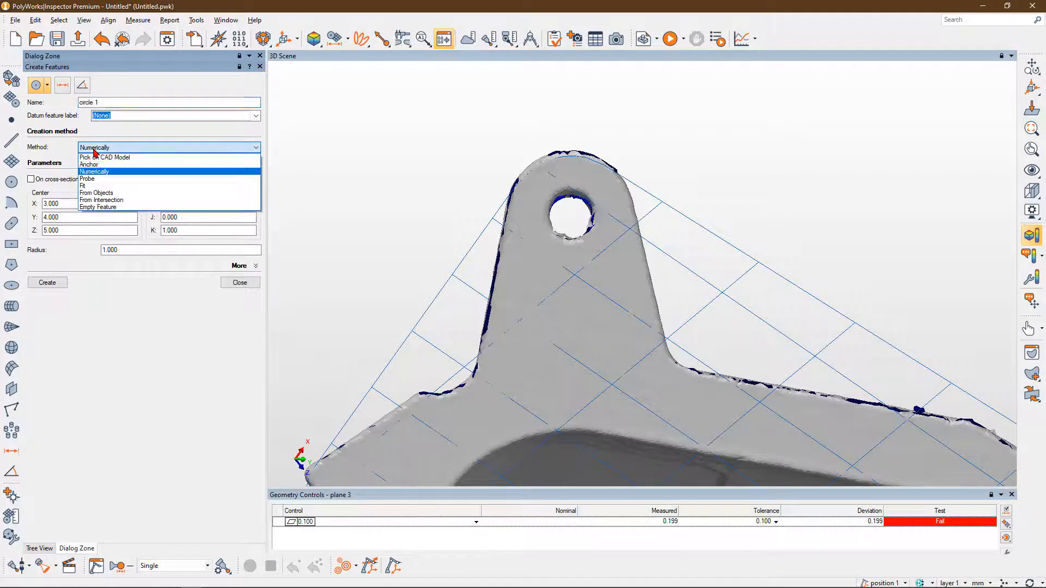
left_click(98, 186)
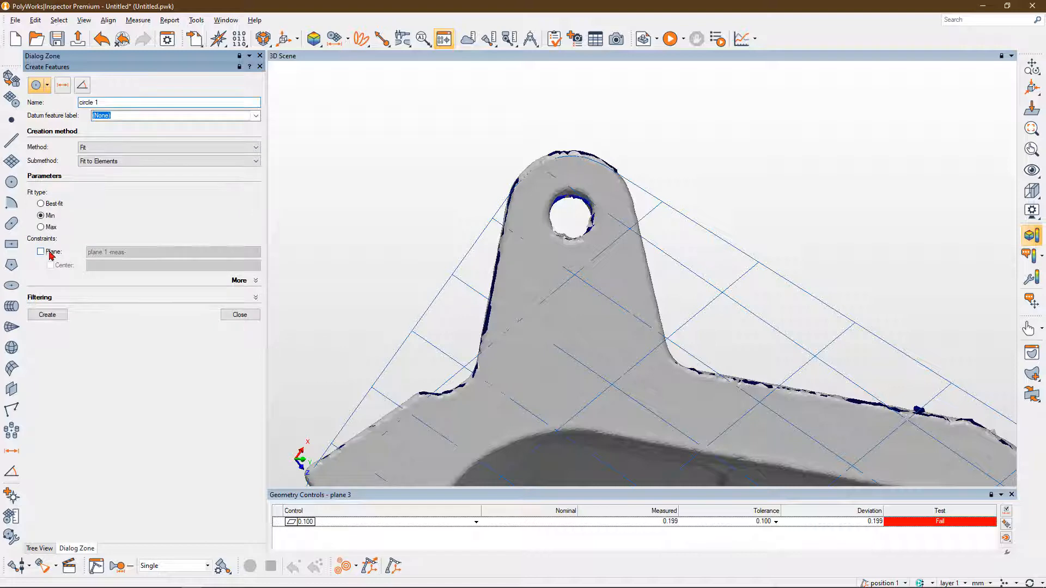
scroll(511, 331, "down", 3)
middle_click_drag(577, 390, 567, 264)
left_click(45, 253)
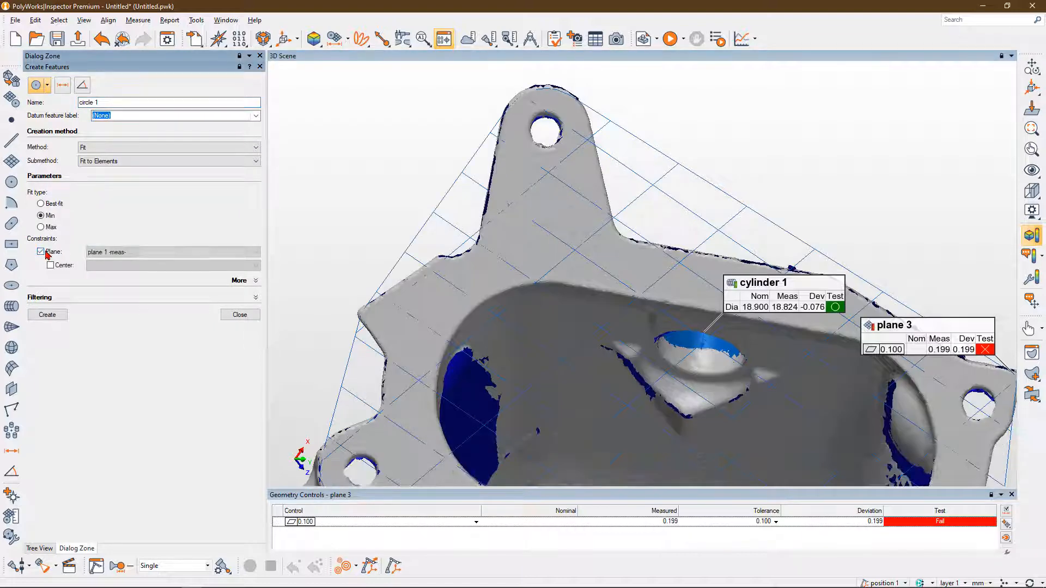
left_click(134, 253)
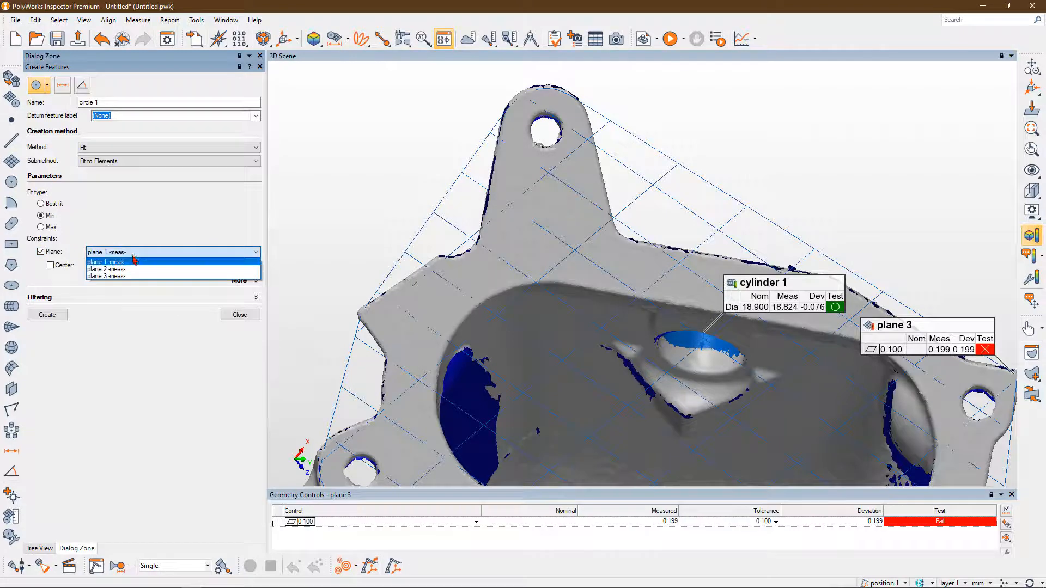
left_click(129, 276)
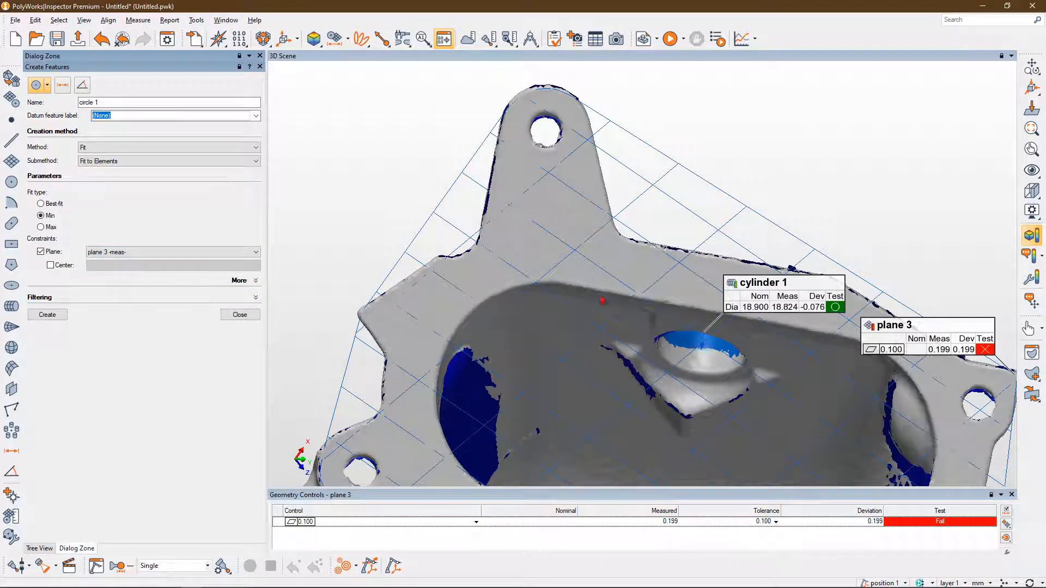
Select the scan elements around the bolt hole in the flange's long protruding ear and create the fitted circle.
key("space")
key("Escape")
scroll(602, 301, "down", 3)
middle_click_drag(602, 305, 565, 228)
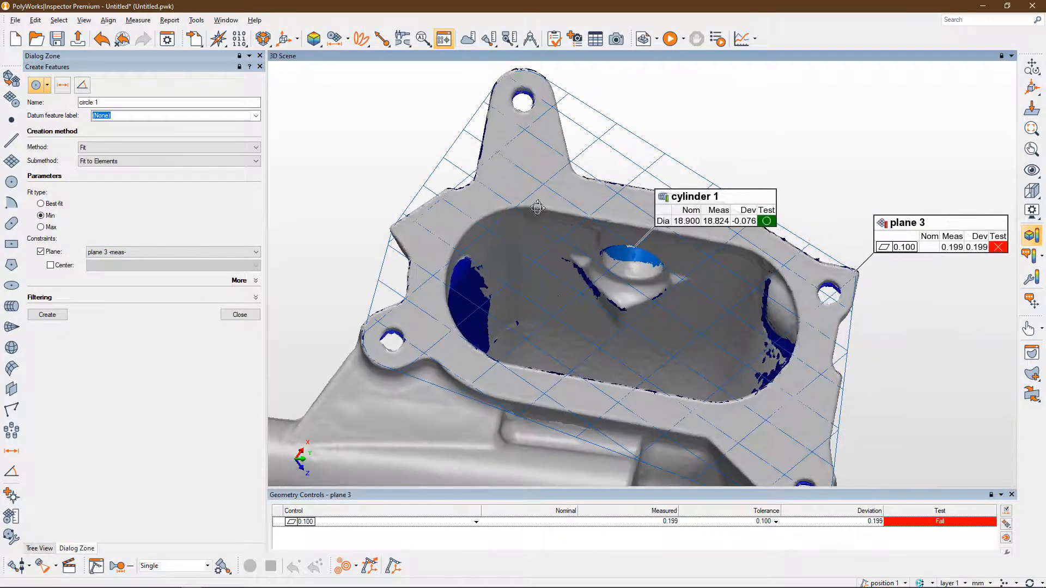
left_click_drag(537, 207, 540, 180)
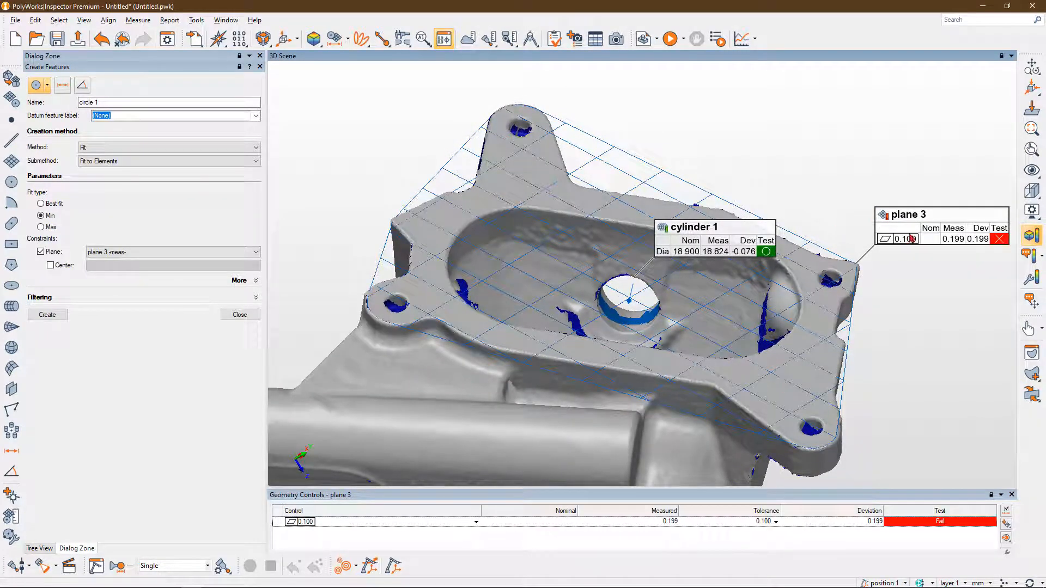
left_click_drag(536, 148, 522, 191)
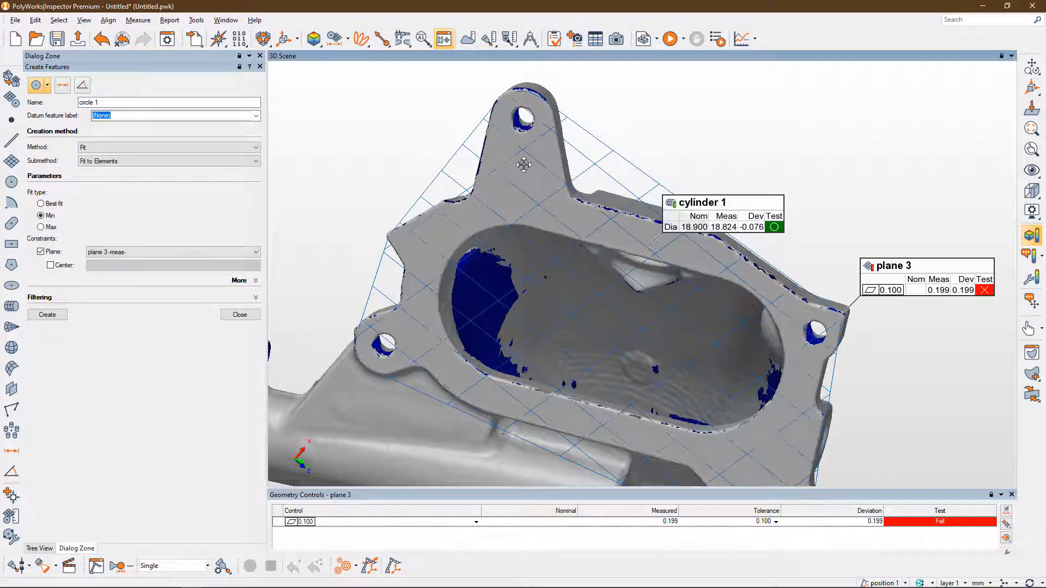
scroll(524, 164, "up", 5)
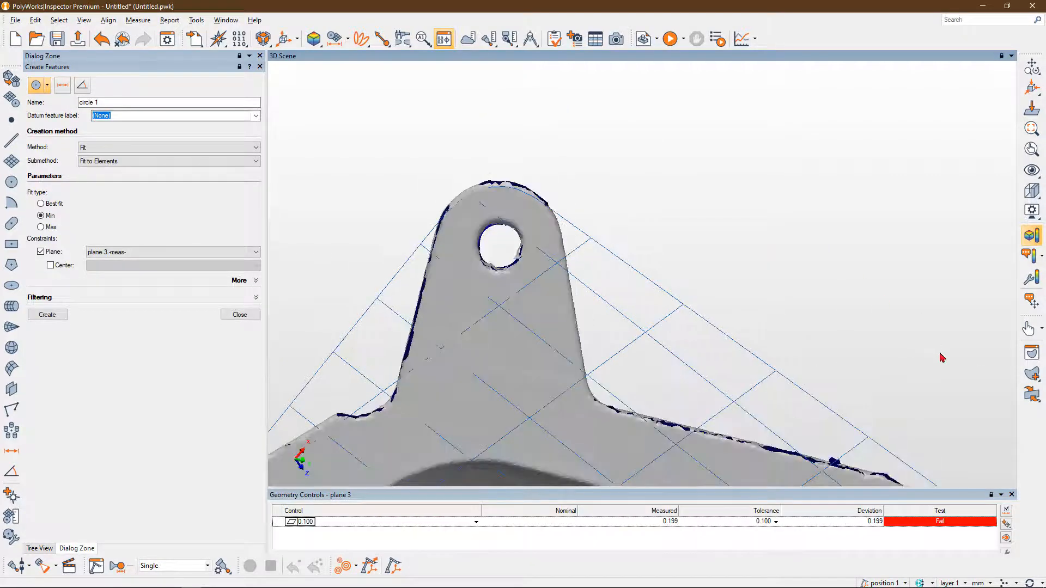
left_click(1031, 352)
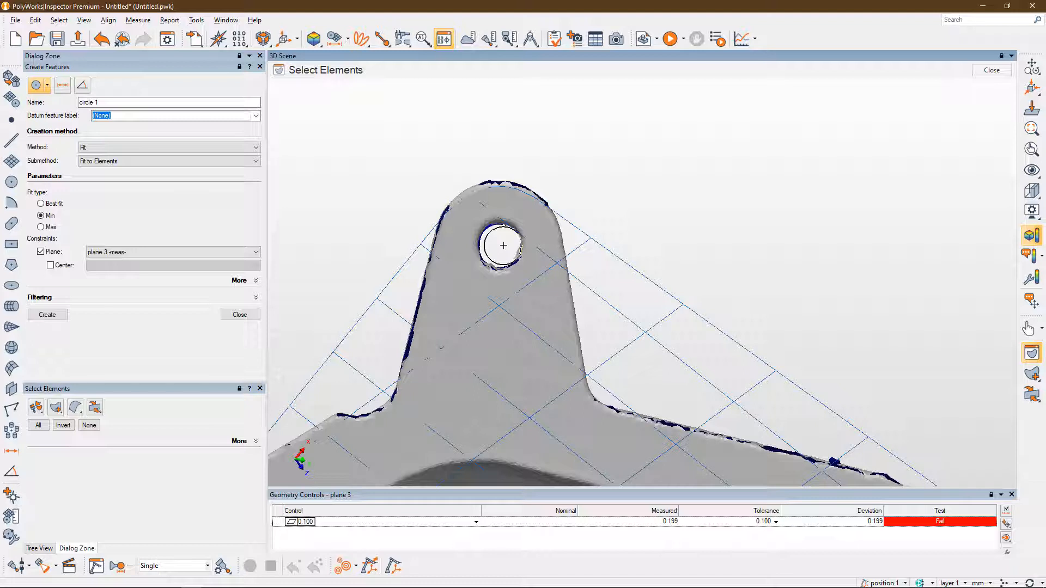
scroll(501, 249, "up", 3)
left_click(501, 244)
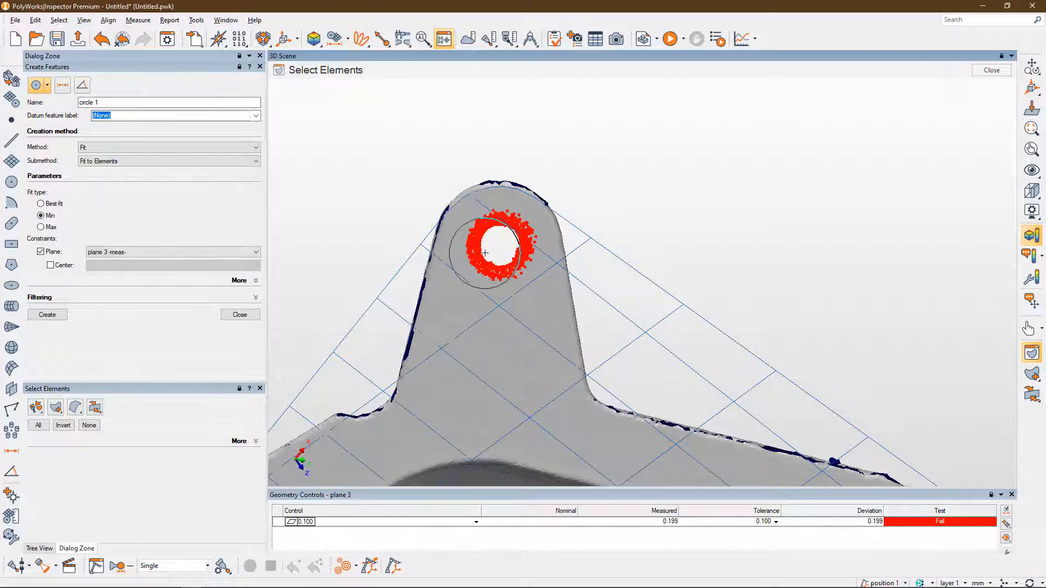
left_click(39, 314)
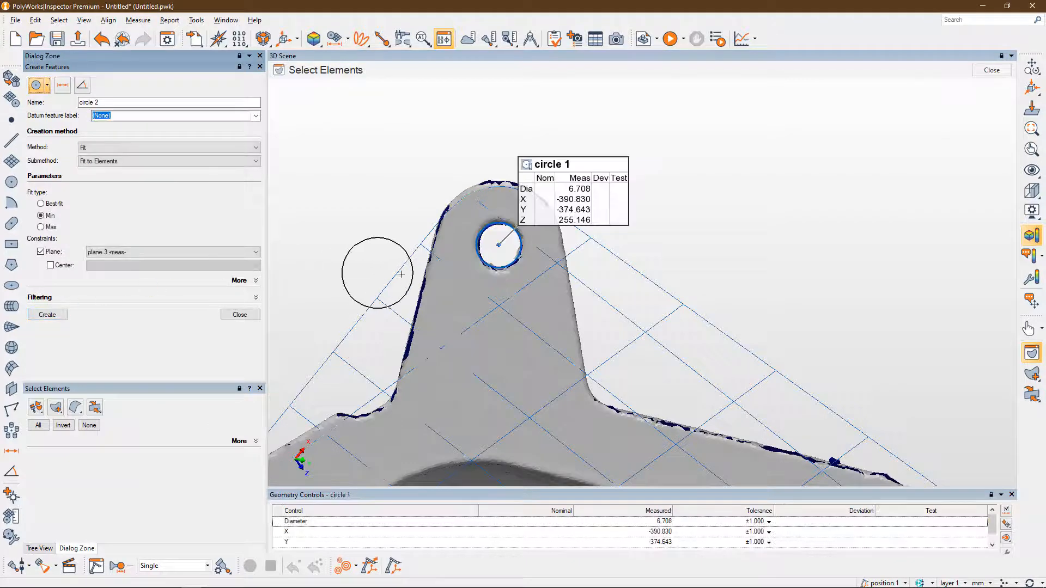
Select the elements around the bolt hole at the flange corner near the plane 3 label and create its circle.
key("Escape")
scroll(624, 296, "down", 2)
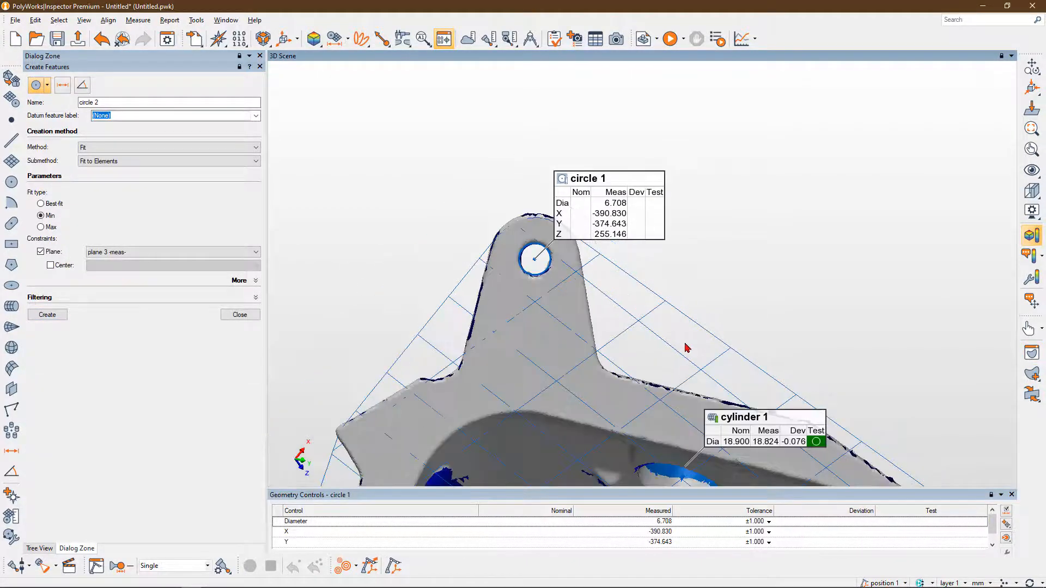
middle_click_drag(687, 347, 488, 120)
scroll(764, 340, "up", 2)
key("e")
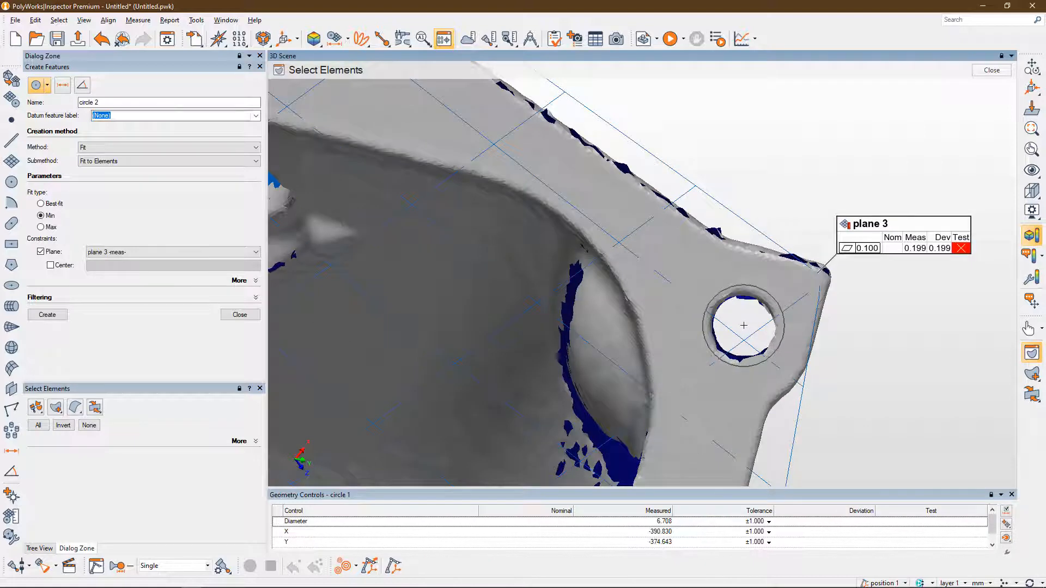
left_click(743, 325)
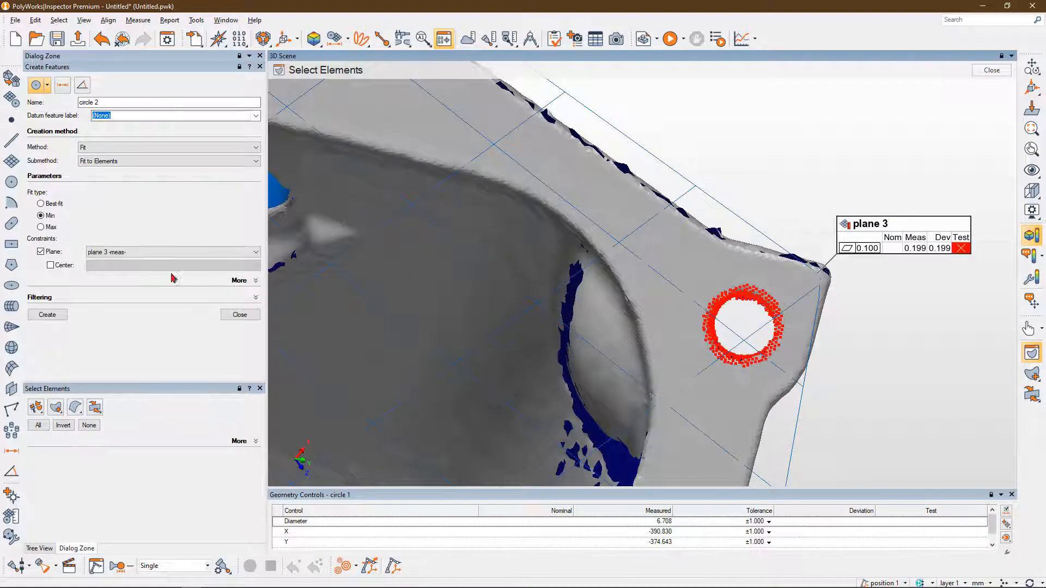
left_click(56, 308)
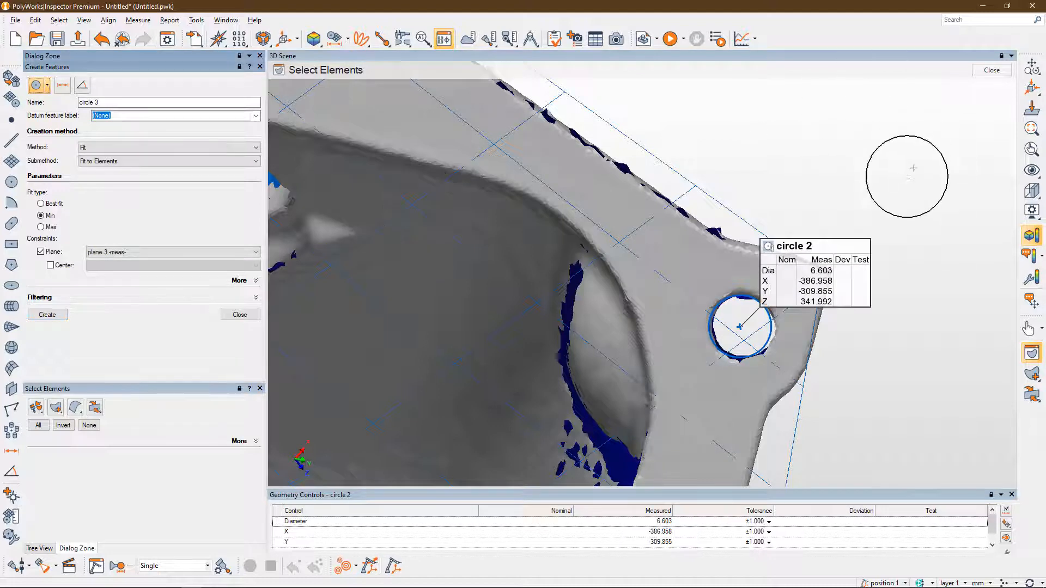
Select the elements around the bolt hole in the flange's lowest rounded ear and create its circle.
right_click(687, 366)
scroll(687, 369, "down", 2)
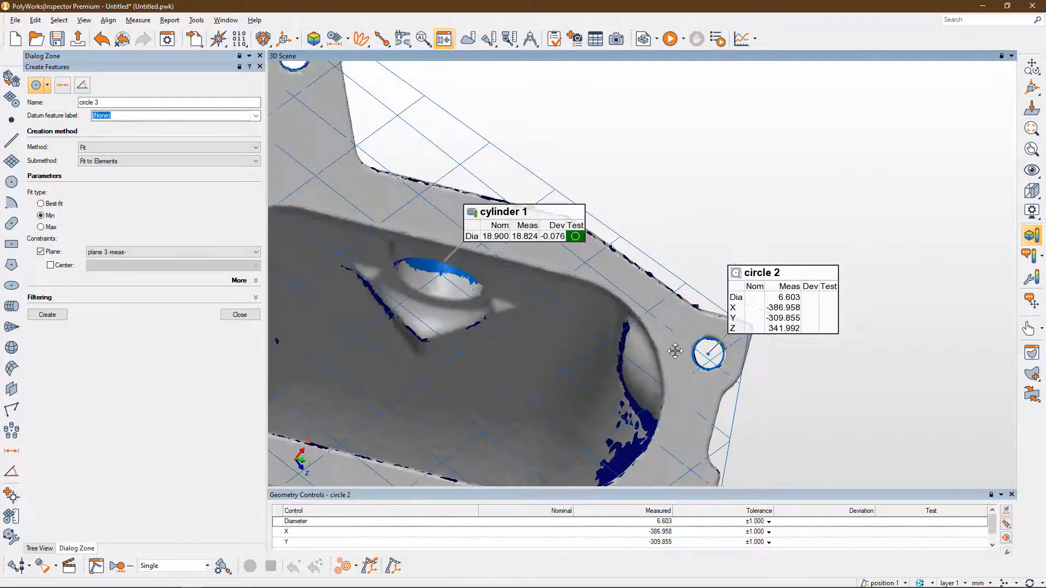
middle_click_drag(675, 351, 743, 105)
scroll(740, 412, "up", 2)
key("space")
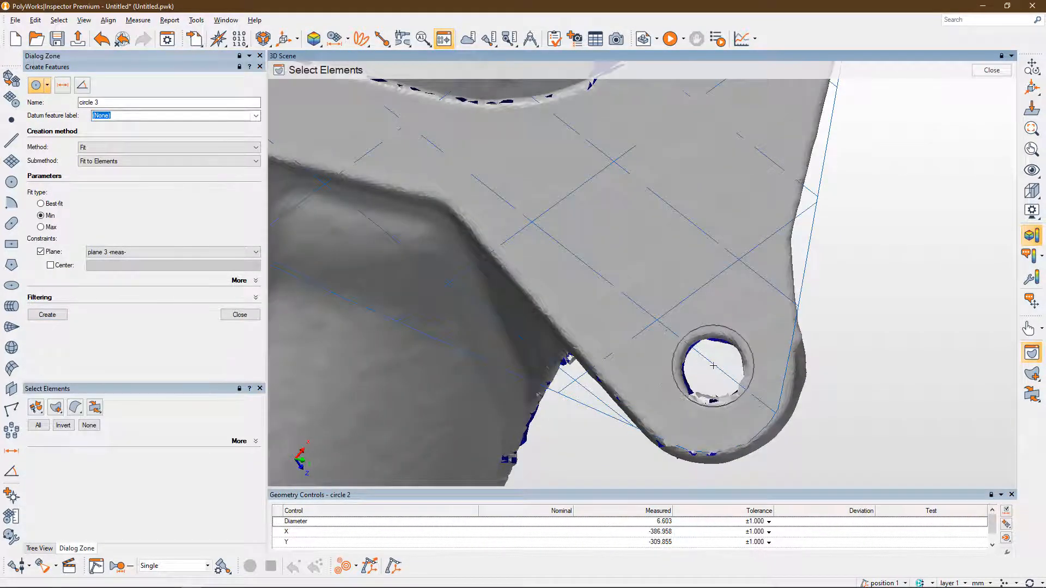
left_click(706, 369)
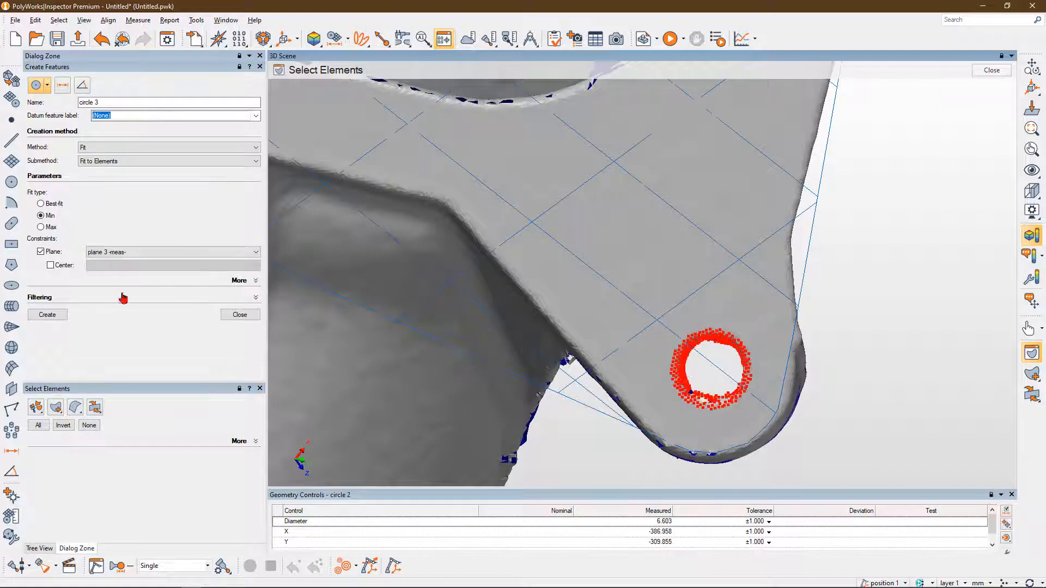
left_click(50, 315)
Create a circle from the elements around the remaining bolt hole, in the rounded lobe opposite, and finish feature creation.
scroll(581, 309, "down", 2)
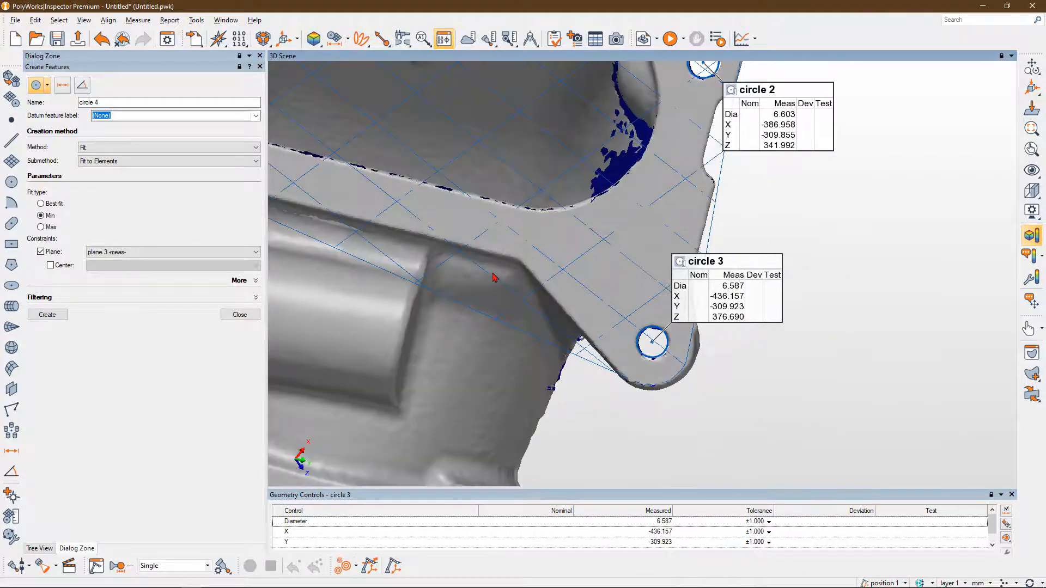
middle_click_drag(495, 277, 956, 487)
key("space")
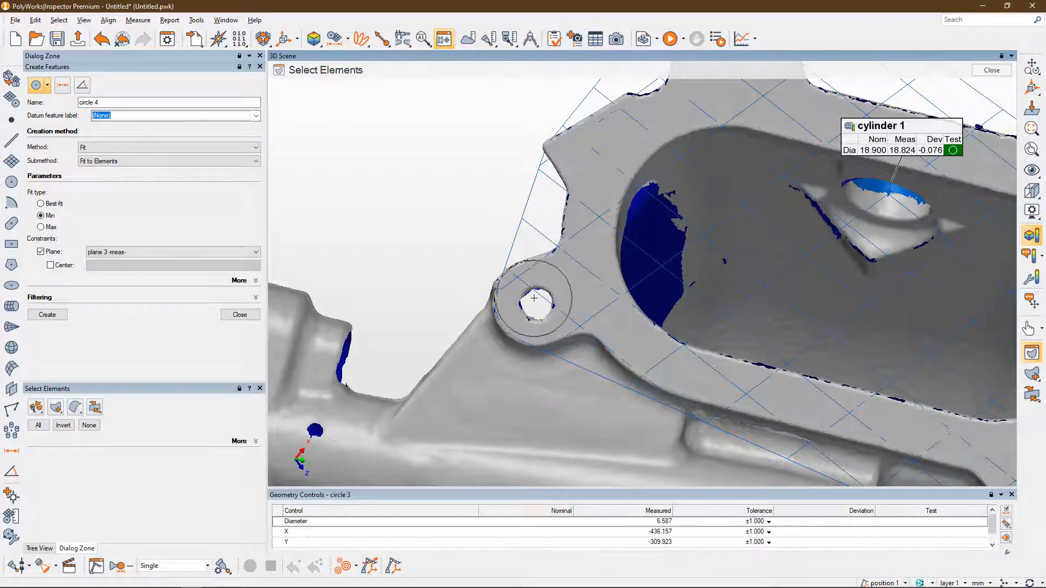
key("space")
scroll(534, 299, "up", 2)
key("space")
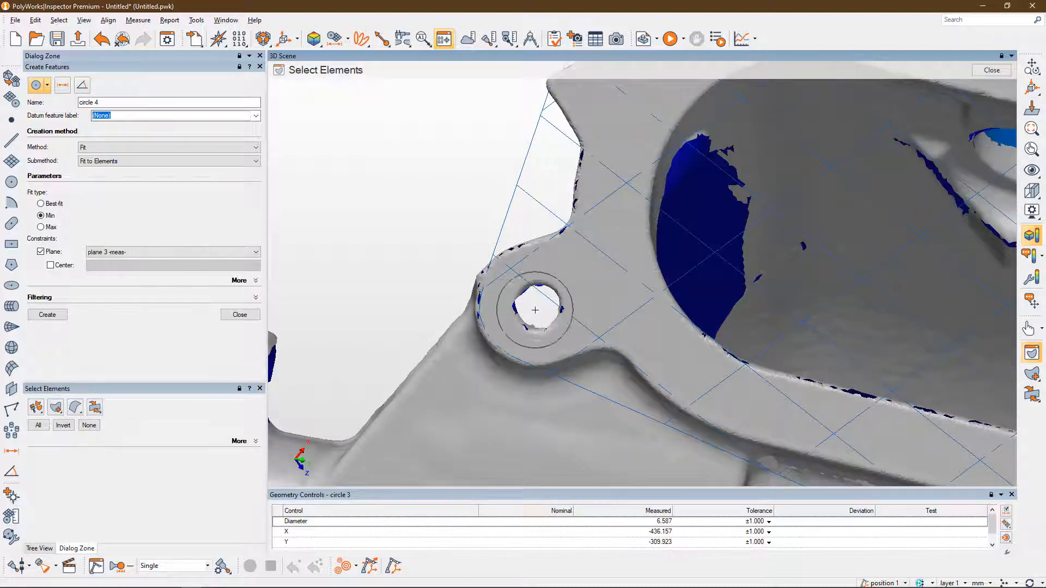
left_click(539, 307)
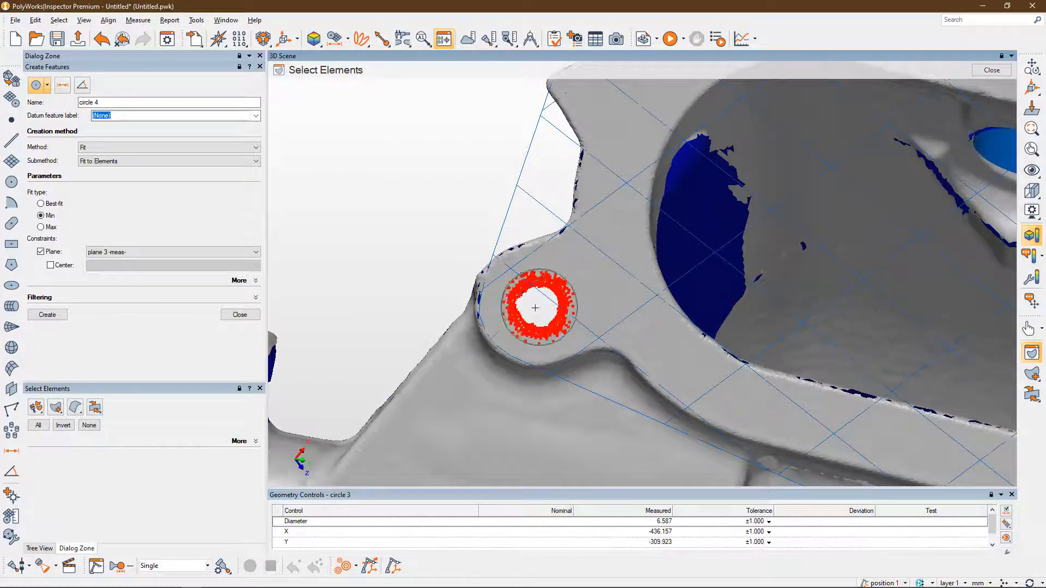
left_click(55, 314)
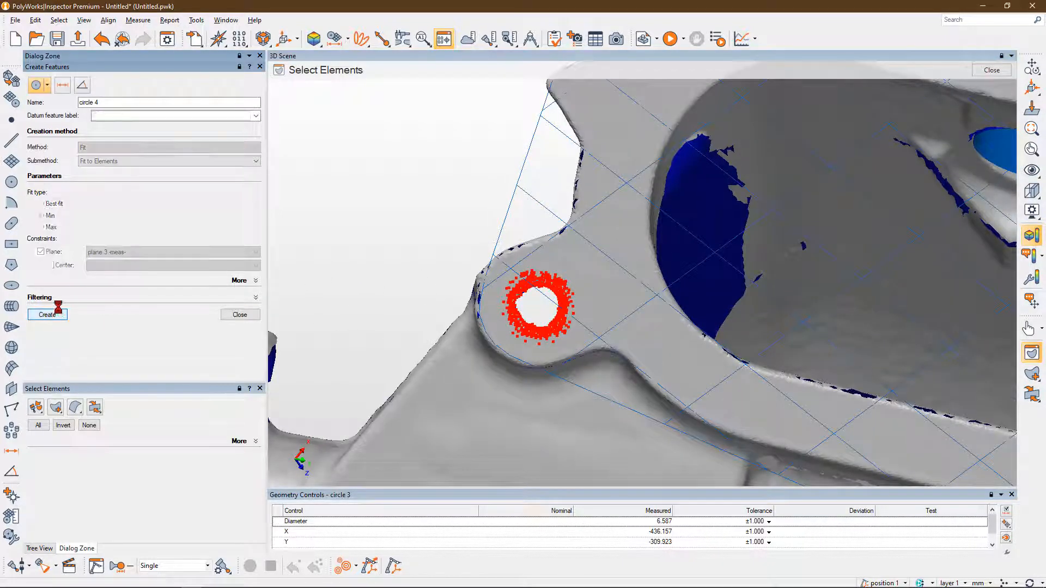
left_click(239, 315)
key("space")
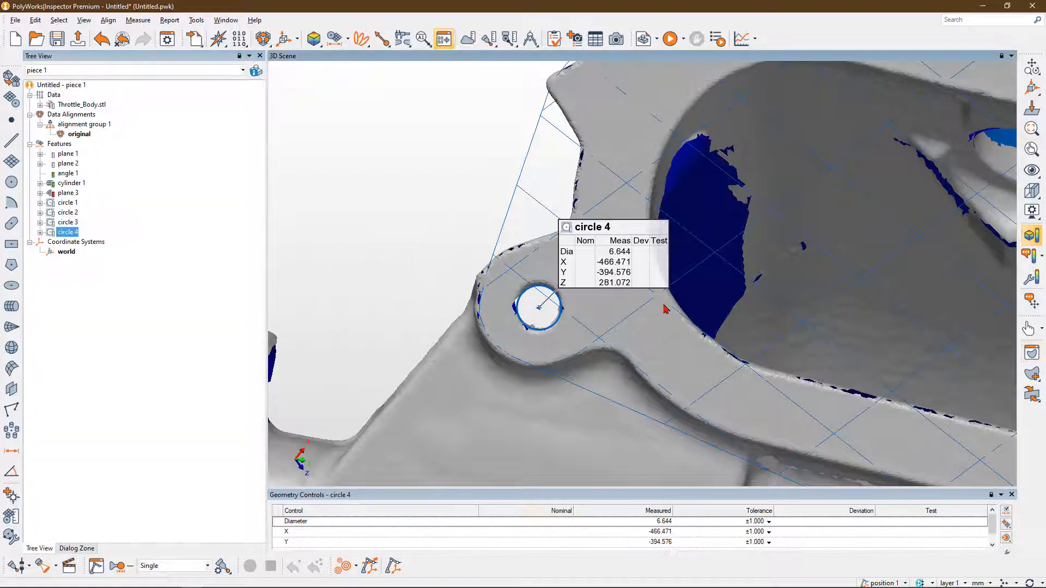
Bring the whole flange with its four bolt-hole circles into view and hide cylinder 1.
scroll(664, 309, "down", 3)
scroll(663, 305, "down", 2)
middle_click_drag(859, 335, 663, 337)
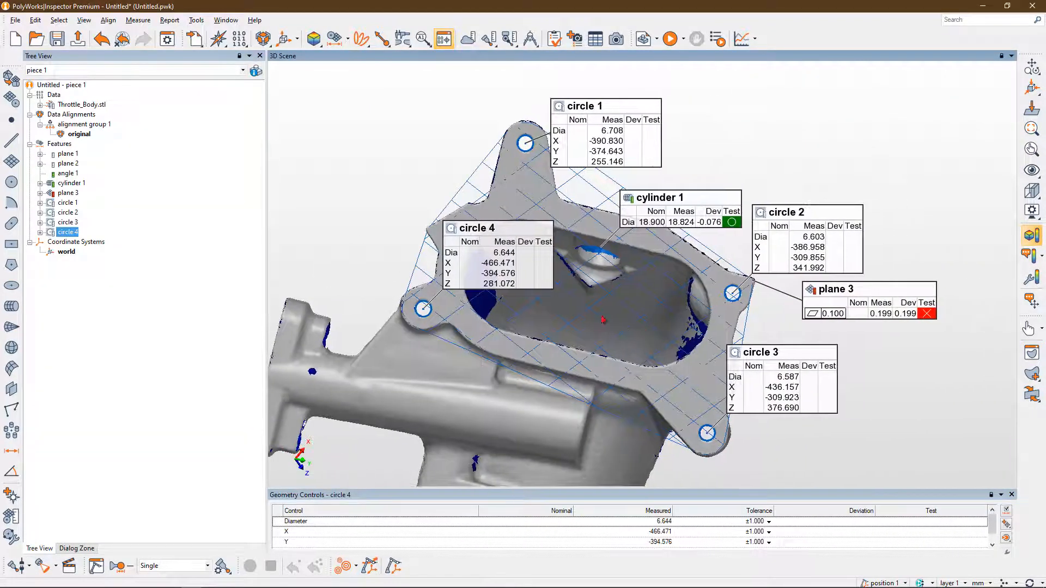
middle_click(64, 187)
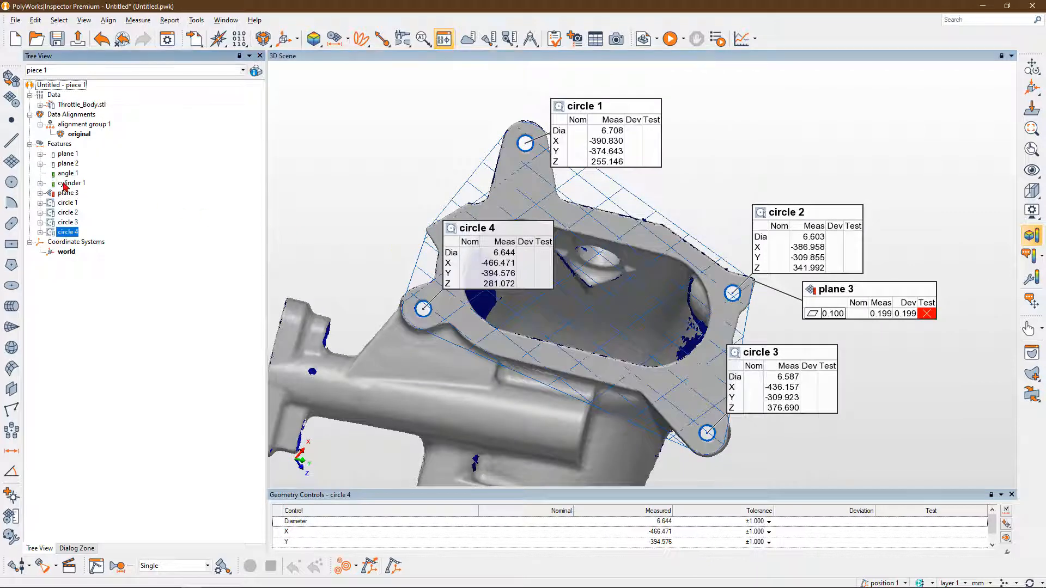
Set the nominal diameter of all four bolt-hole circles to 6.75 mm together.
left_click_drag(591, 315, 591, 306)
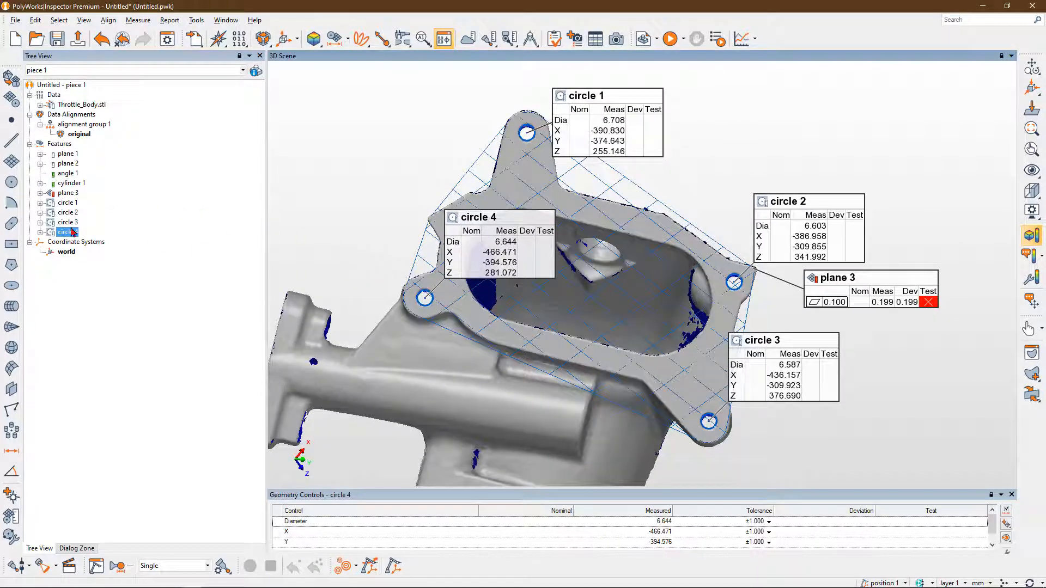
left_click(65, 203)
left_click(67, 232, "shift")
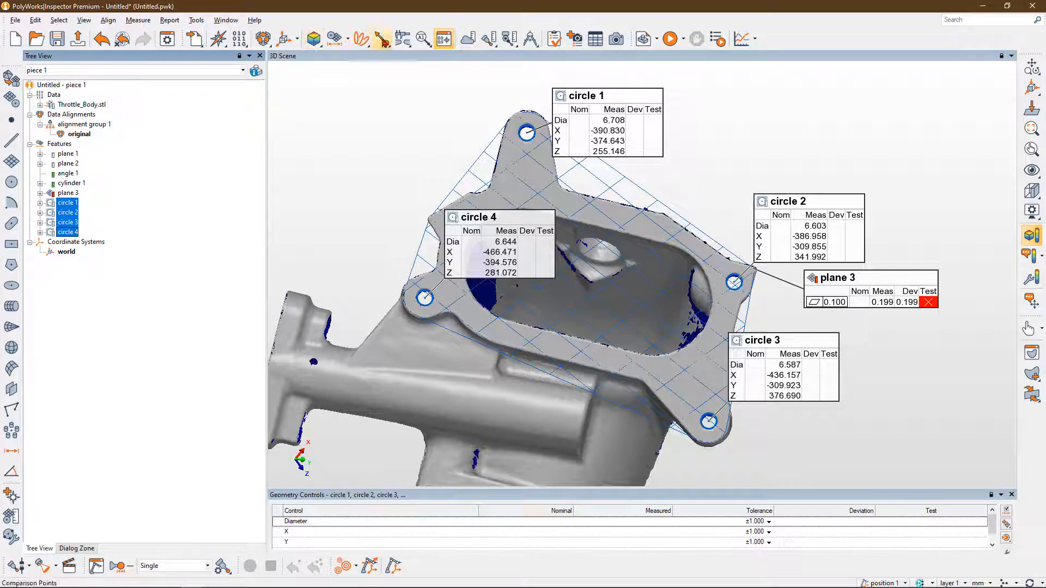
left_click(560, 522)
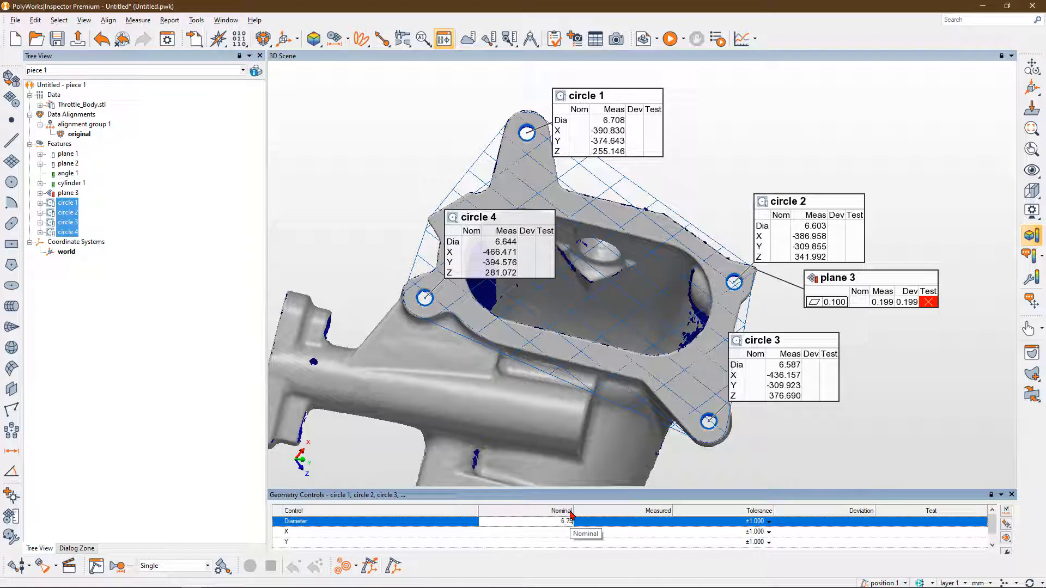
type("6.75")
Apply a ±0.500 diameter tolerance to the four bolt-hole circles.
left_click(769, 522)
left_click(761, 566)
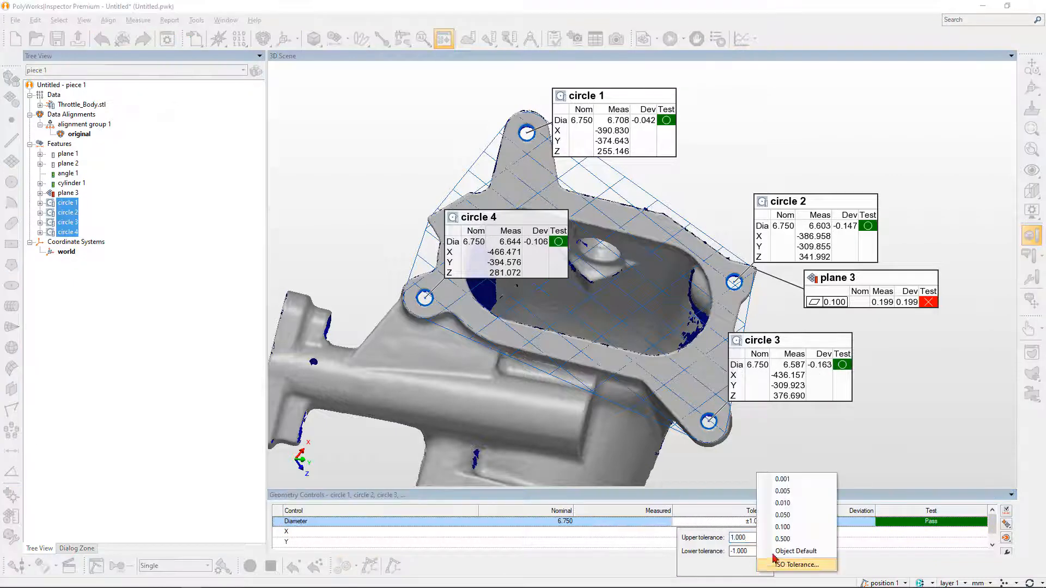
left_click(783, 537)
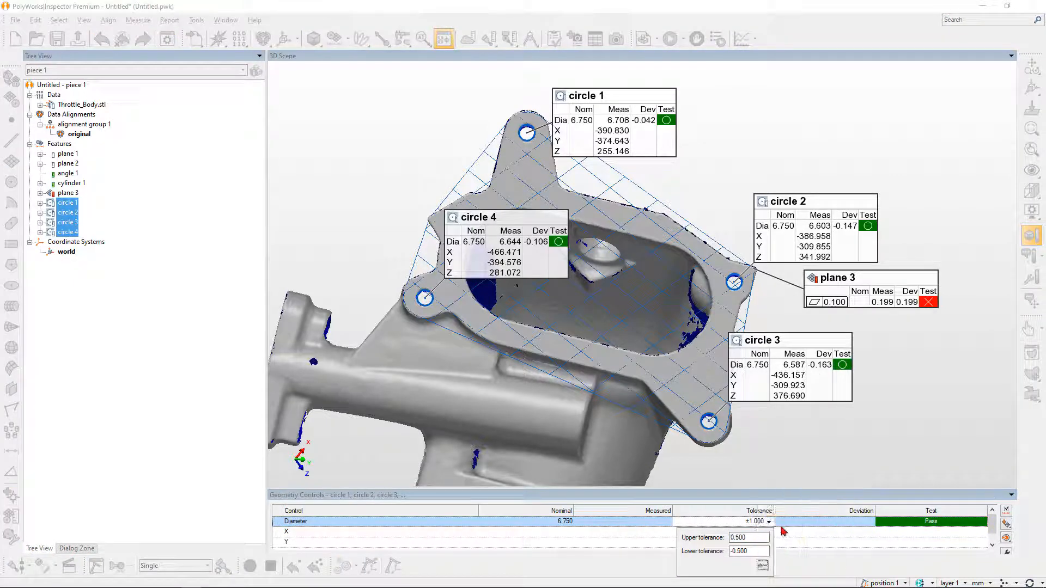
left_click(810, 474)
left_click(720, 530)
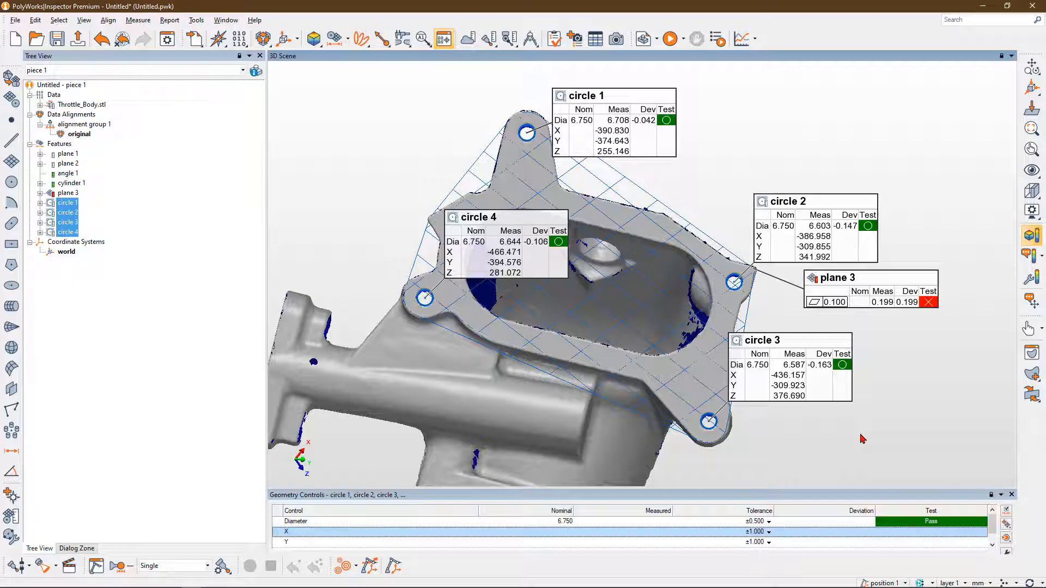
Check the bolt-hole spacing dimensions on PRINT.PDF in Adobe Acrobat Reader, return to PolyWorks|Inspector and orient the part like the print's flange view.
left_click(132, 578)
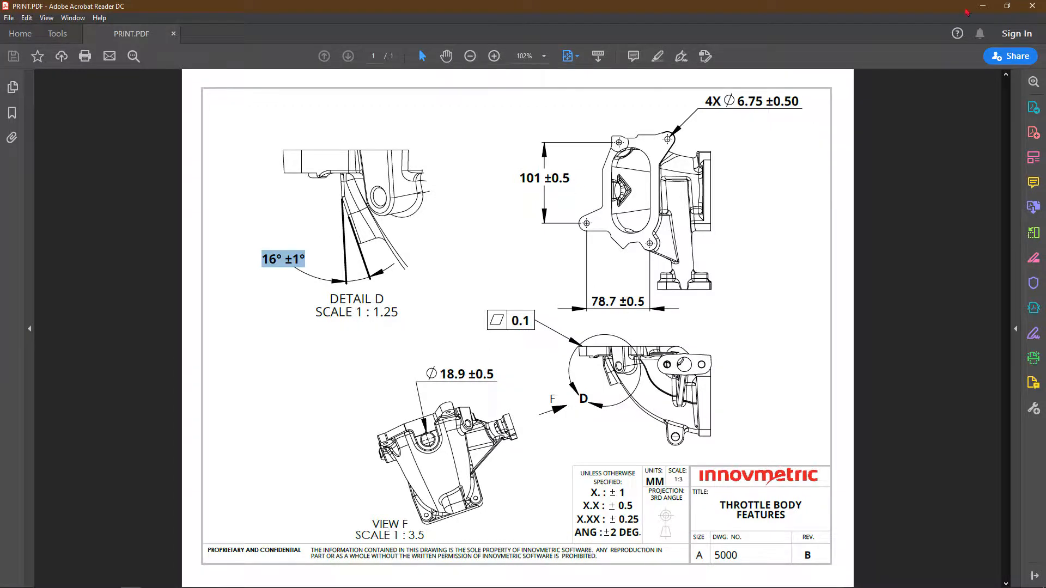
left_click(983, 6)
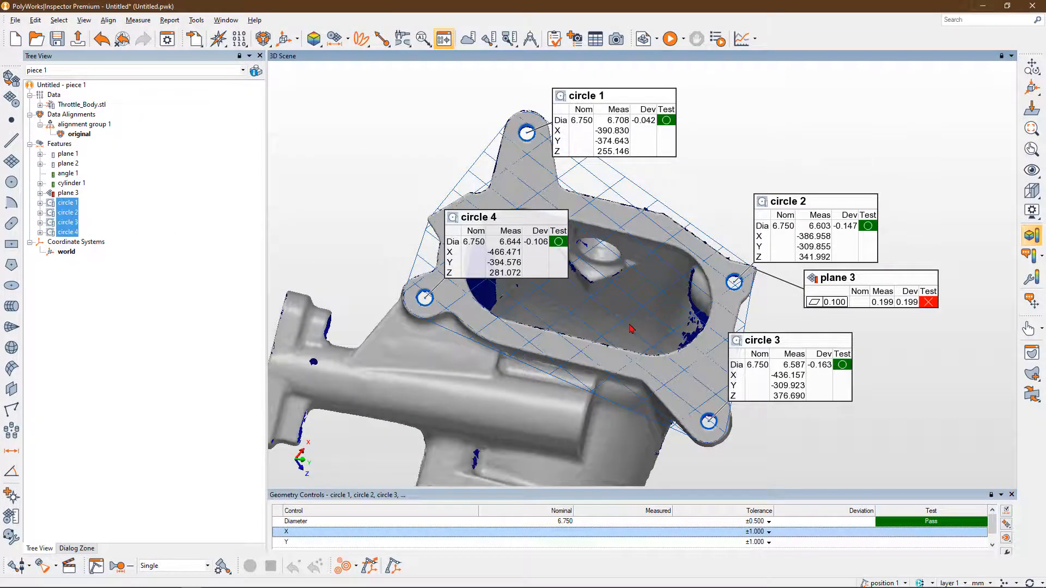
scroll(630, 328, "down", 3)
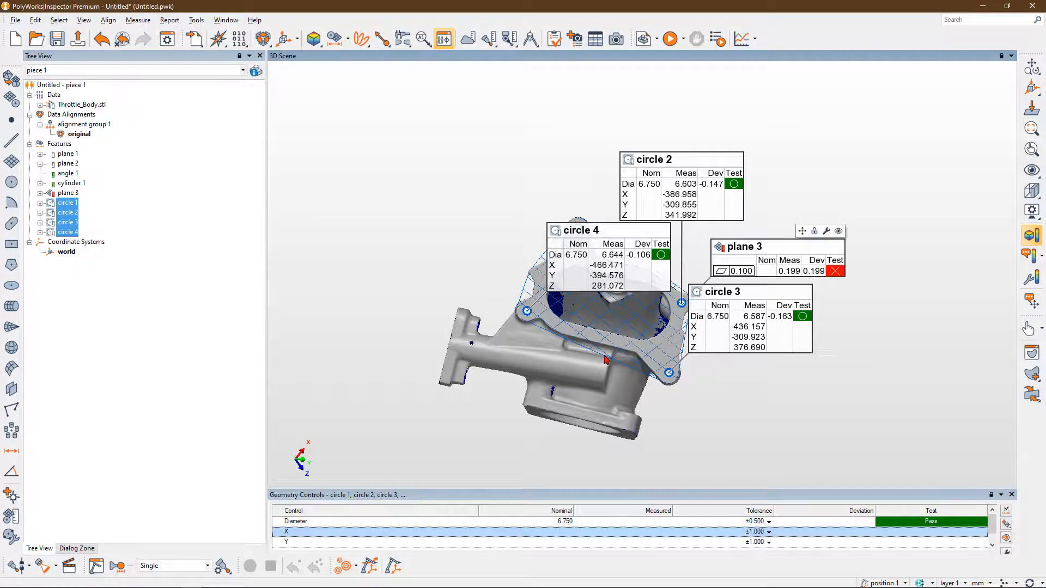
left_click_drag(602, 361, 511, 286)
scroll(530, 246, "up", 2)
scroll(535, 267, "down", 2)
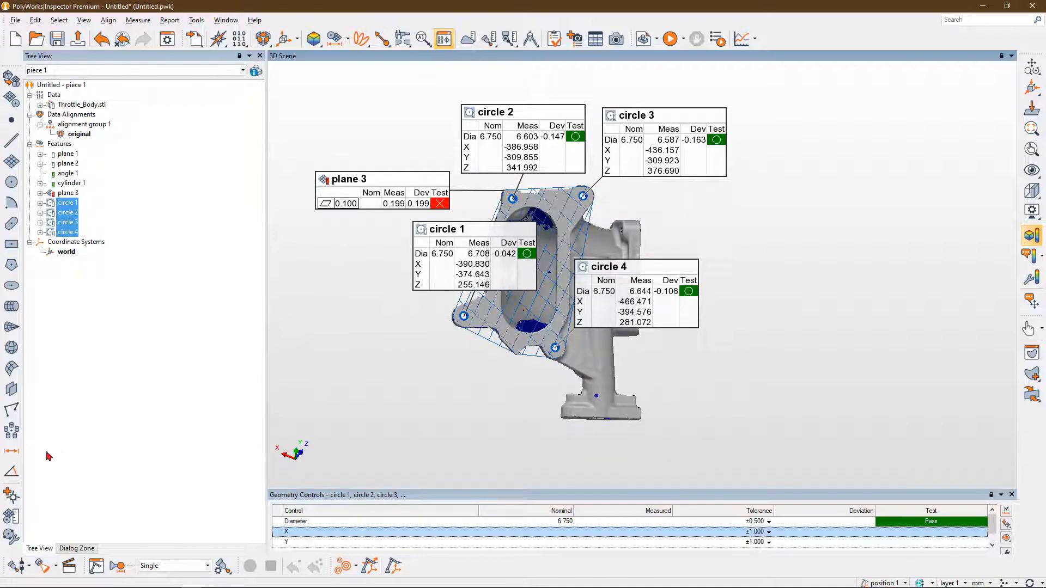
left_click(11, 451)
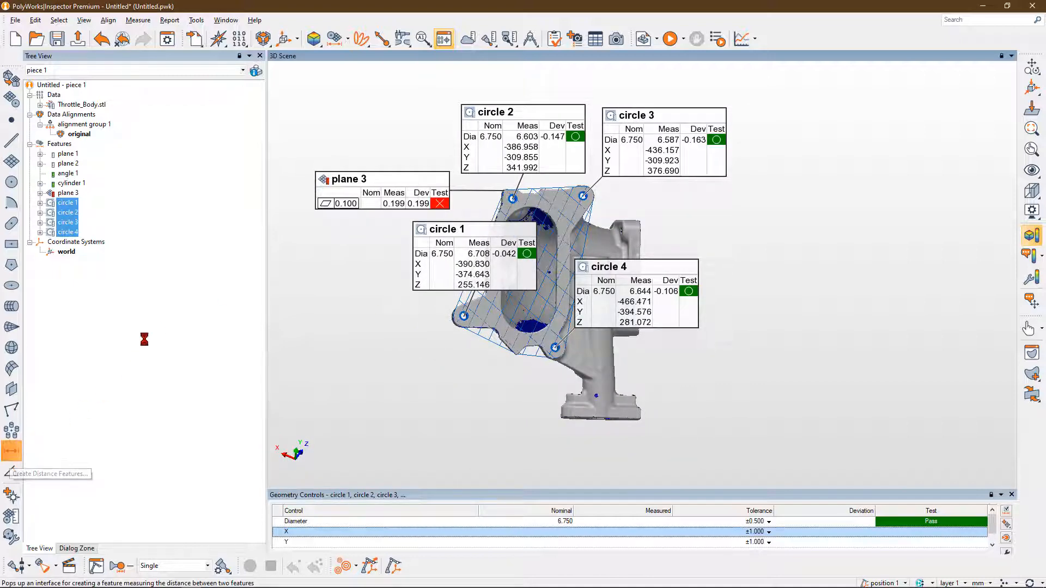
left_click(502, 137)
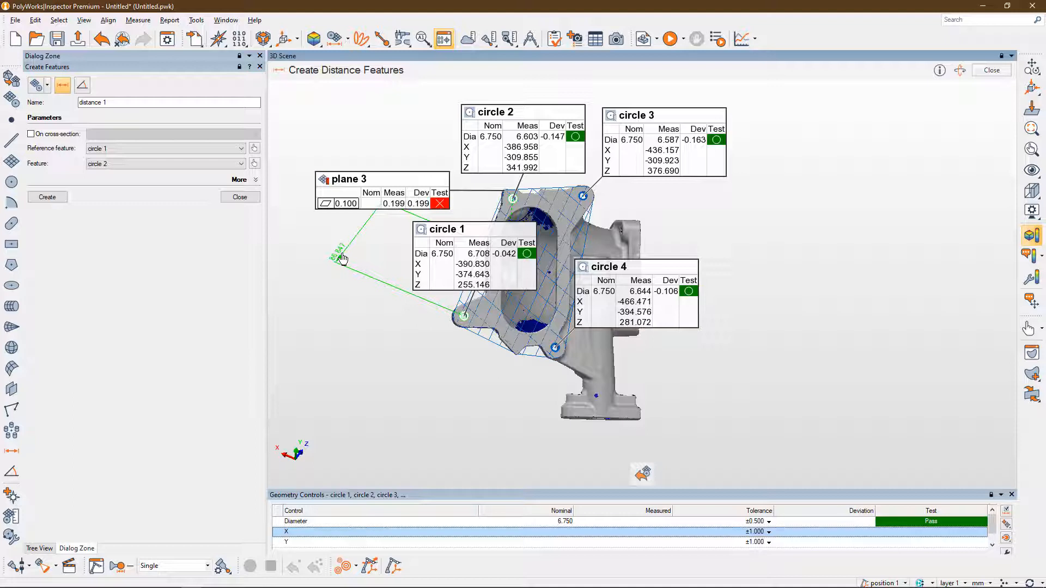
left_click(240, 197)
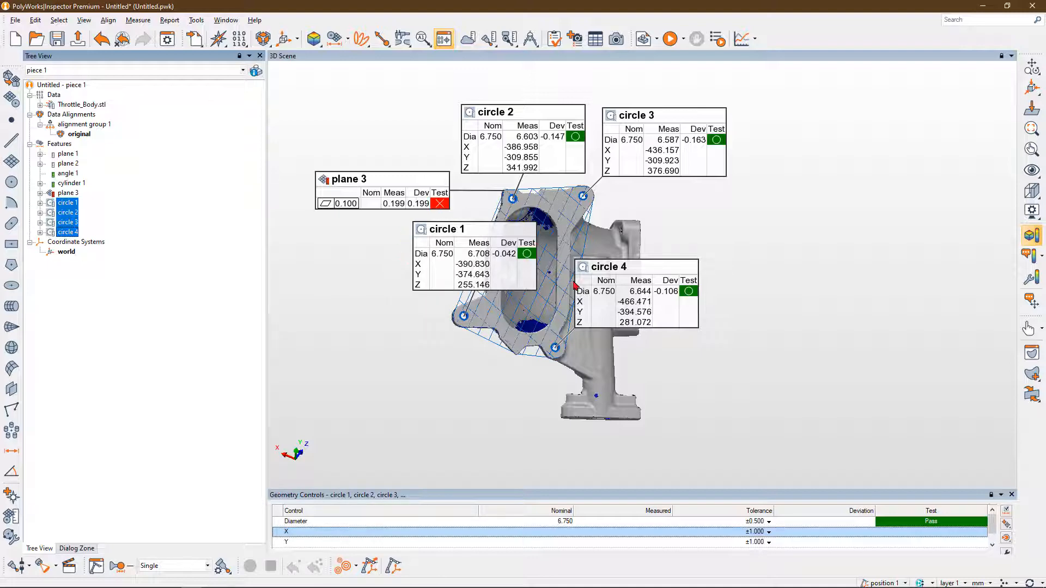
Extract a plane from the square flange face around the large round bore, using two detection zones on opposite sides.
left_click_drag(551, 308, 532, 278)
scroll(664, 336, "up", 3)
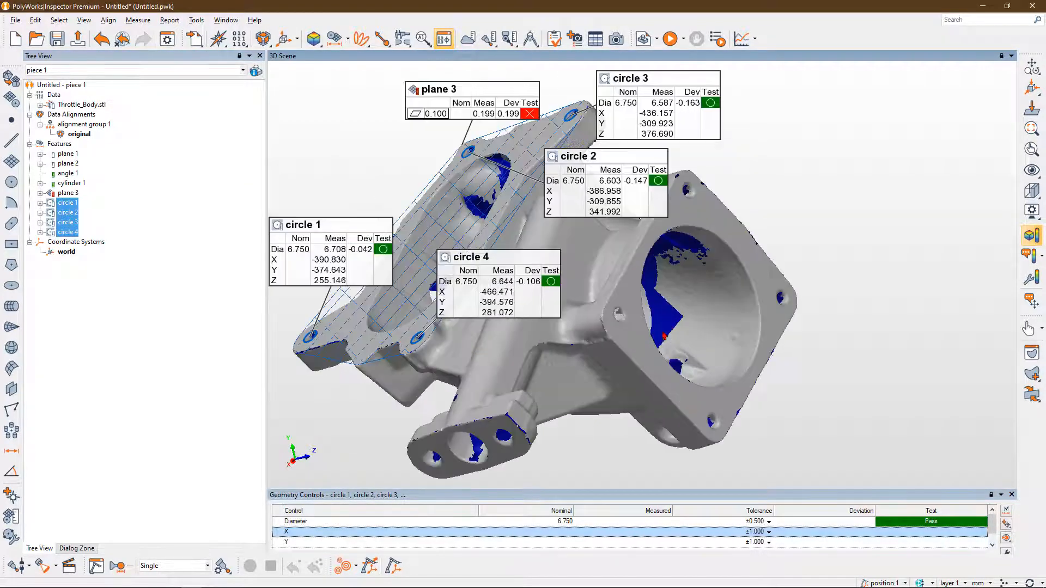
middle_click_drag(684, 337, 672, 332)
mouse_move(672, 329)
left_mouse_down()
mouse_move(672, 338)
mouse_move(685, 317)
left_mouse_up()
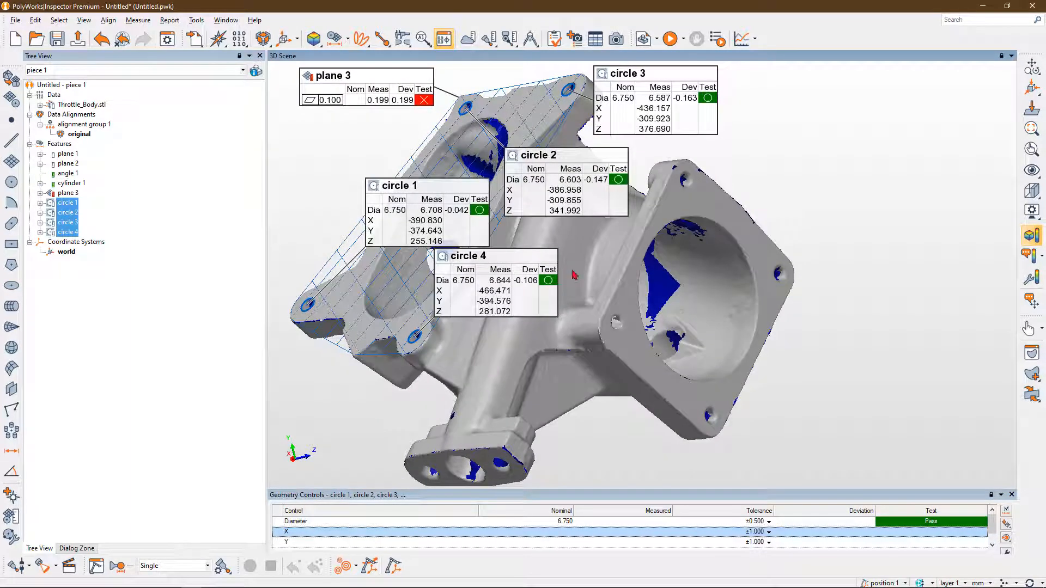
left_click(15, 82)
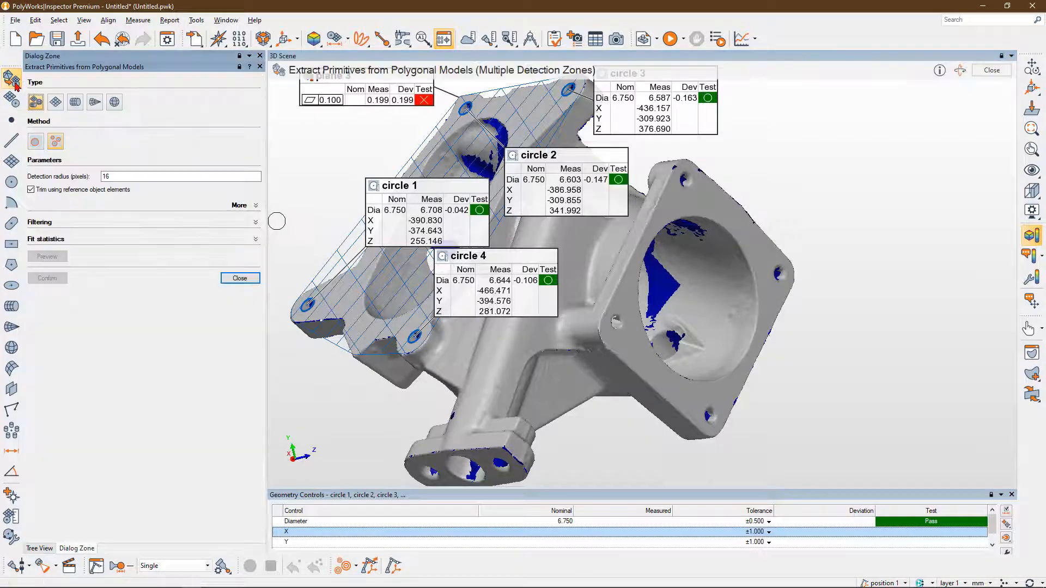
left_click(770, 296)
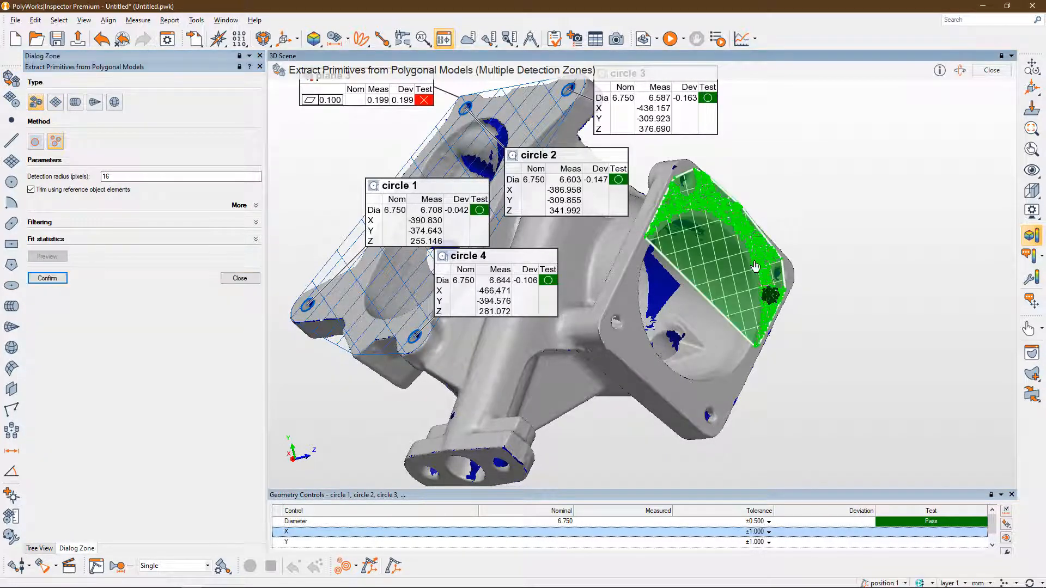
left_click(633, 349)
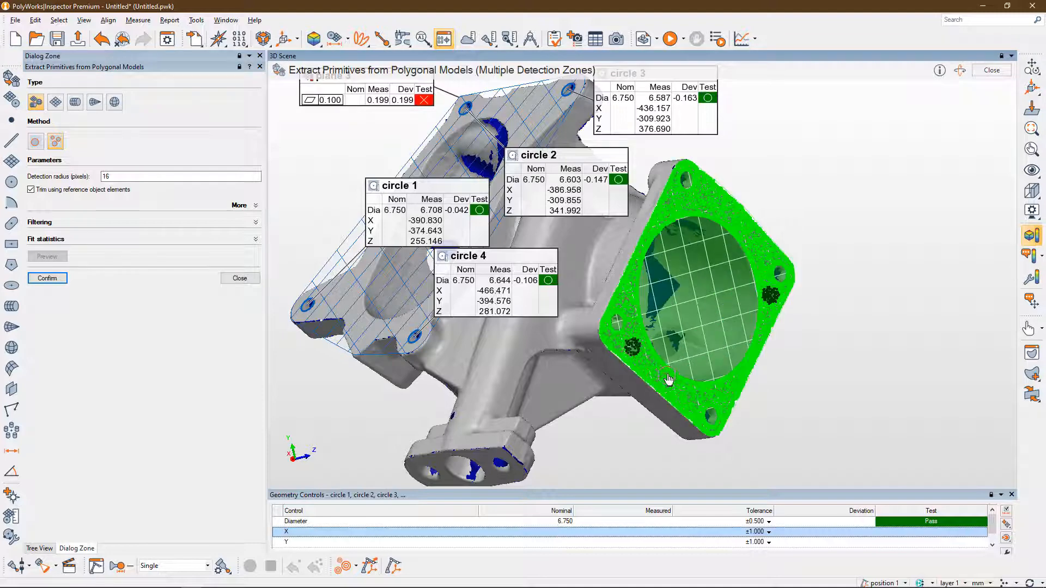
left_click(63, 281)
left_click(234, 279)
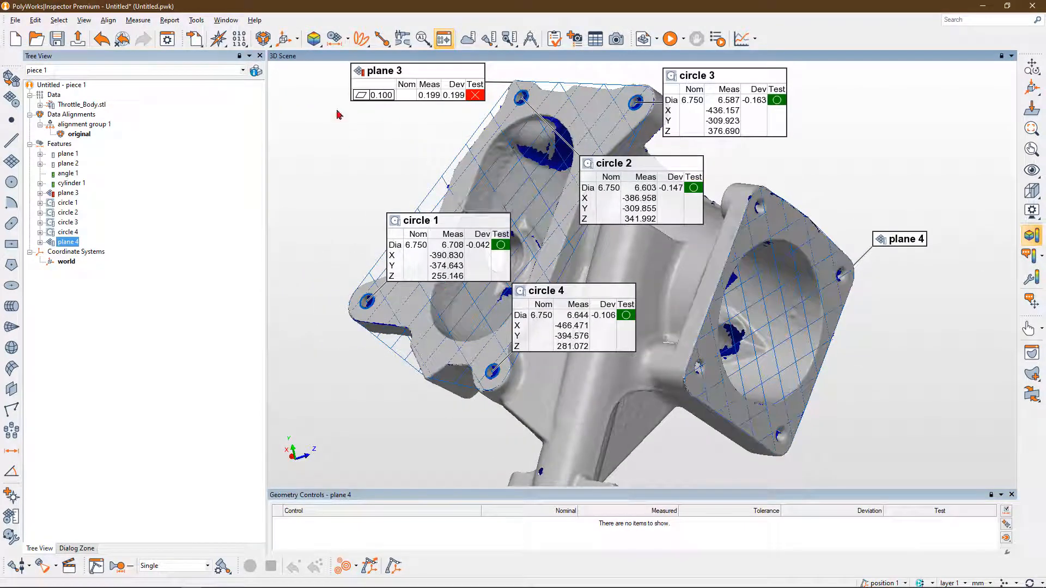
Start a Cartesian coordinate system from primitives and try circle 1 as the primary and plane 4 as the secondary reference.
left_click(279, 45)
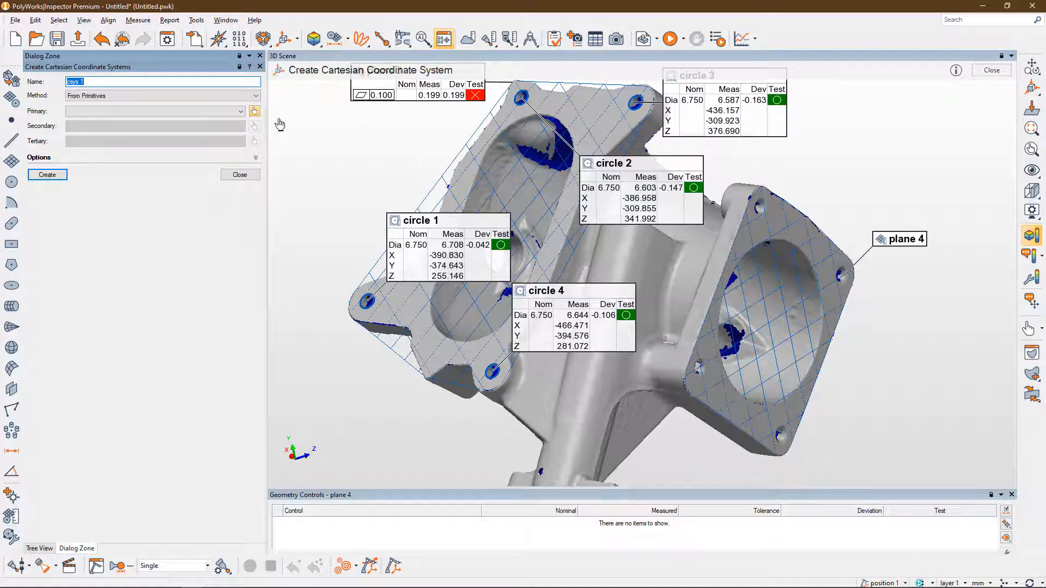
left_click(181, 112)
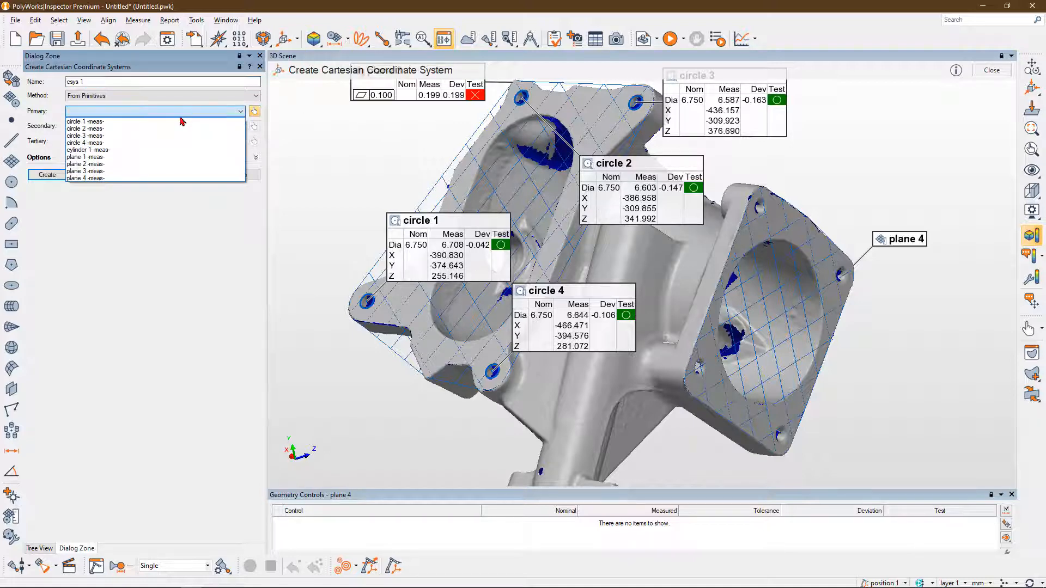
left_click(172, 171)
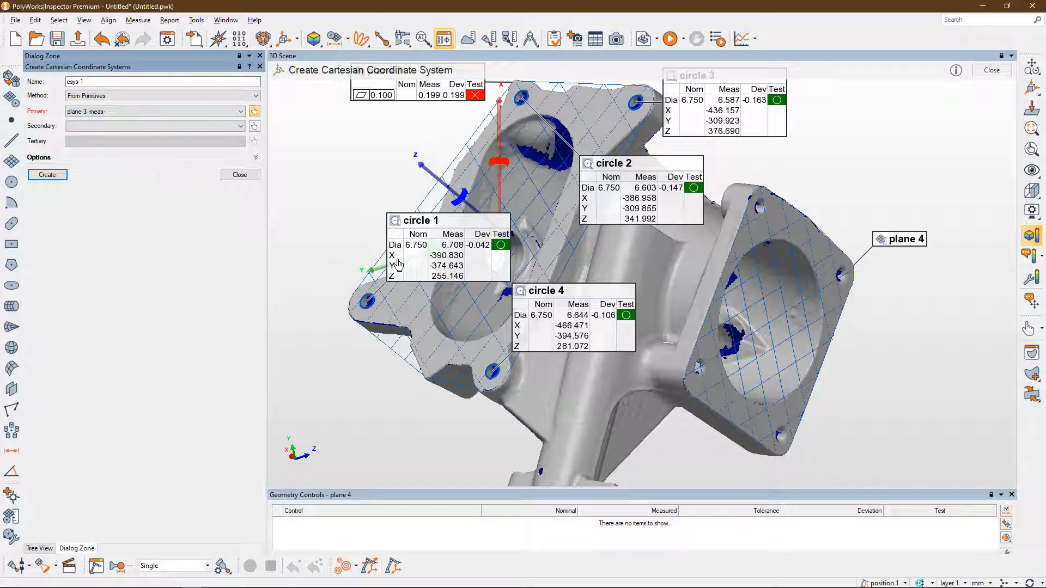
left_click(425, 248)
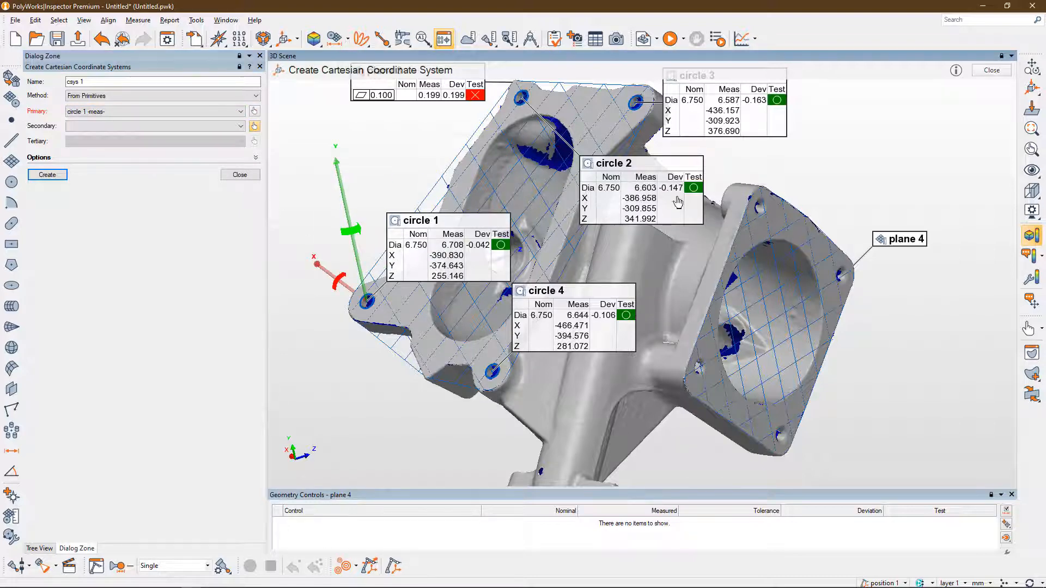
left_click(899, 242)
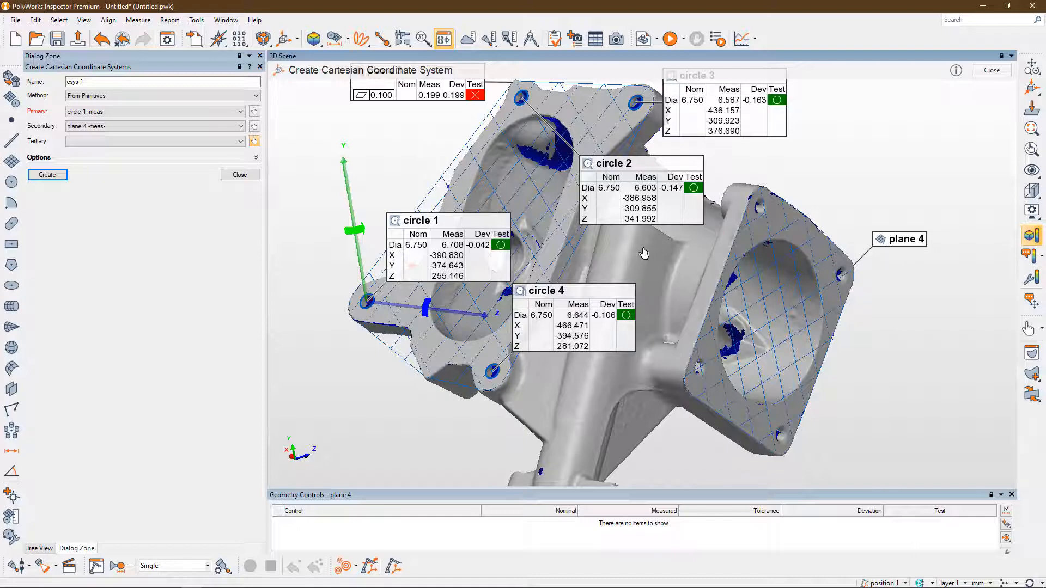
key("space")
left_click_drag(549, 248, 474, 287)
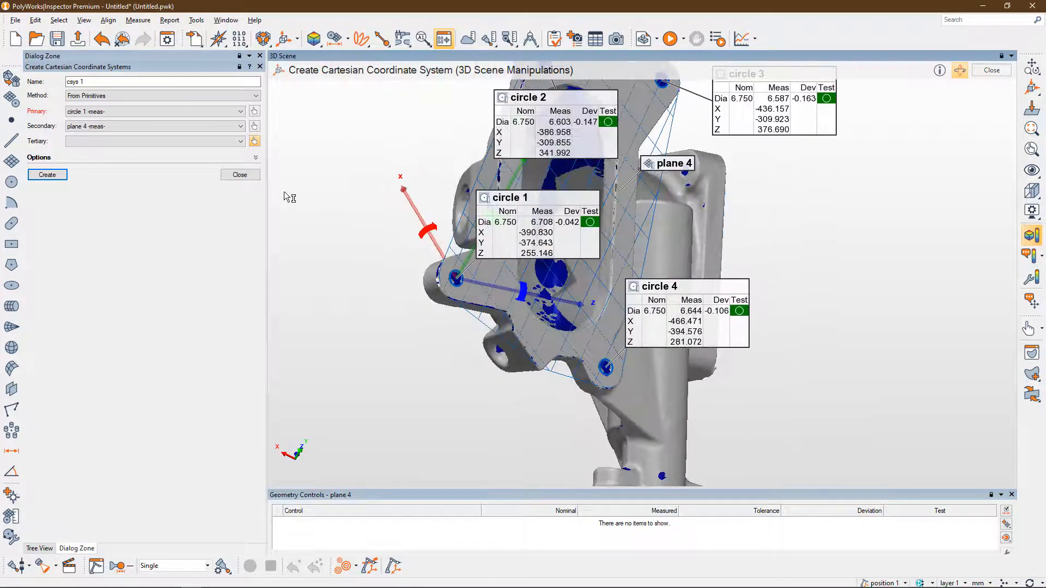
Create the coordinate system csys 1 with plane 3 as primary, circle 1 as secondary and plane 4 as tertiary, viewed along its Z axis.
left_click(208, 111)
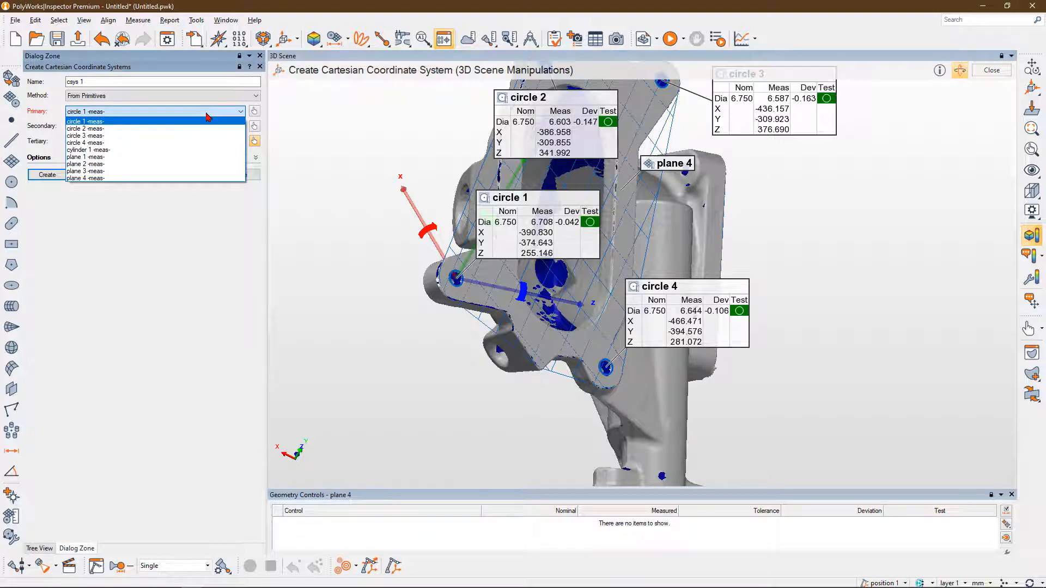
left_click(198, 171)
left_click(191, 126)
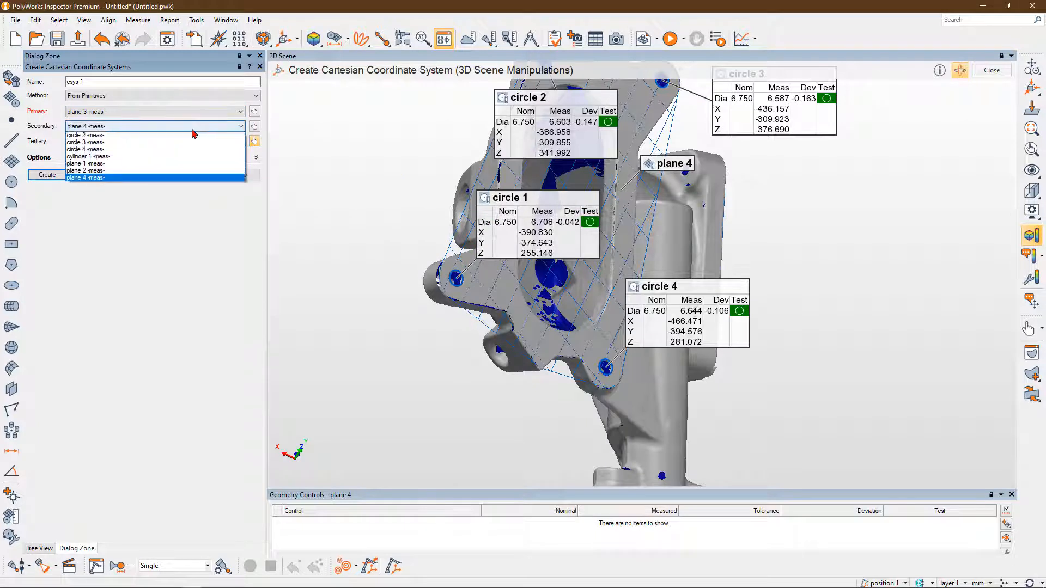
left_click(190, 137)
left_click(190, 141)
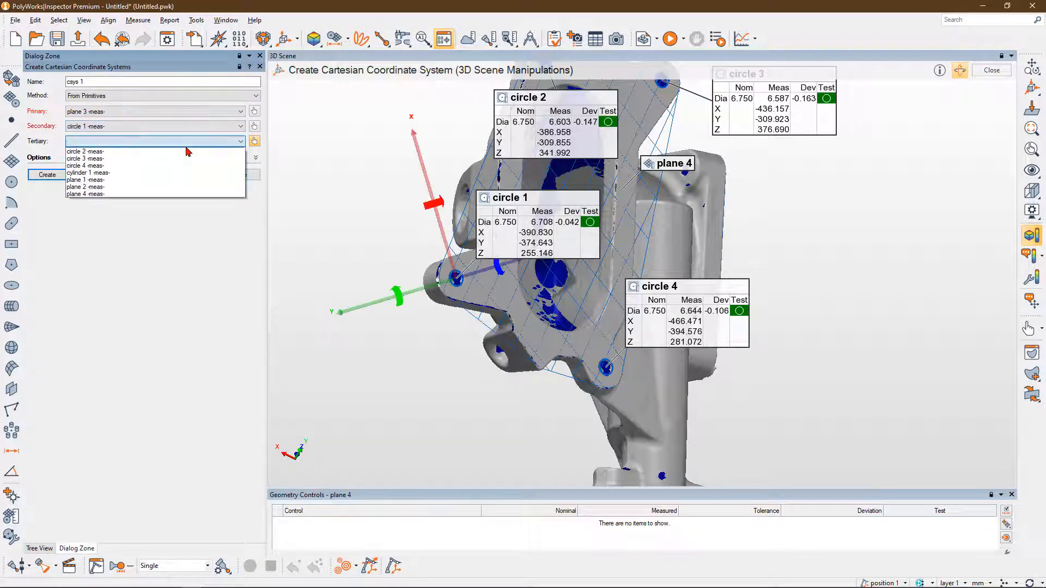
left_click(181, 194)
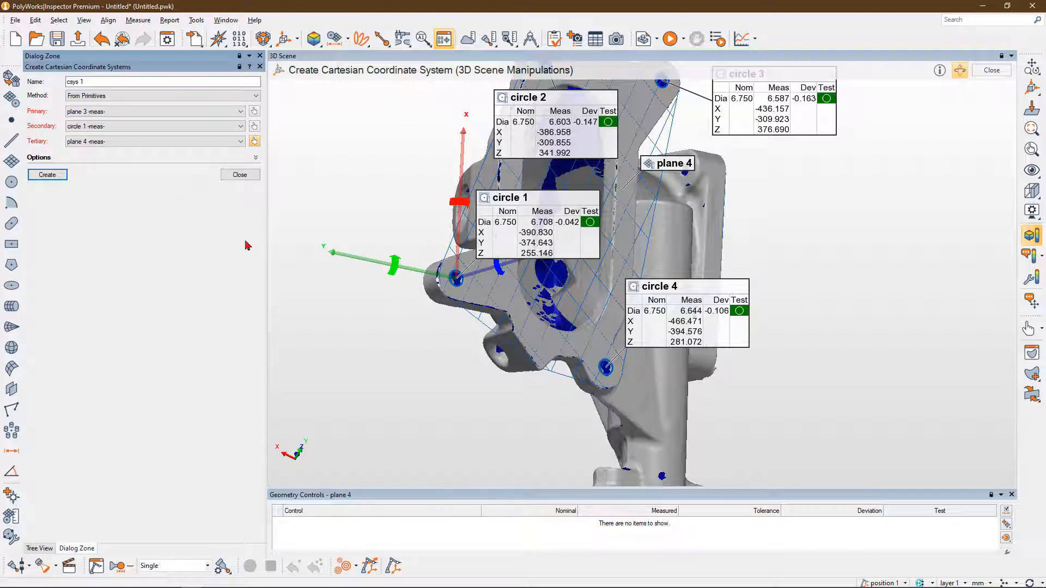
left_click(47, 174)
left_click(303, 457)
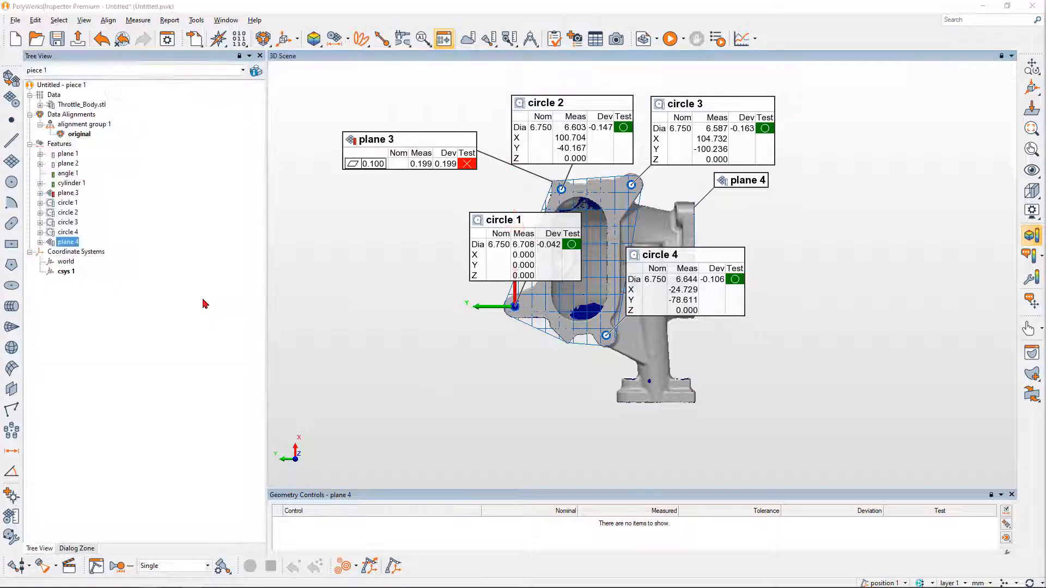
Create an X distance feature from circle 1 to circle 2 and place its dimension beside the flange.
left_click(14, 456)
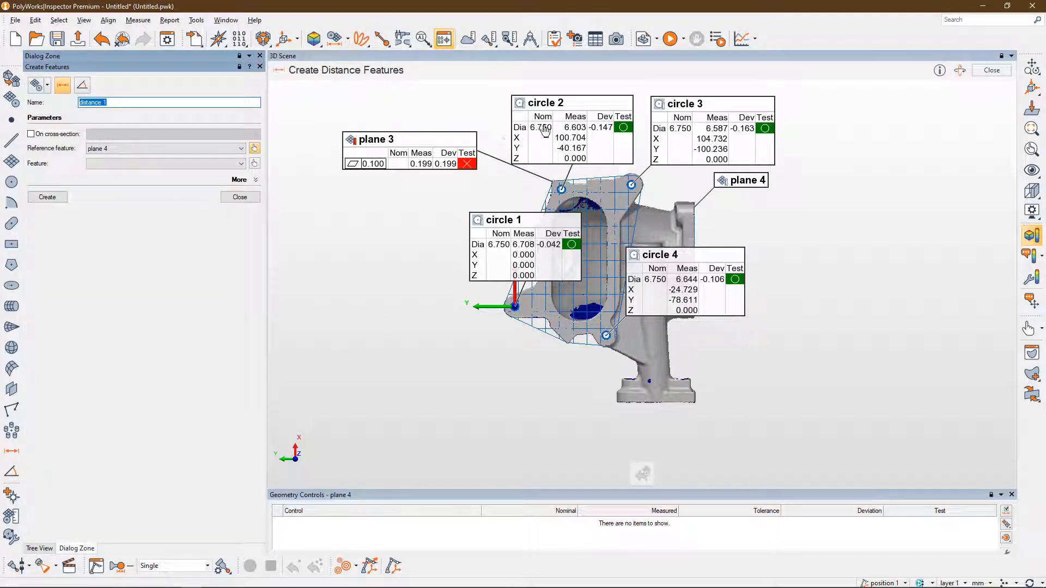
left_click(508, 265)
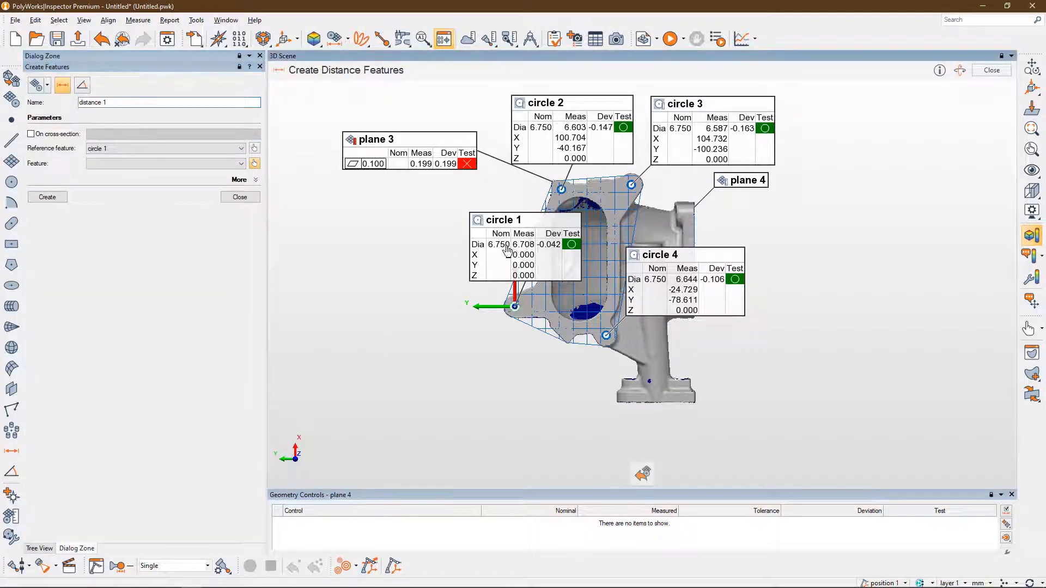
left_click(554, 141)
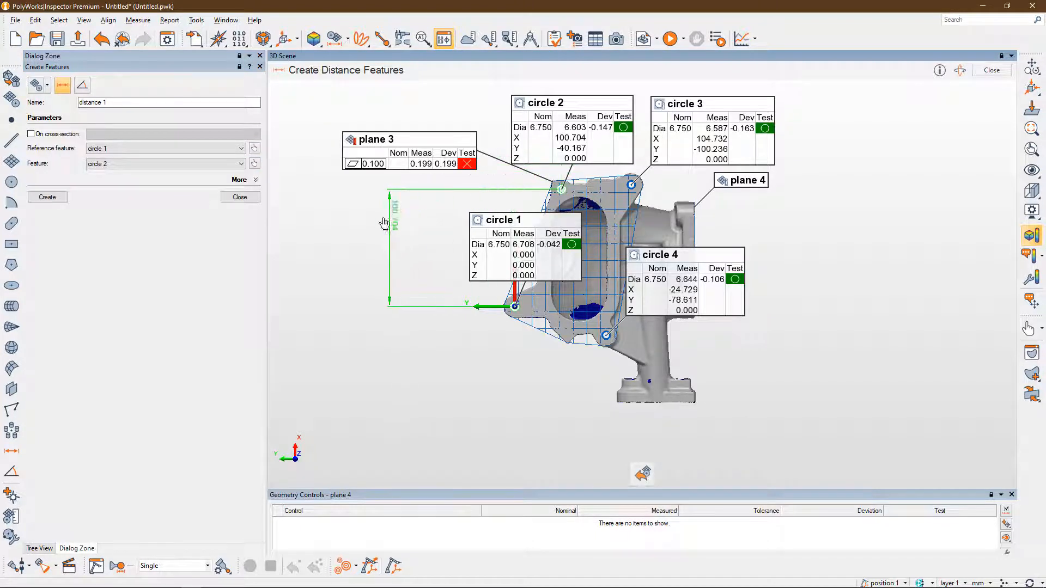
left_click(377, 274)
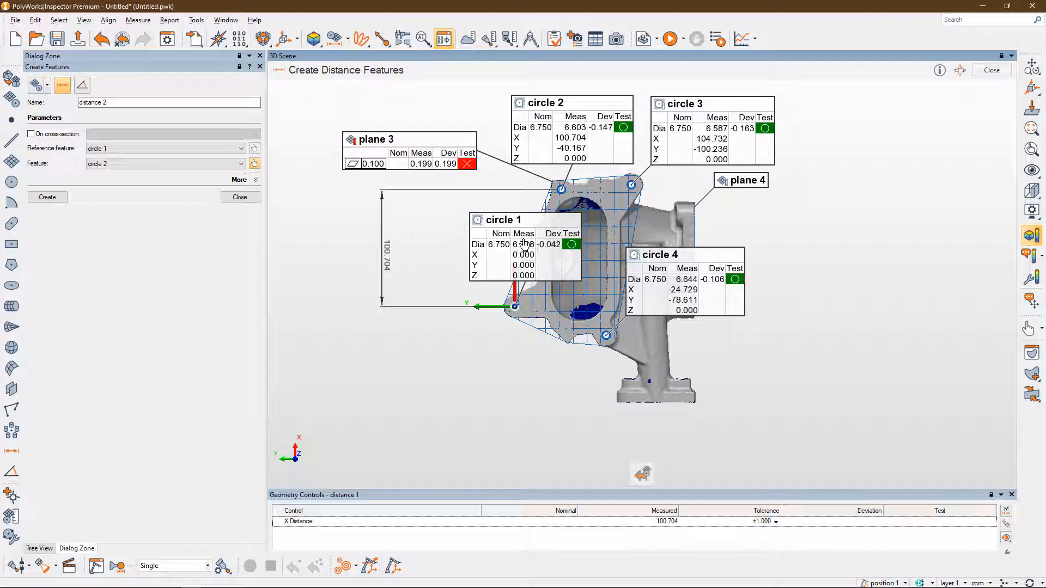
Create a Y distance feature from circle 1 to circle 4 and place its dimension below the flange.
left_click(673, 294)
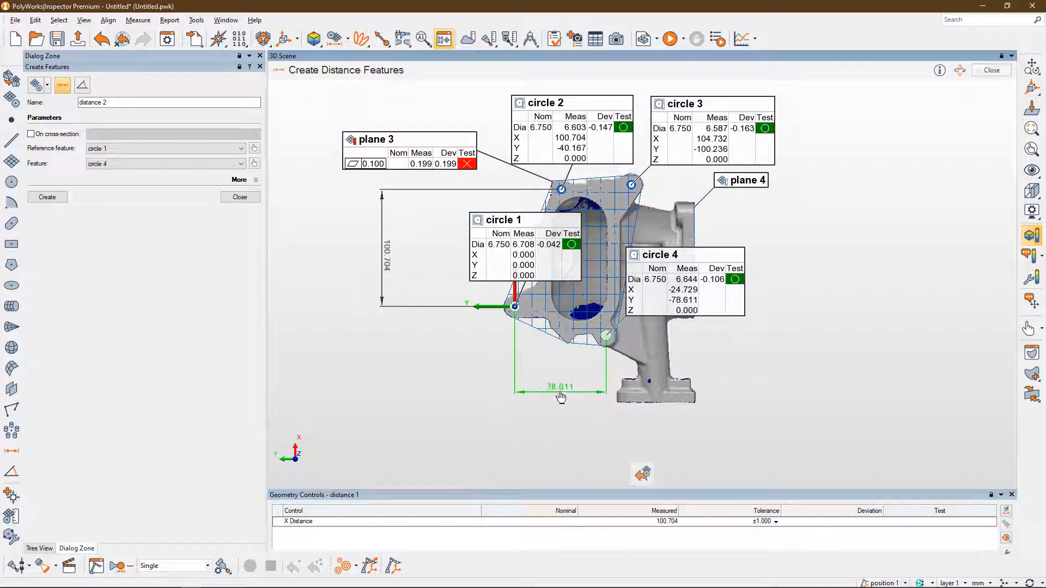
left_click(557, 399)
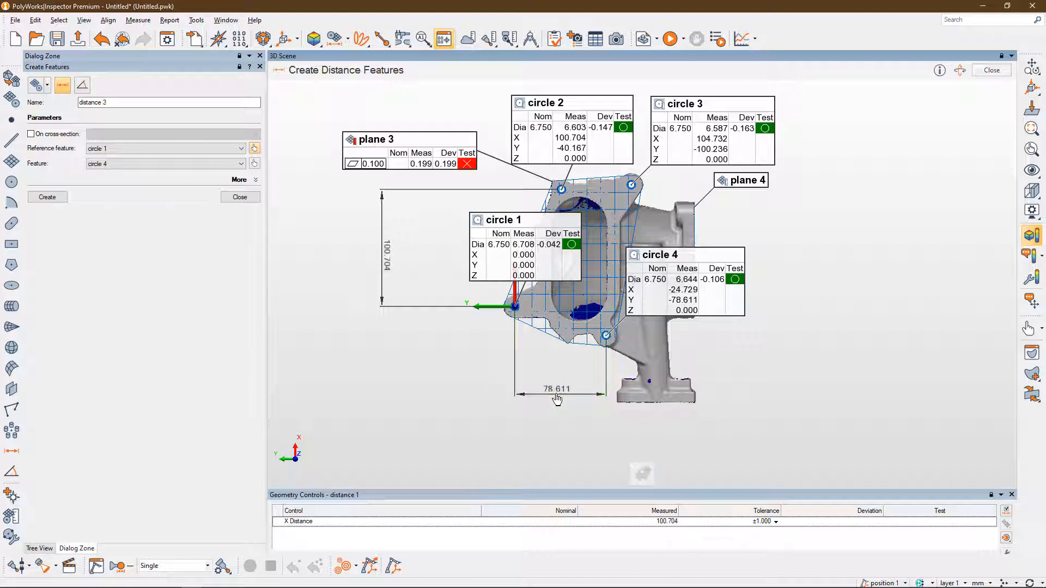
left_click(249, 201)
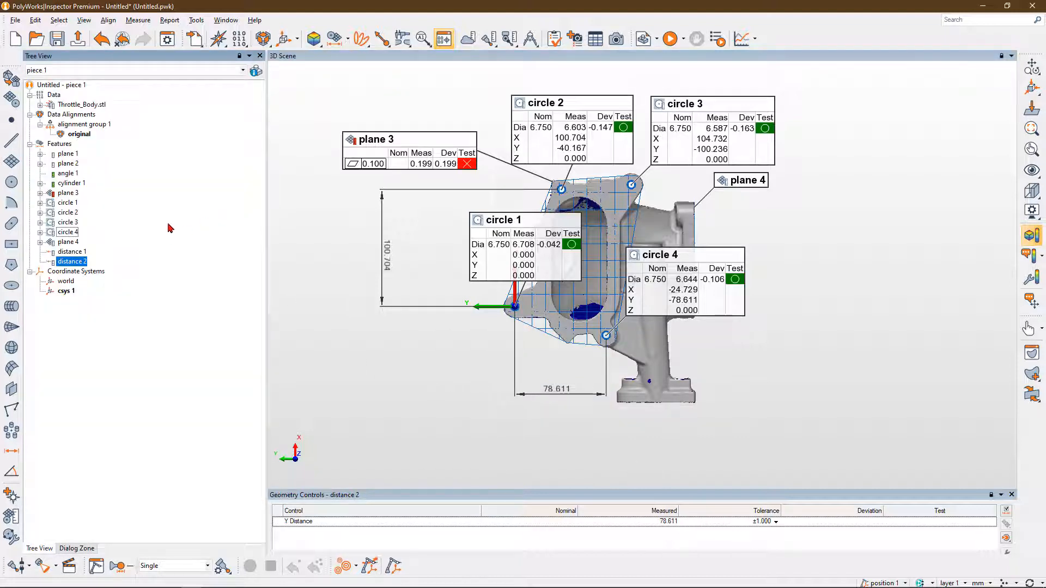
Set the X distance between circles 1 and 2 to a nominal of 101 with a ±0.500 tolerance.
left_click(76, 253)
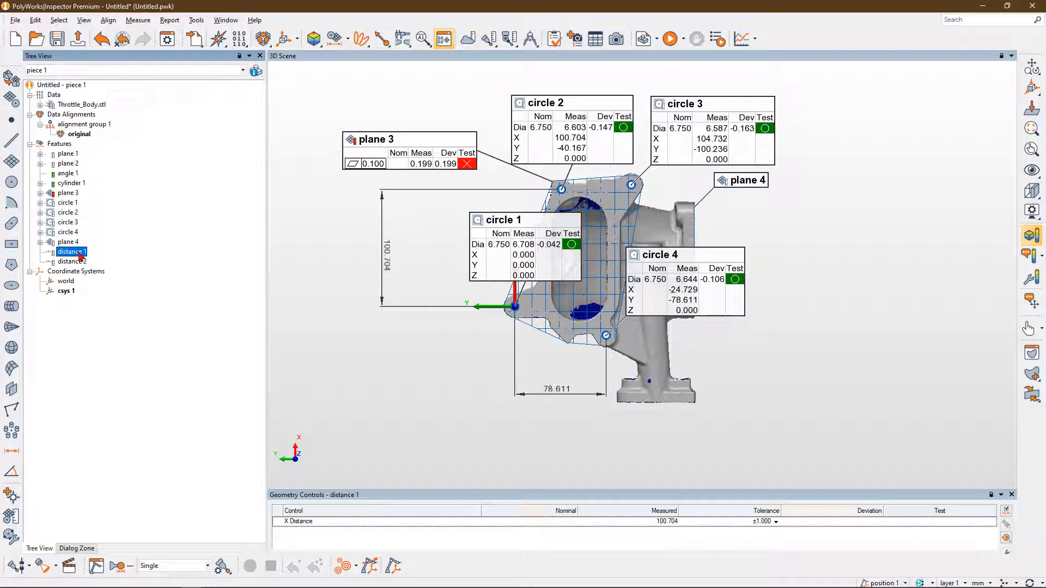
left_click(552, 524)
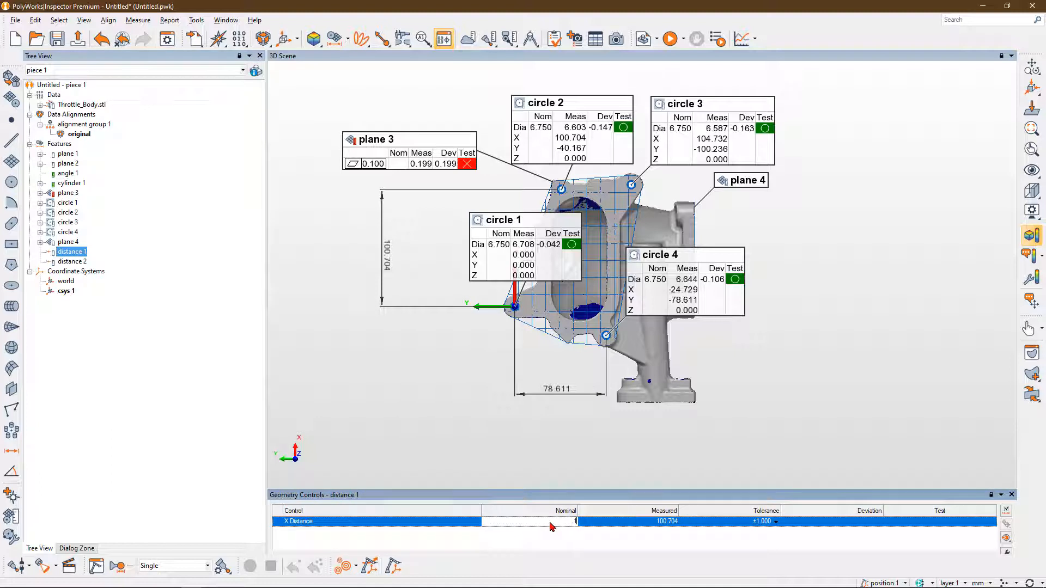
type("101")
left_click(776, 523)
left_click(770, 568)
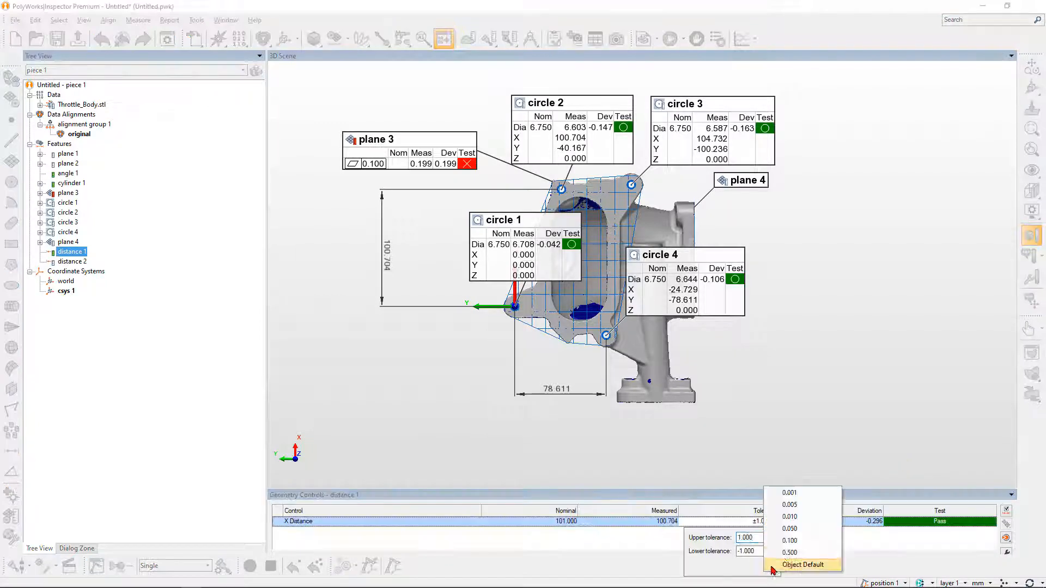
left_click(789, 553)
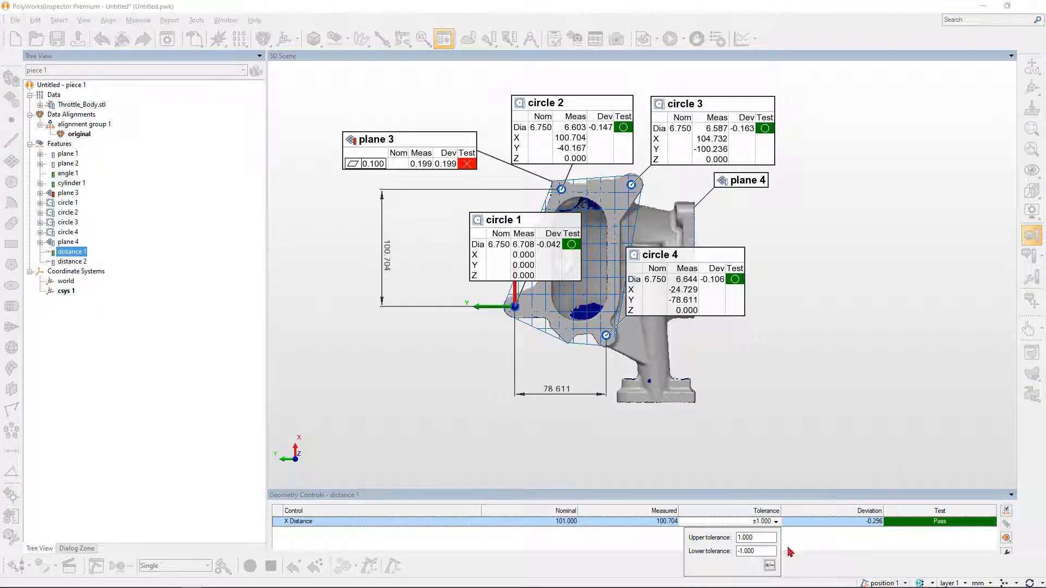
left_click(758, 434)
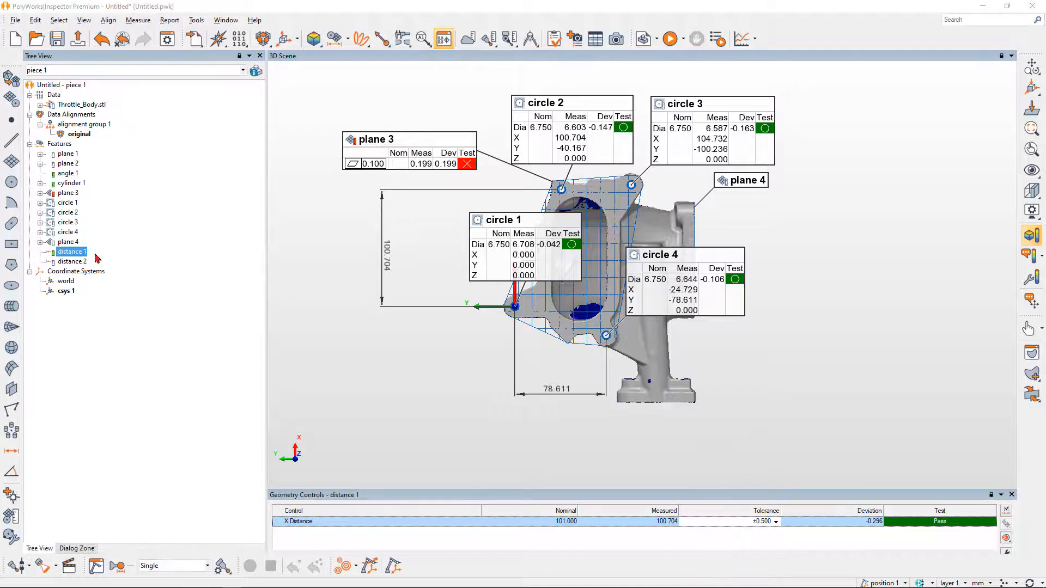
Set the Y distance between circles 1 and 4 to a nominal of 78.7 with a ±0.500 tolerance.
left_click(75, 266)
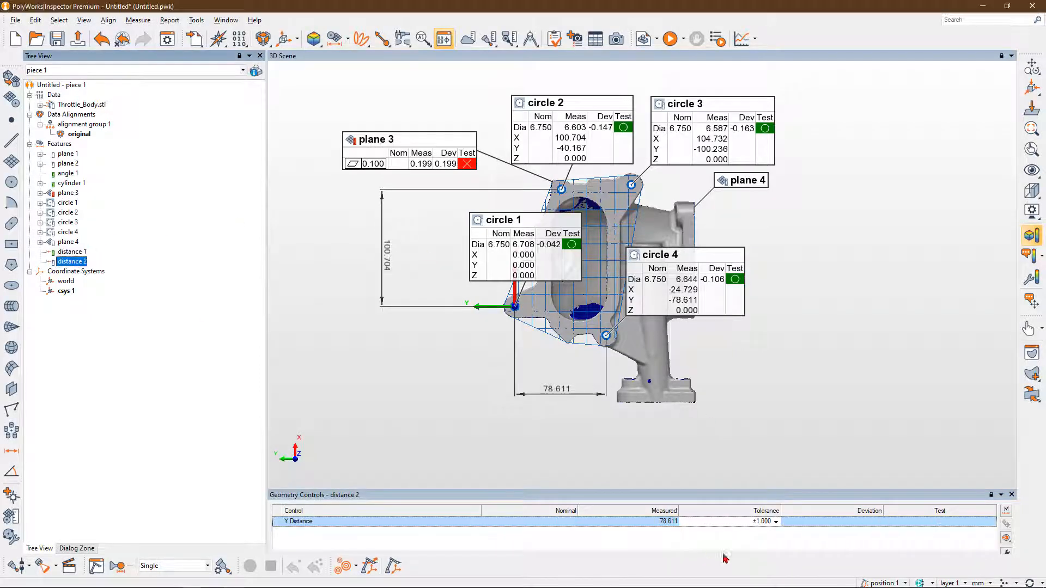
left_click(566, 523)
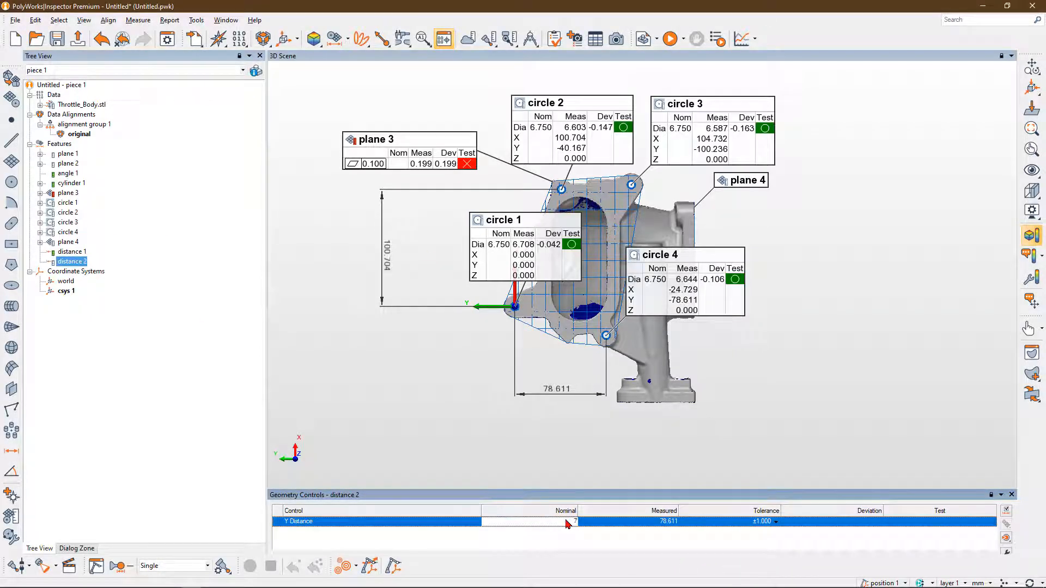
type("78.6")
left_click(776, 521)
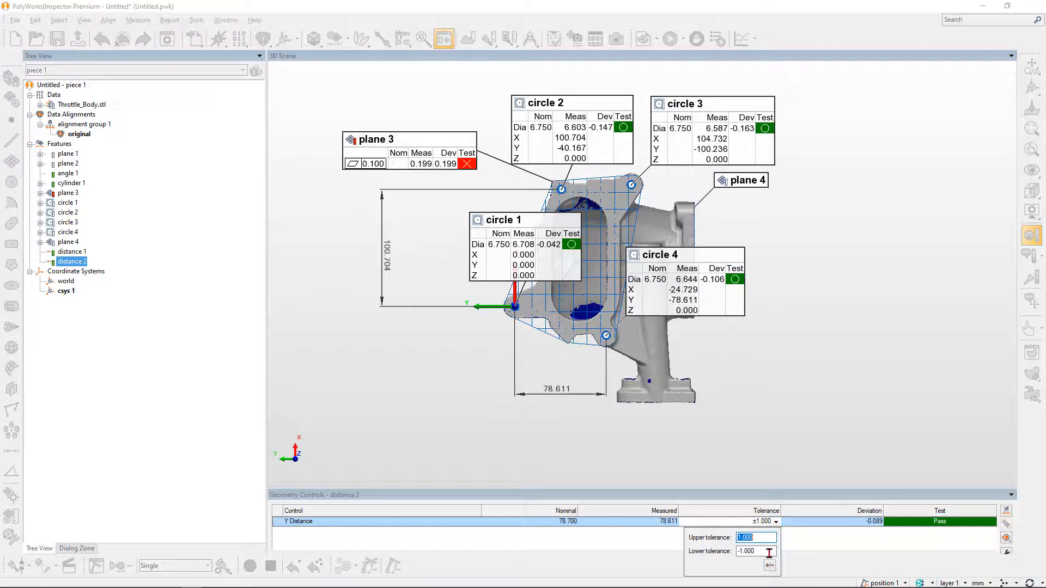
left_click(770, 565)
left_click(782, 555)
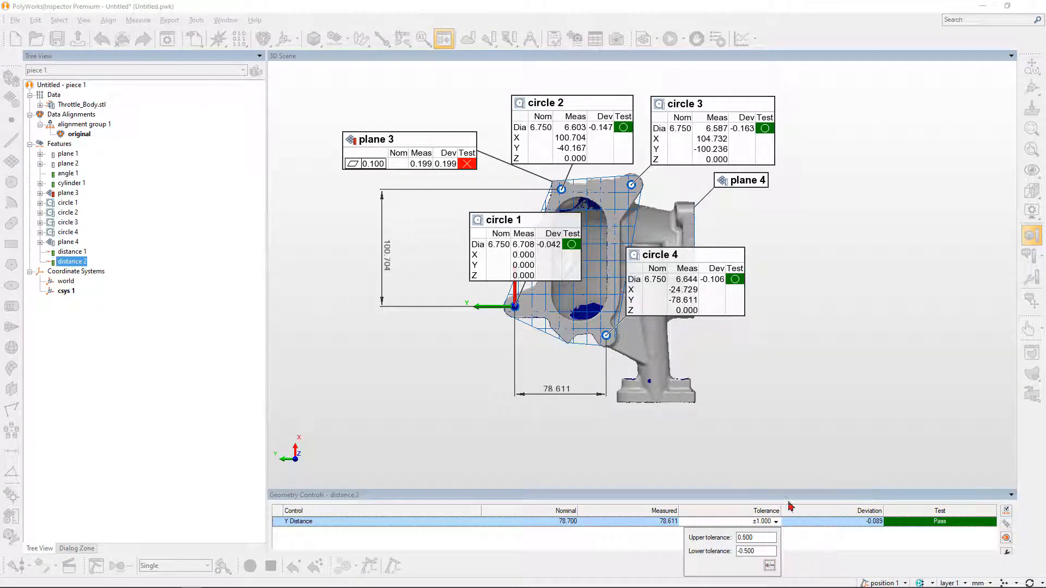
left_click(801, 430)
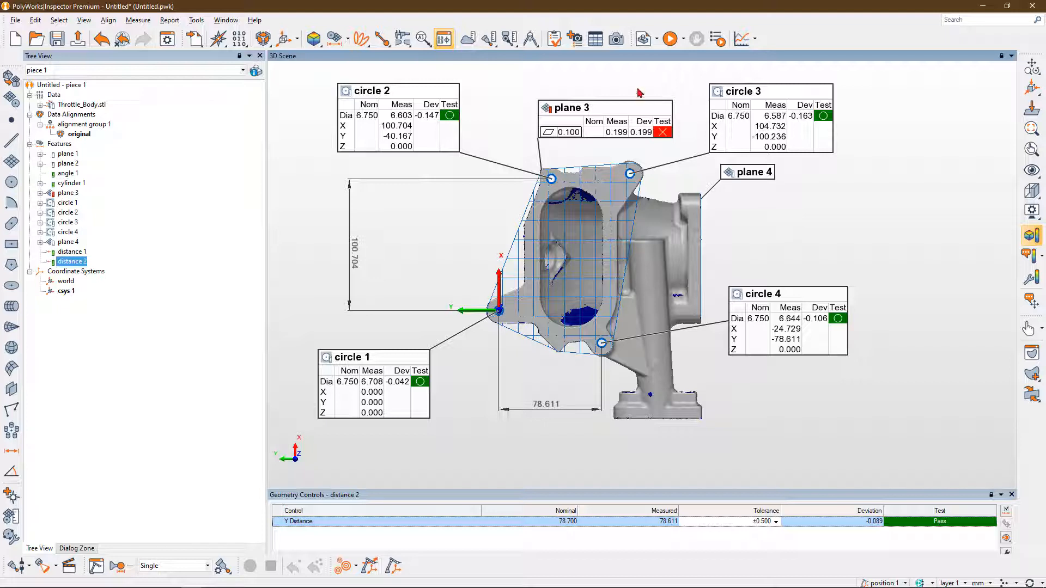
Create a control view of the 3D scene with a report snapshot and table, and open the resulting formatted report.
left_click(576, 38)
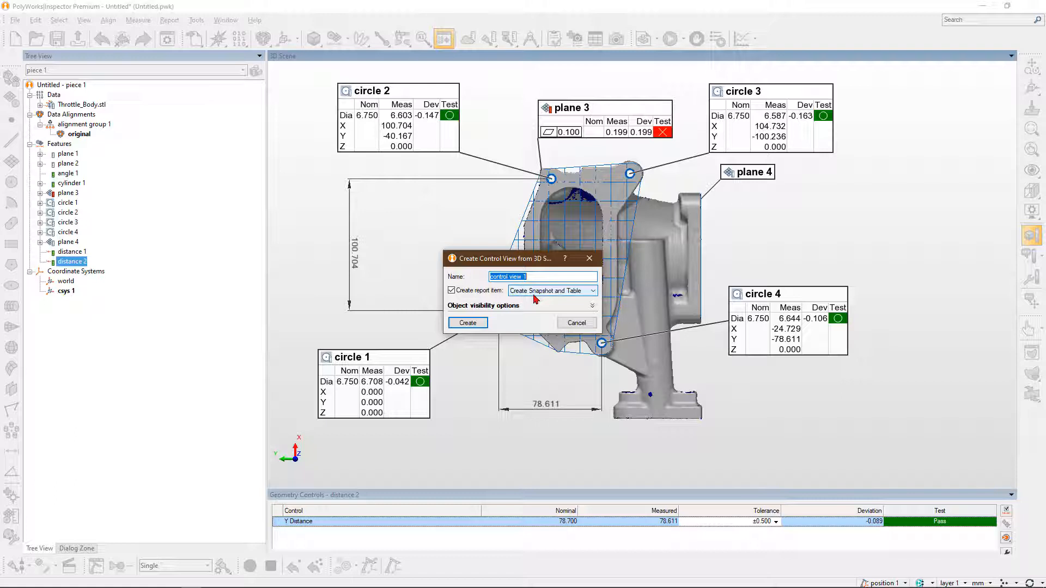
left_click(477, 326)
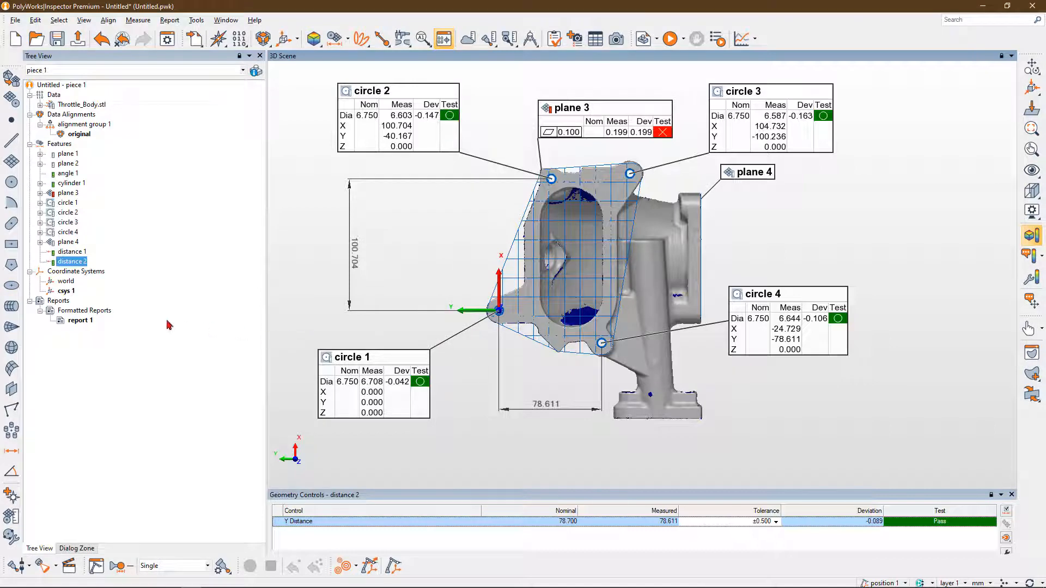
double_click(79, 320)
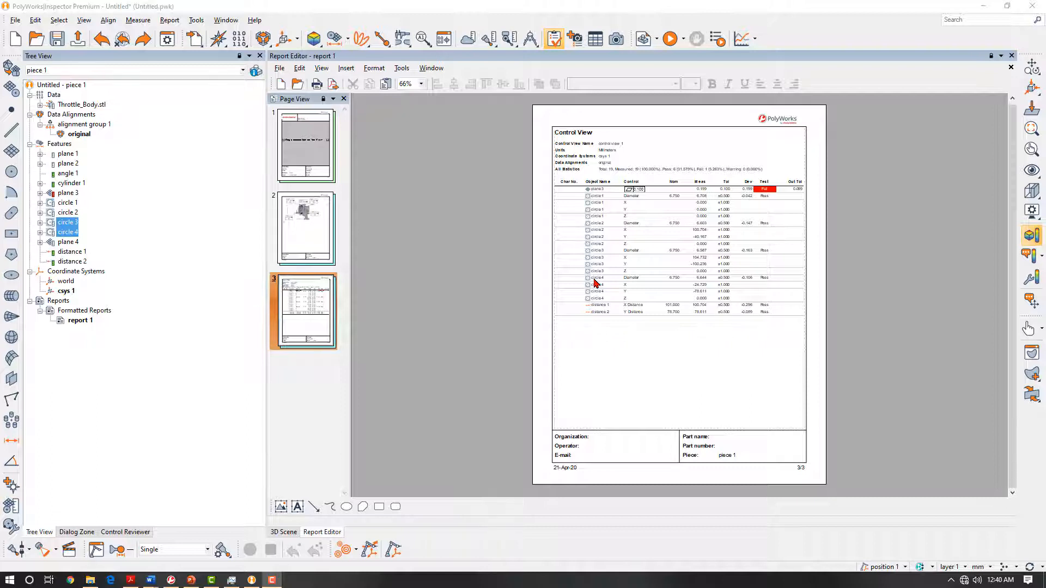
left_click(438, 241)
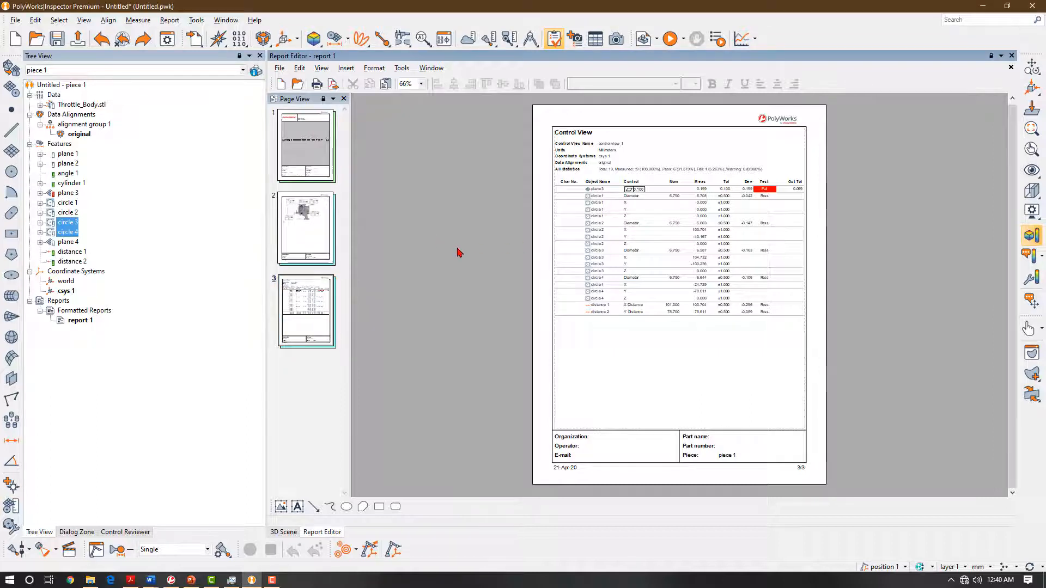
Move the Control View table from report page 3 to page 2, beneath the snapshot and within the page frame.
left_click(637, 225)
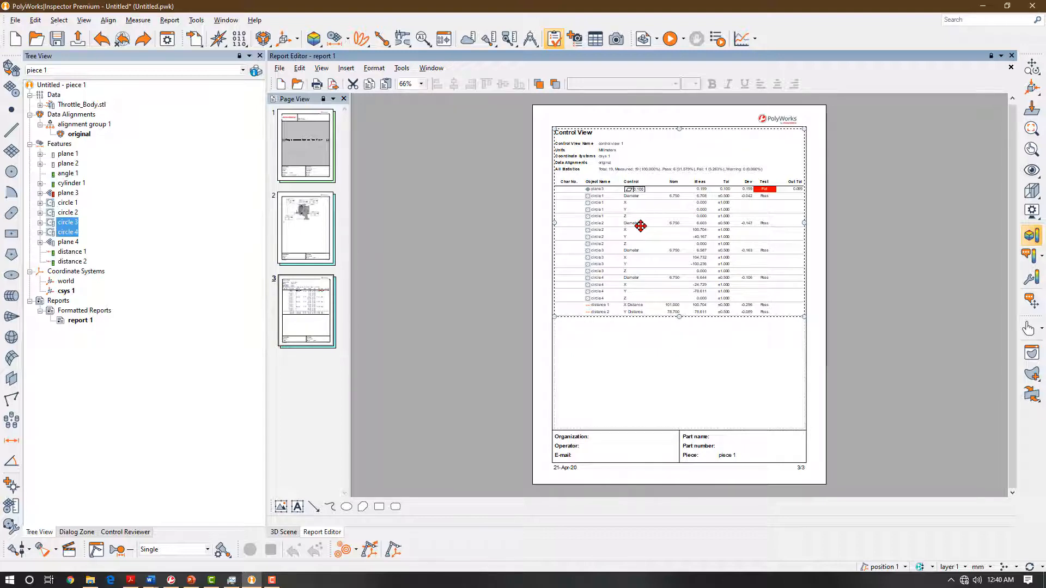
left_click_drag(640, 225, 295, 234)
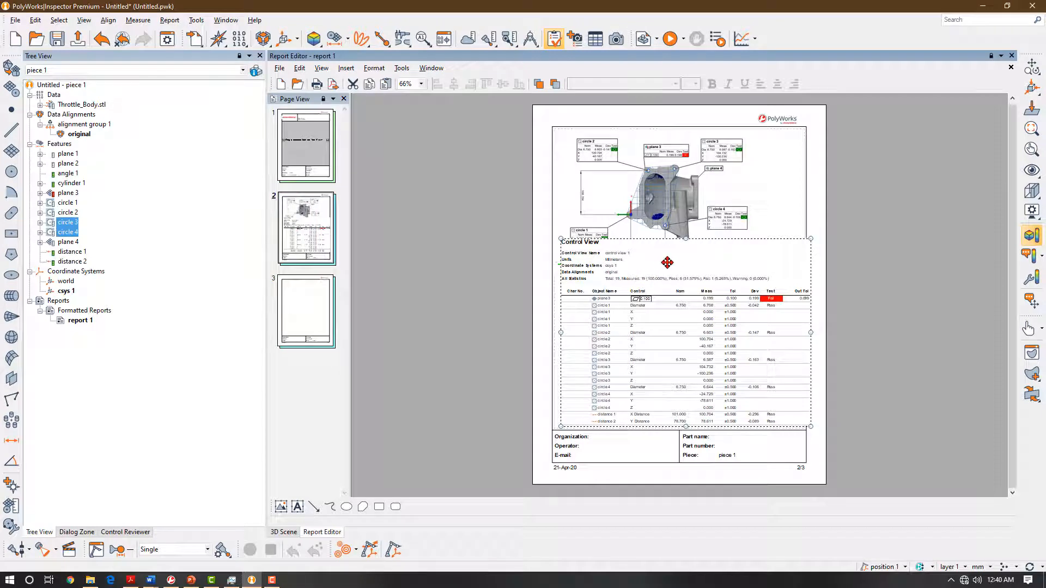
left_click_drag(666, 262, 659, 264)
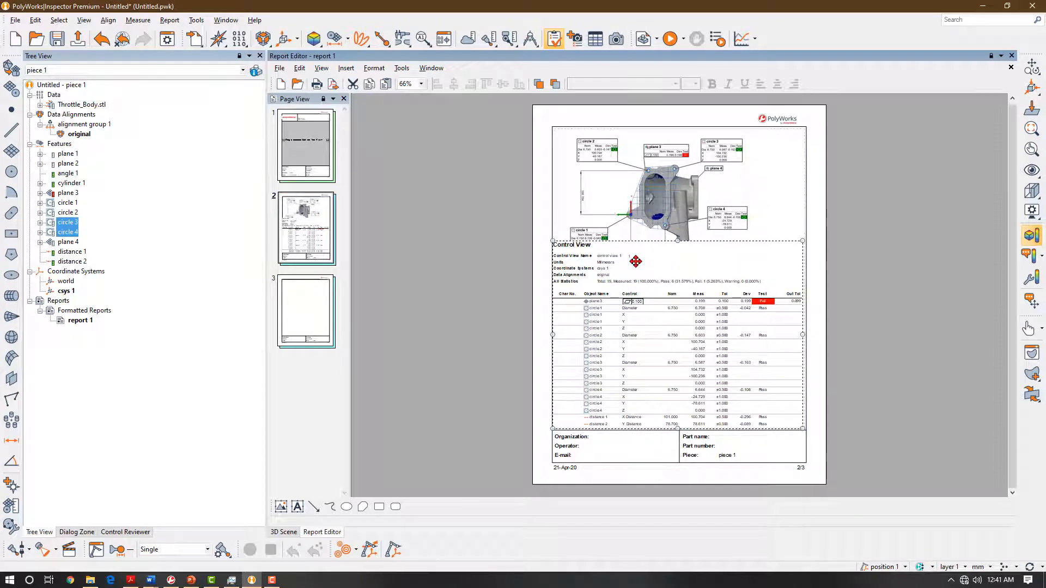
left_click(452, 226)
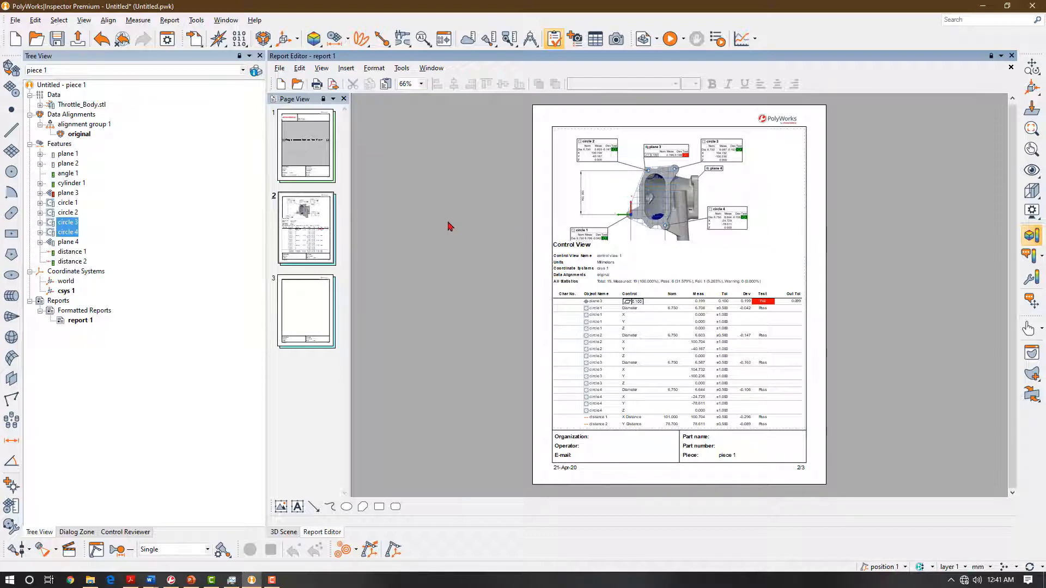
Remove the X, Y and Z geometry controls from circles 1 to 4, keeping only their diameter control.
scroll(726, 258, "up", 1, "ctrl")
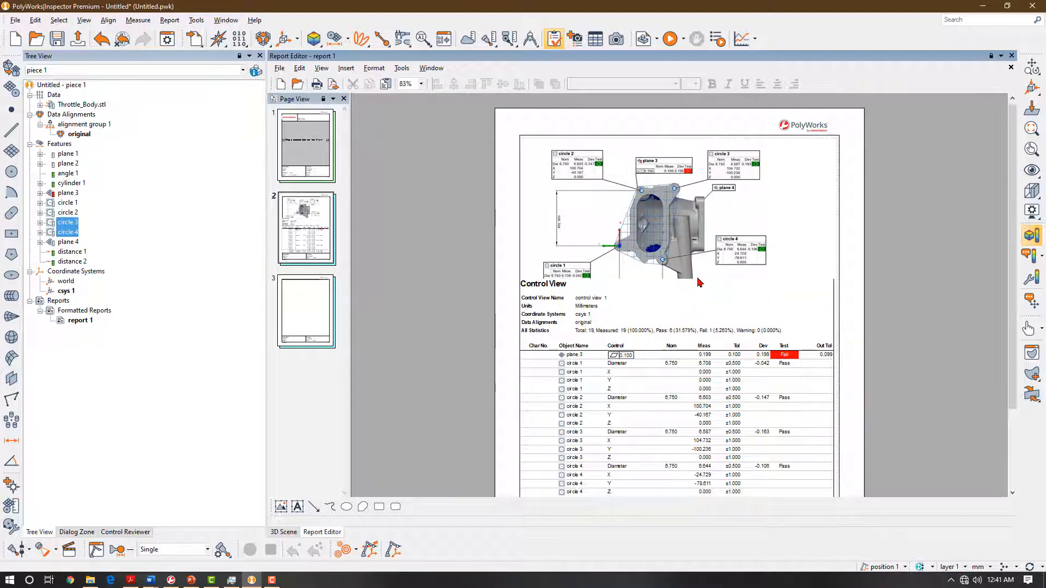
scroll(617, 339, "down", 2)
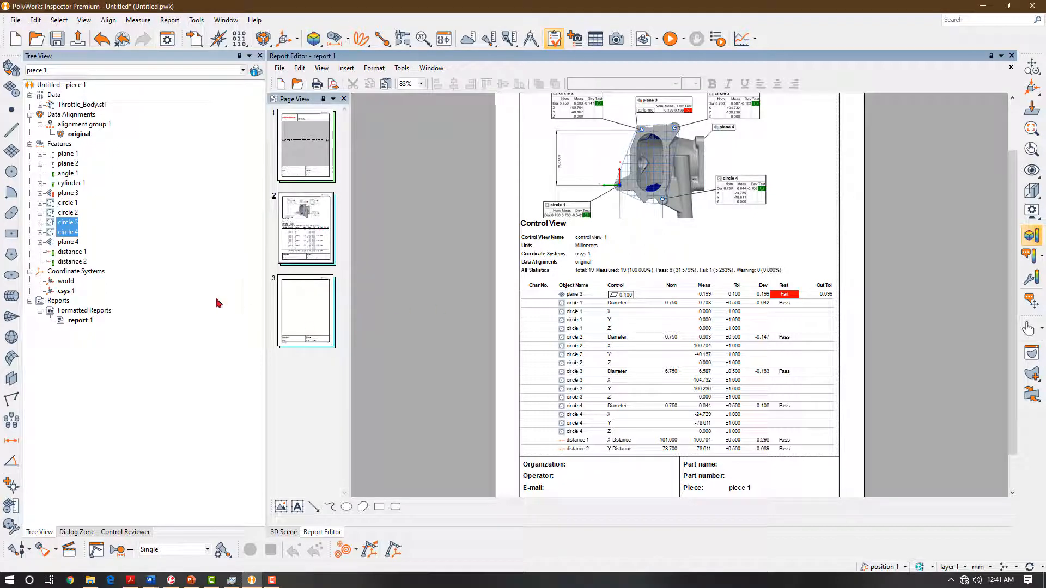
left_click(114, 295)
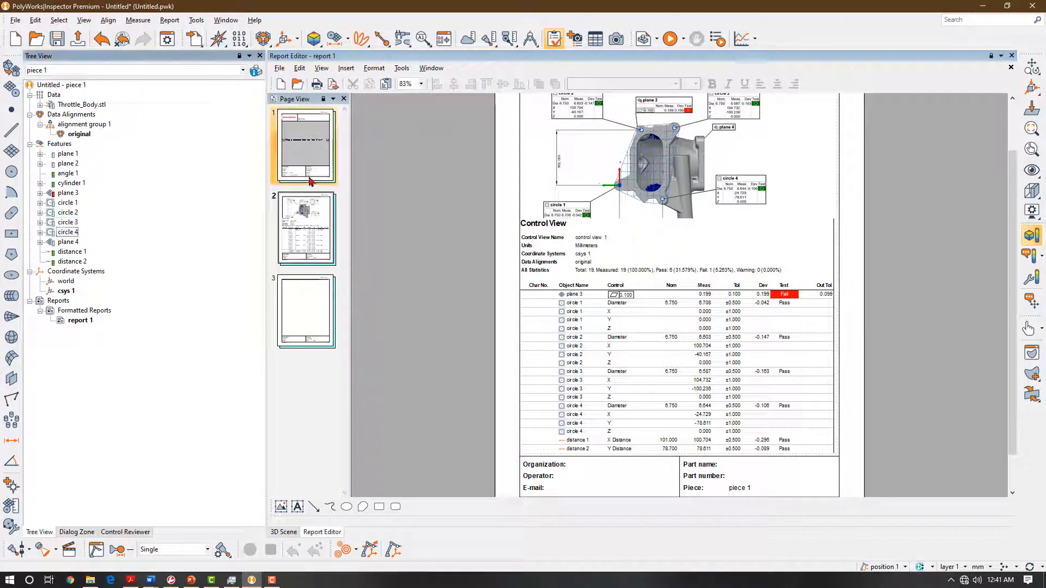
left_click(449, 44)
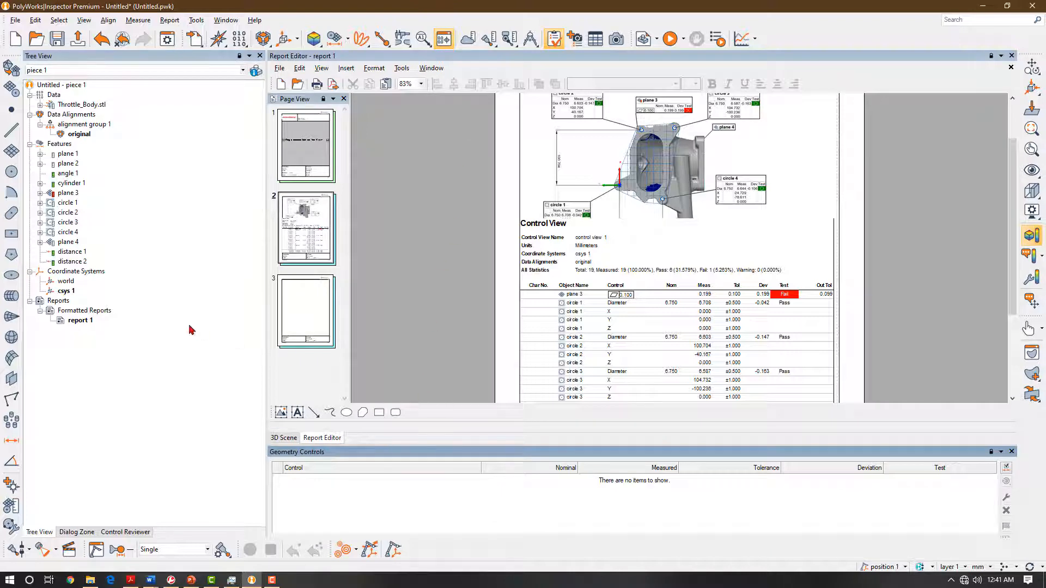
left_click(66, 203)
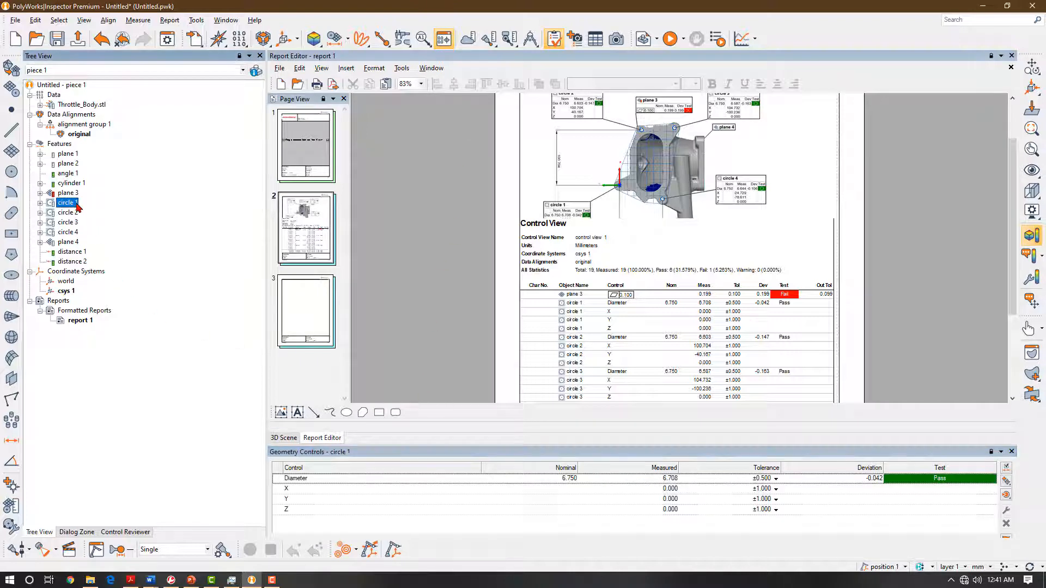
left_click(70, 233, "shift")
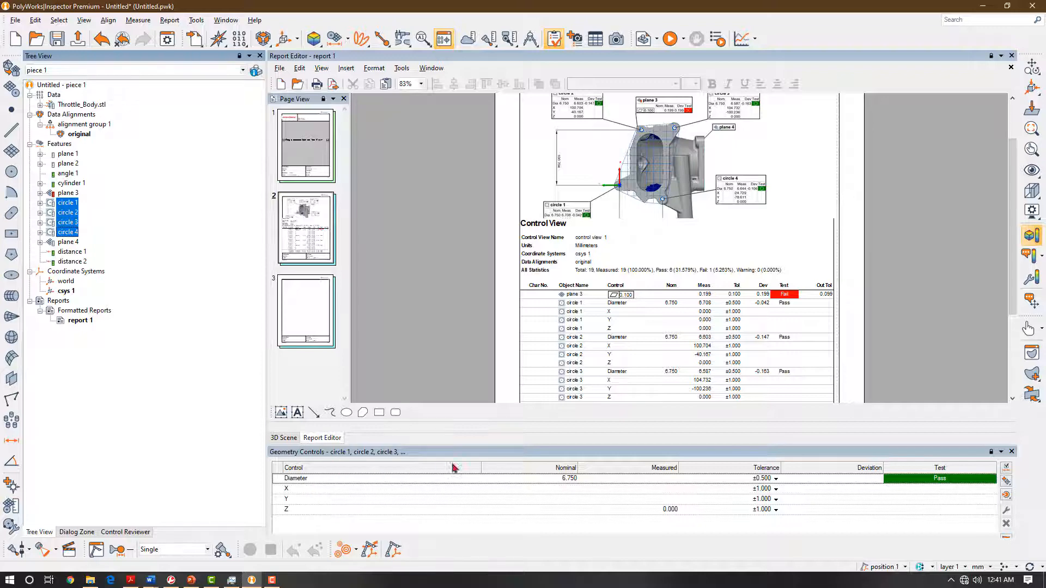
left_click(307, 489)
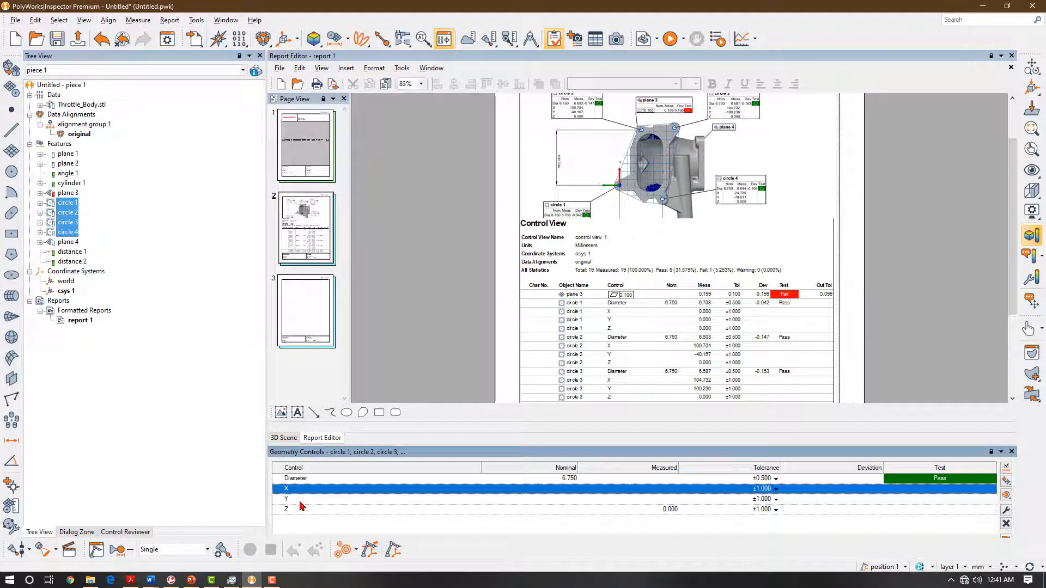
left_click(303, 510, "shift")
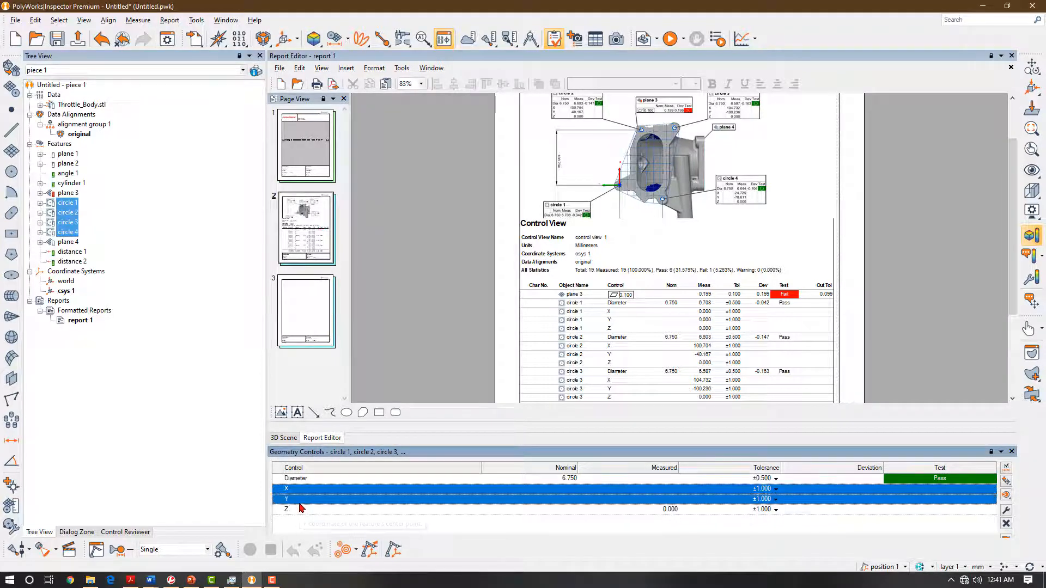
right_click(302, 515)
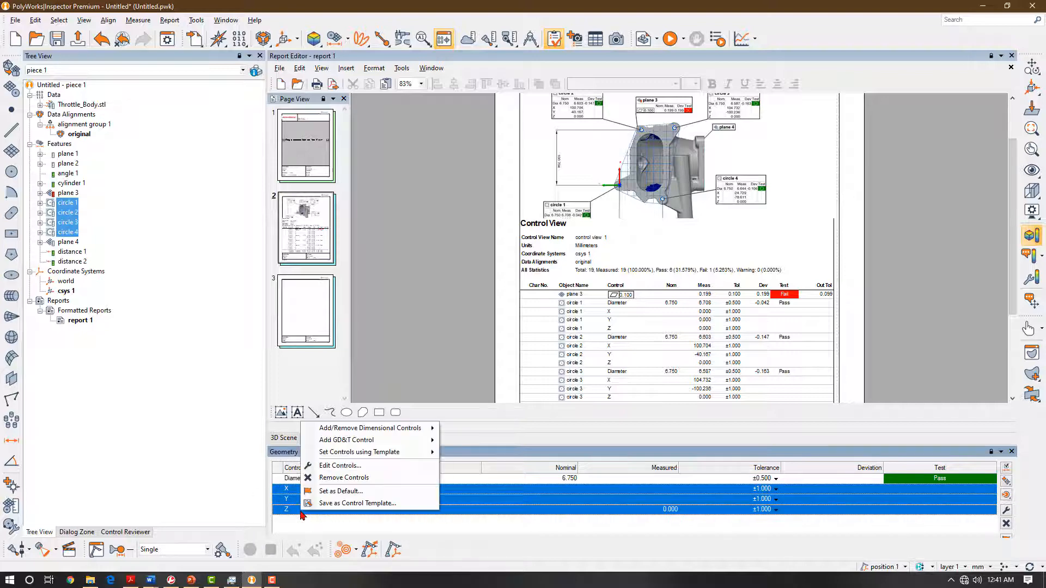
left_click(348, 480)
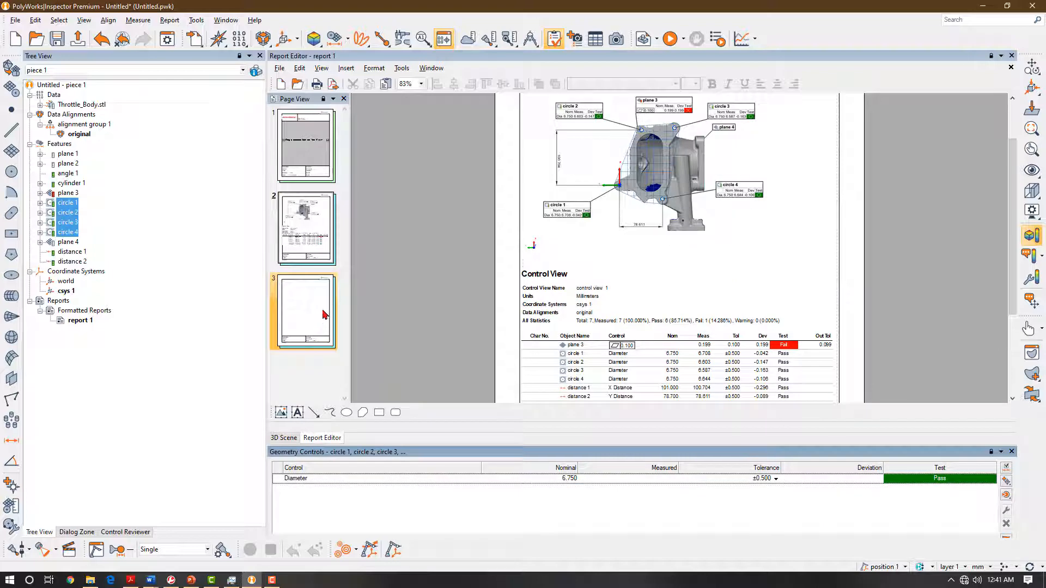
left_click(1012, 453)
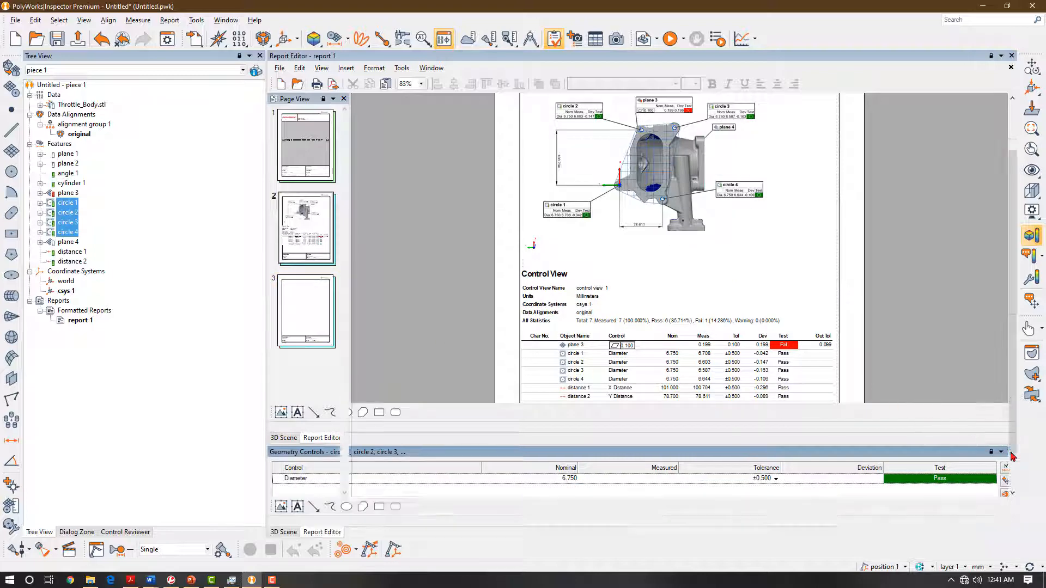
Lower the upper edge of the Control View table on report page 2 to leave more room beneath the snapshot.
left_click(593, 349)
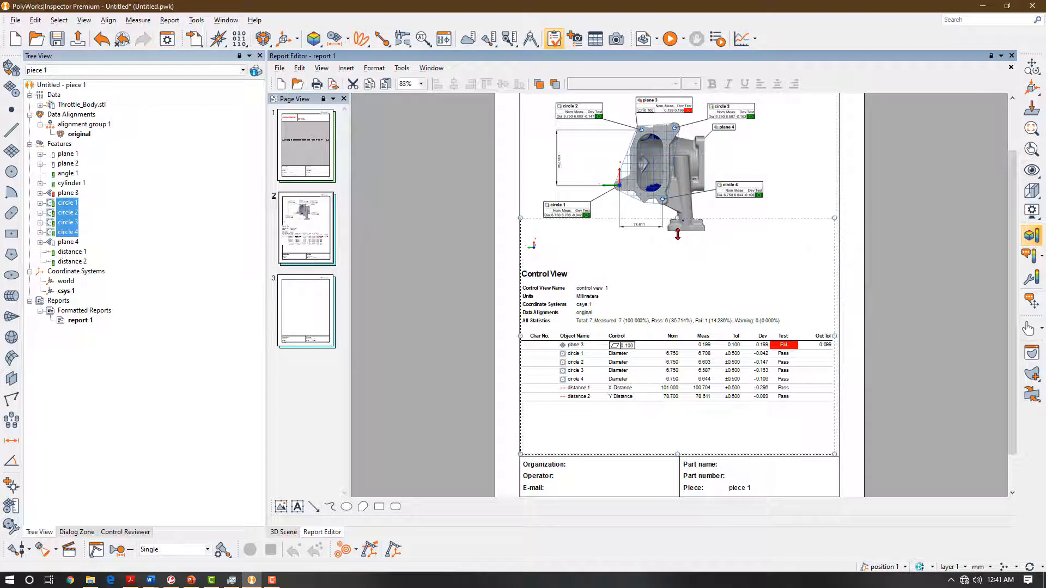
left_click_drag(677, 234, 677, 271)
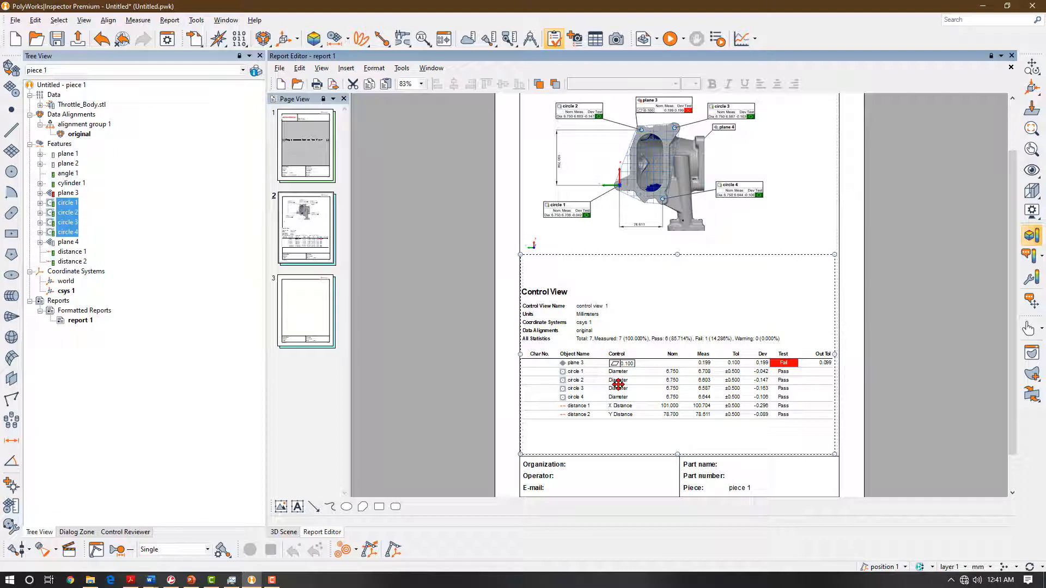
left_click(875, 263)
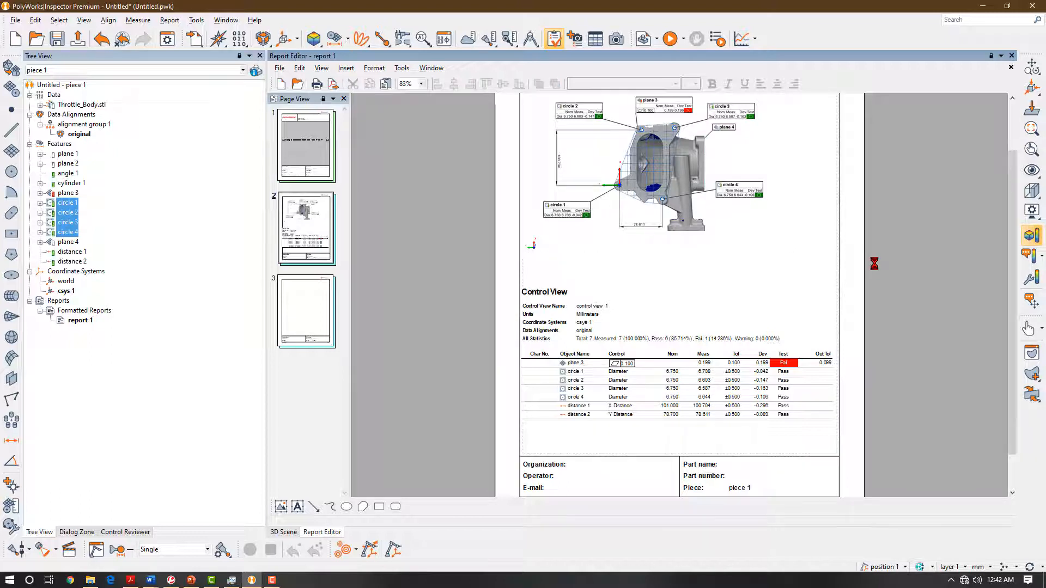
scroll(876, 266, "up", 2)
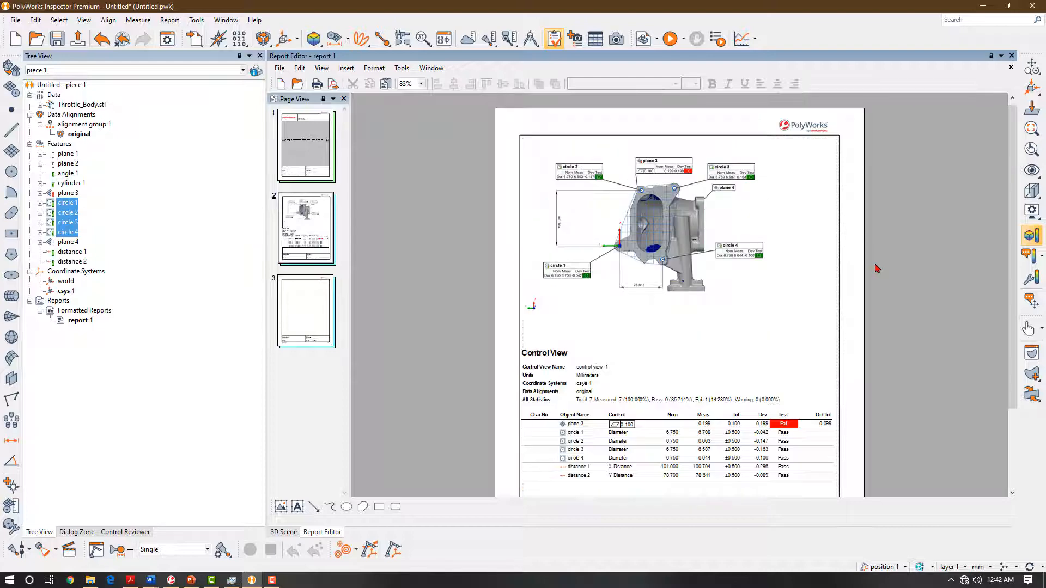